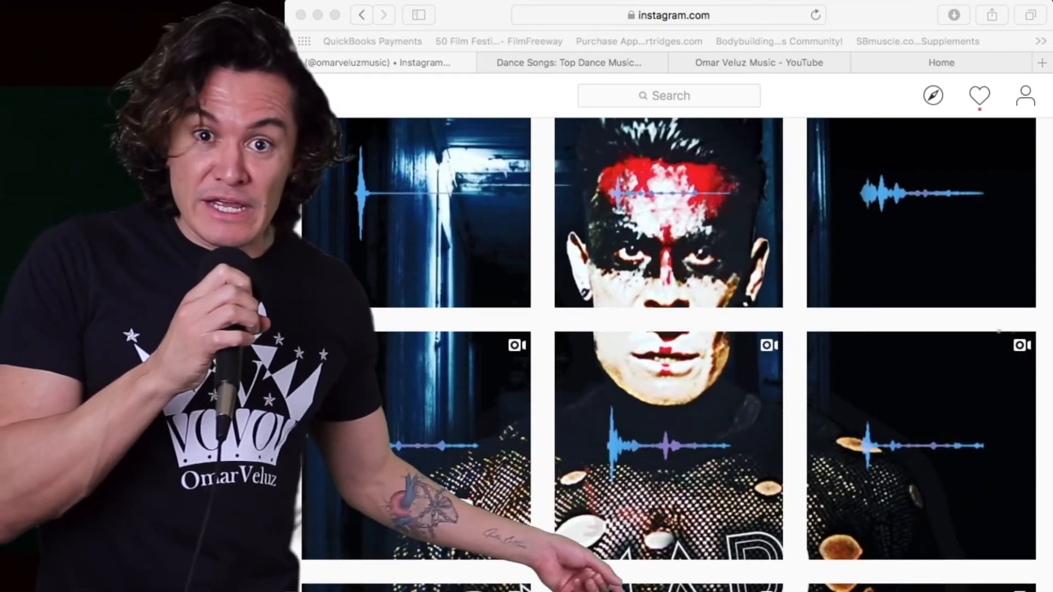
- Play the video tile showing the mouth and chin in the Send Me An Angel cover grid, and close the post
{"action": "left_click_drag", "start_coordinate": [285, 296], "coordinate": [388, 296]}
{"action": "left_click", "coordinate": [683, 403]}
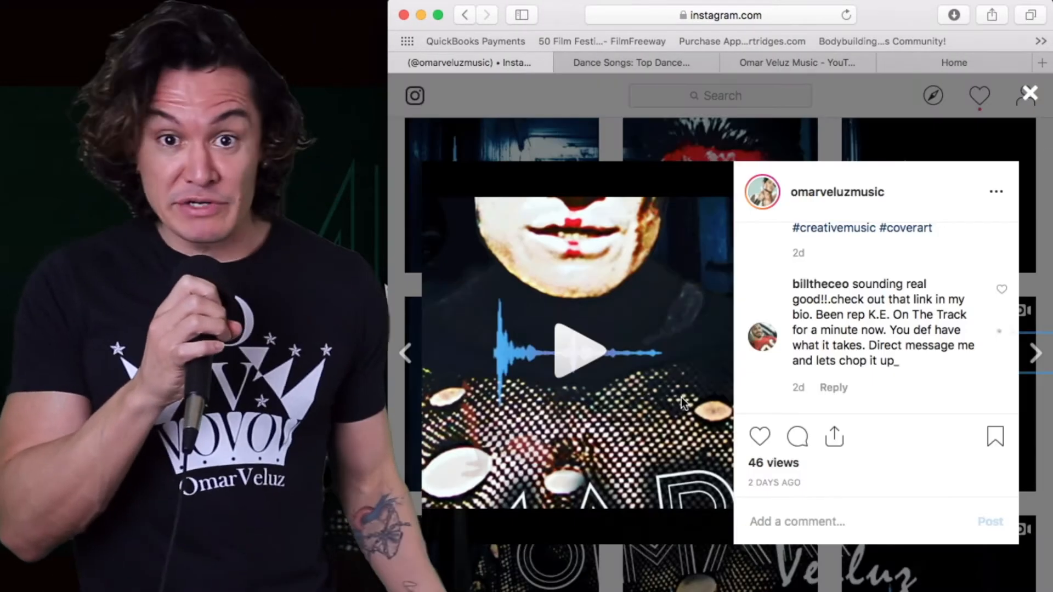
{"action": "left_click", "coordinate": [573, 361]}
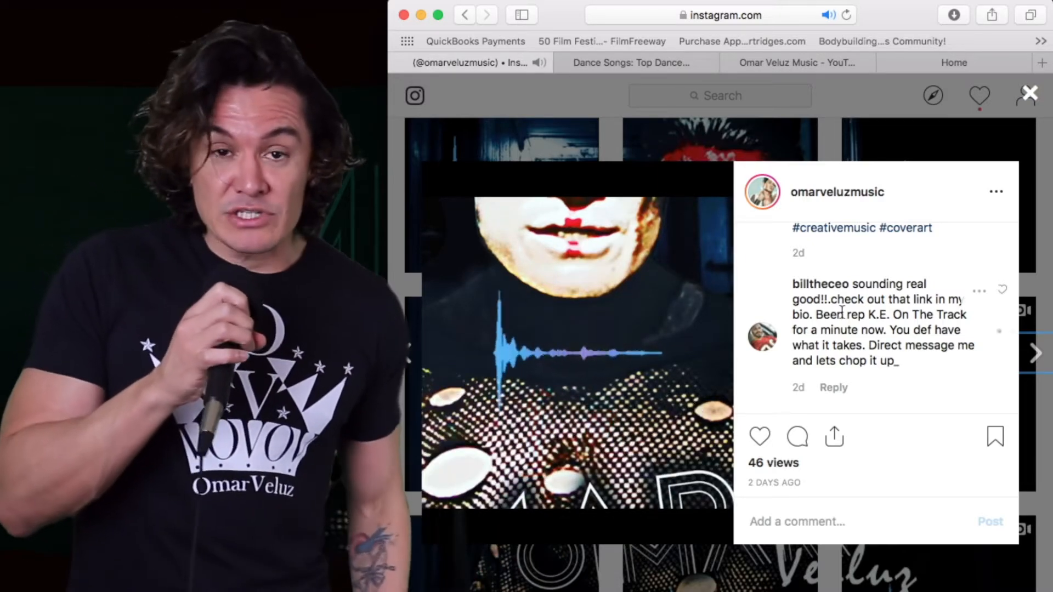
{"action": "left_click", "coordinate": [1030, 97]}
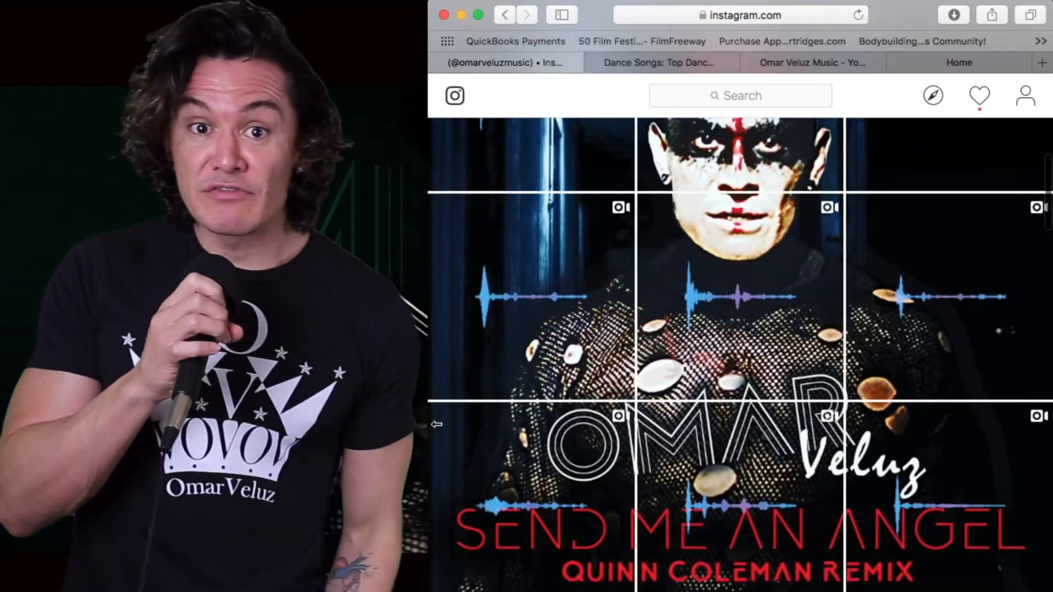
- Find the older blue-and-yellow cover grid further down the profile, play its upper middle video tile and close the post
{"action": "scroll", "coordinate": [606, 432], "scroll_direction": "down", "scroll_amount": 15}
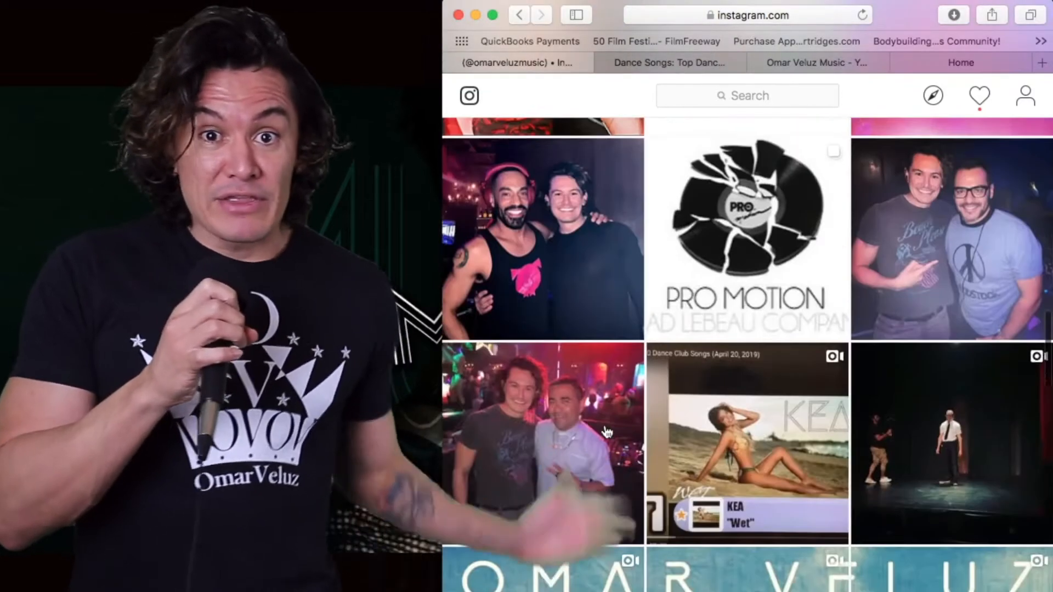
{"action": "scroll", "coordinate": [606, 430], "scroll_direction": "up", "scroll_amount": 2}
{"action": "scroll", "coordinate": [639, 430], "scroll_direction": "down", "scroll_amount": 6}
{"action": "scroll", "coordinate": [696, 431], "scroll_direction": "up", "scroll_amount": 6}
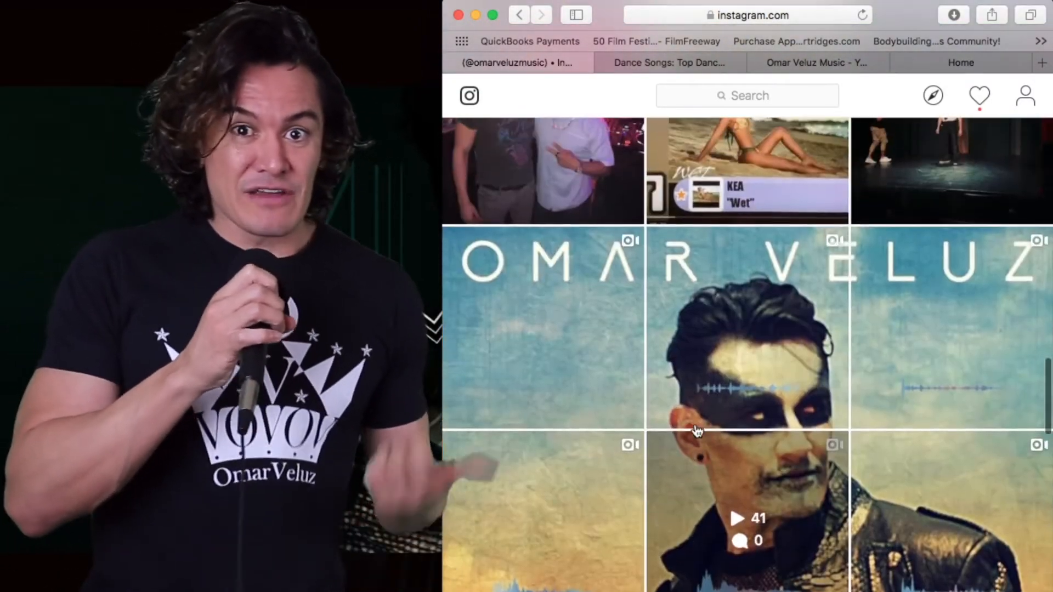
{"action": "left_click", "coordinate": [752, 406]}
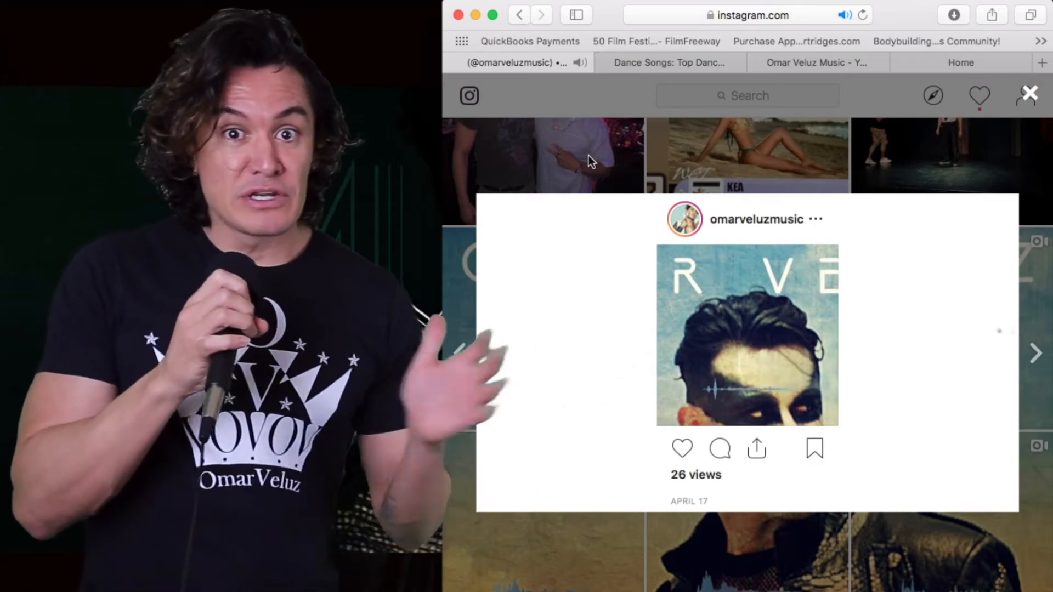
{"action": "left_click", "coordinate": [588, 156]}
- Look over the profile's photo posts and return to the Send Me An Angel cover grid at the start of the feed
{"action": "scroll", "coordinate": [729, 368], "scroll_direction": "up", "scroll_amount": 15}
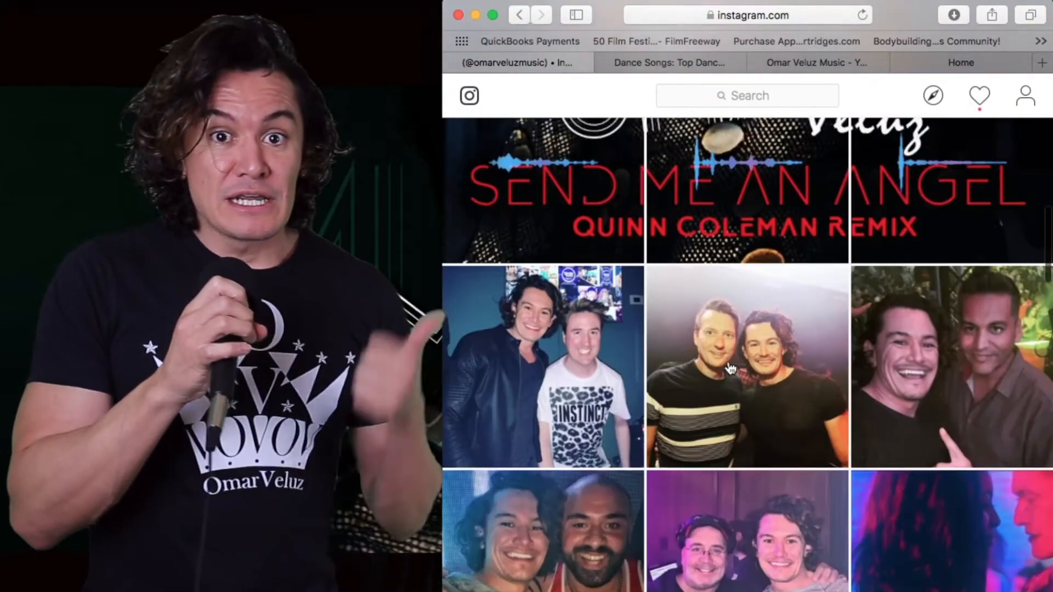
{"action": "scroll", "coordinate": [730, 368], "scroll_direction": "up", "scroll_amount": 2}
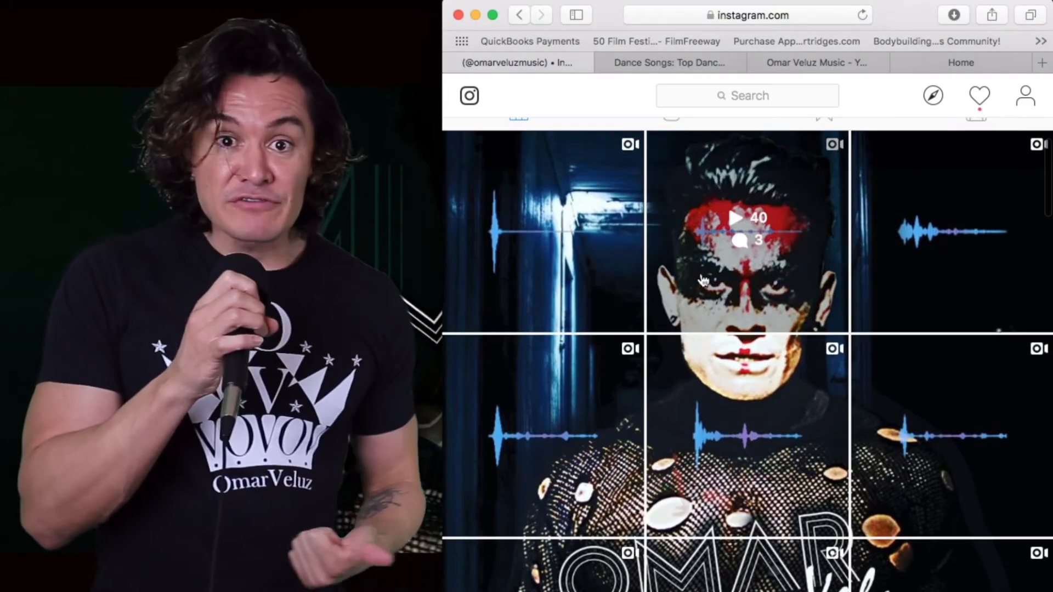
{"action": "key", "text": "super+Tab"}
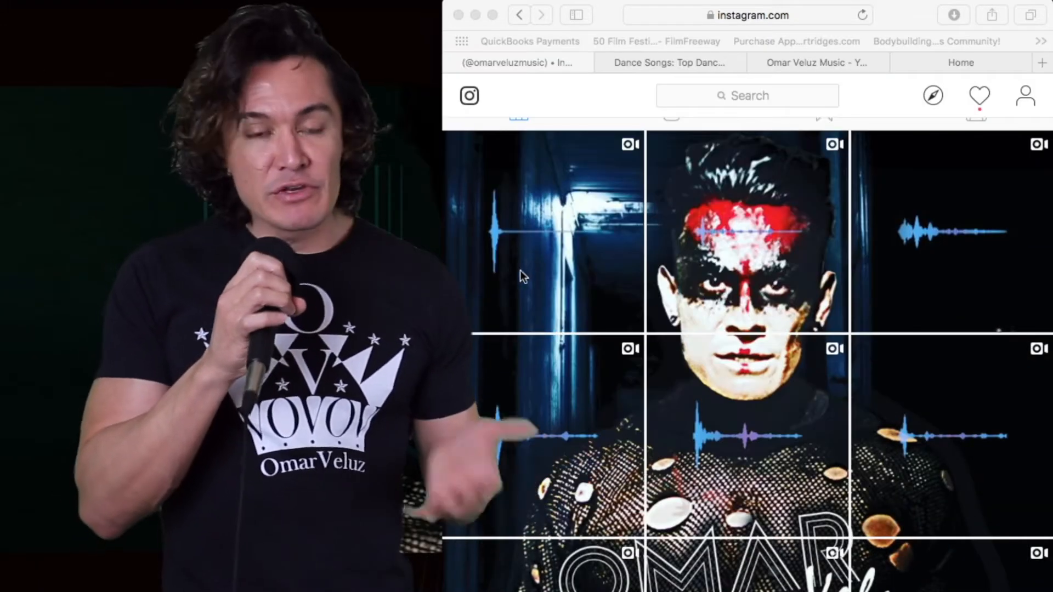
{"action": "scroll", "coordinate": [553, 411], "scroll_direction": "down", "scroll_amount": 3}
{"action": "scroll", "coordinate": [554, 408], "scroll_direction": "down", "scroll_amount": 10}
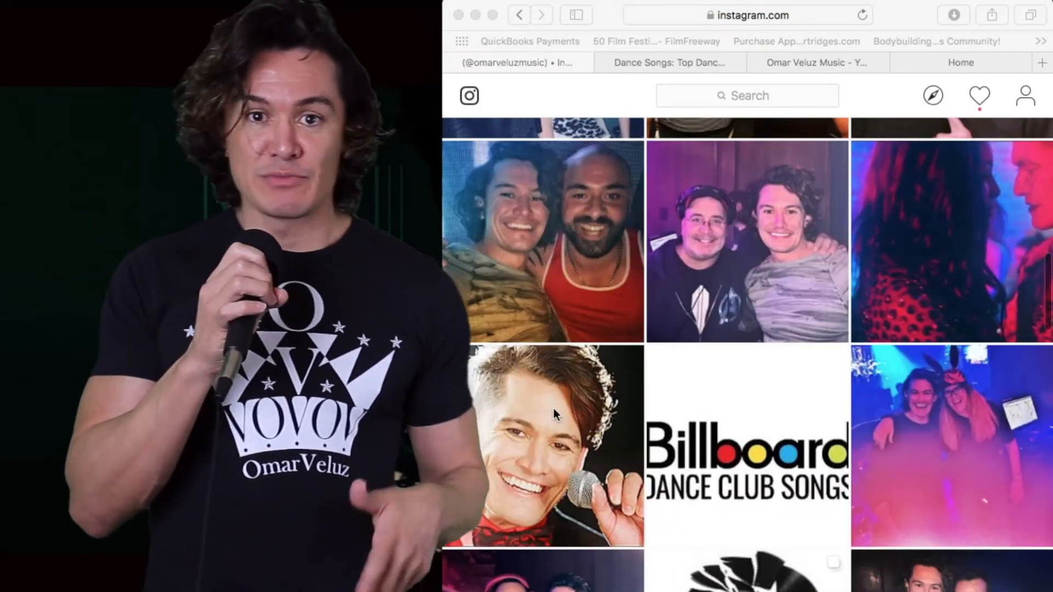
{"action": "scroll", "coordinate": [554, 408], "scroll_direction": "up", "scroll_amount": 7}
{"action": "scroll", "coordinate": [554, 414], "scroll_direction": "up", "scroll_amount": 7}
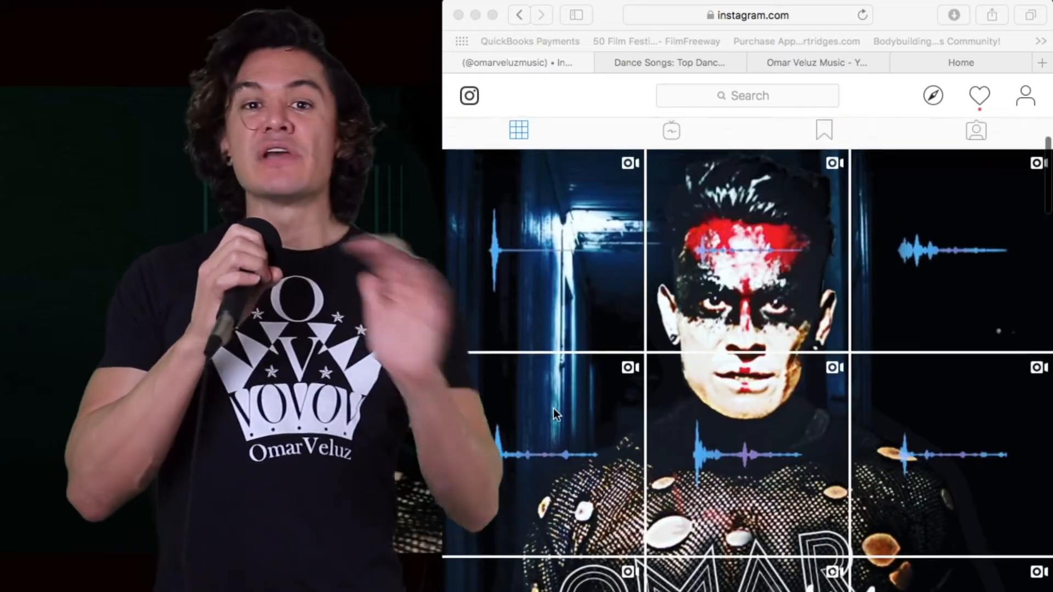
{"action": "scroll", "coordinate": [554, 414], "scroll_direction": "down", "scroll_amount": 1}
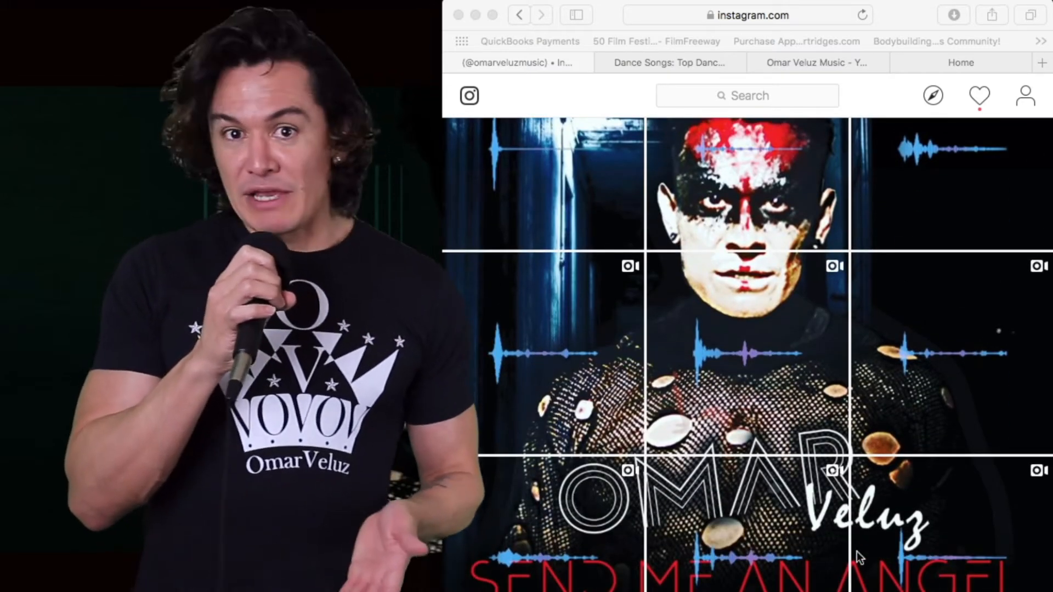
- View the middle video tile containing the Send Me An Angel remix title, and close the post
{"action": "left_click", "coordinate": [805, 551]}
{"action": "left_click", "coordinate": [742, 547]}
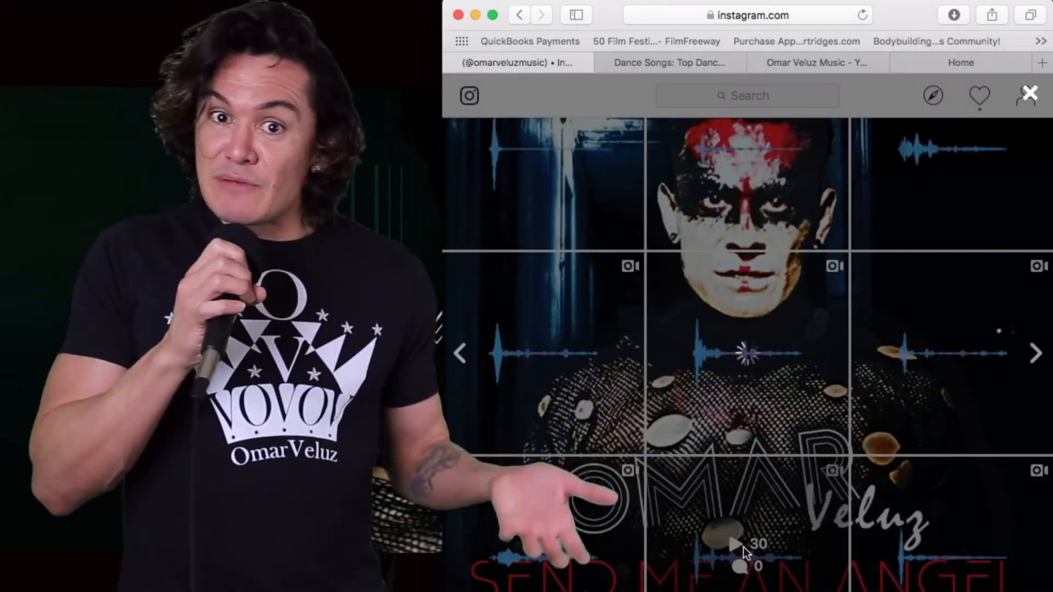
{"action": "left_click", "coordinate": [752, 328]}
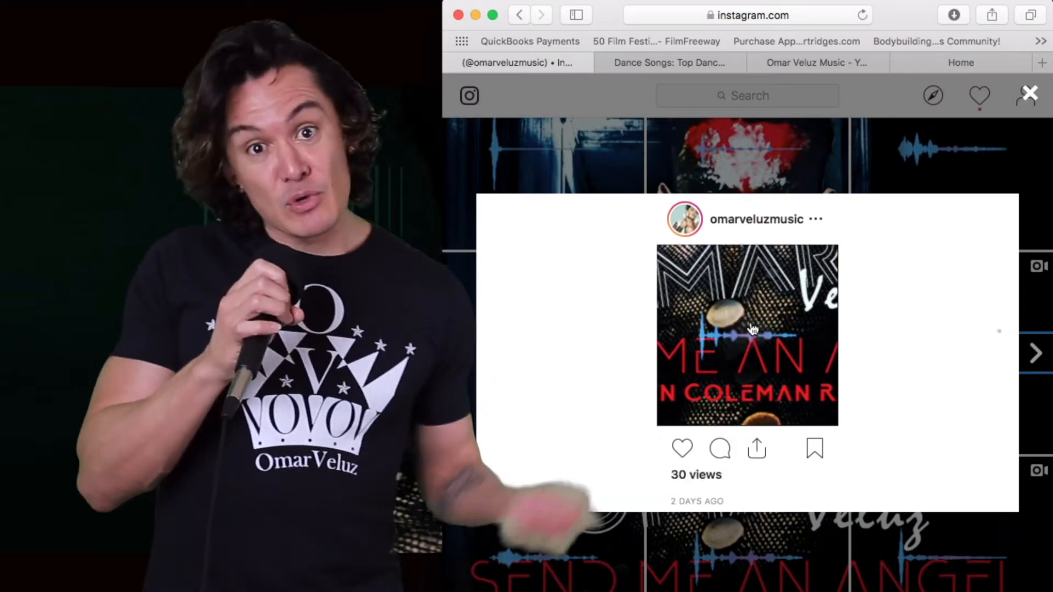
{"action": "left_click", "coordinate": [621, 176]}
- Show the profile's header with the bio, music video link and story highlights
{"action": "scroll", "coordinate": [582, 345], "scroll_direction": "up", "scroll_amount": 5}
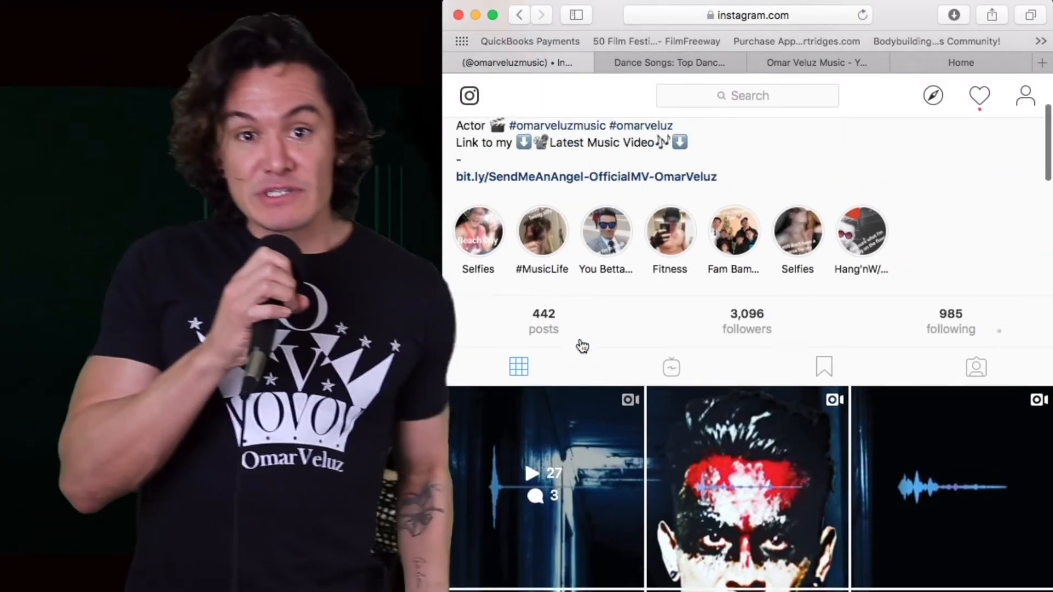
{"action": "scroll", "coordinate": [582, 346], "scroll_direction": "up", "scroll_amount": 4}
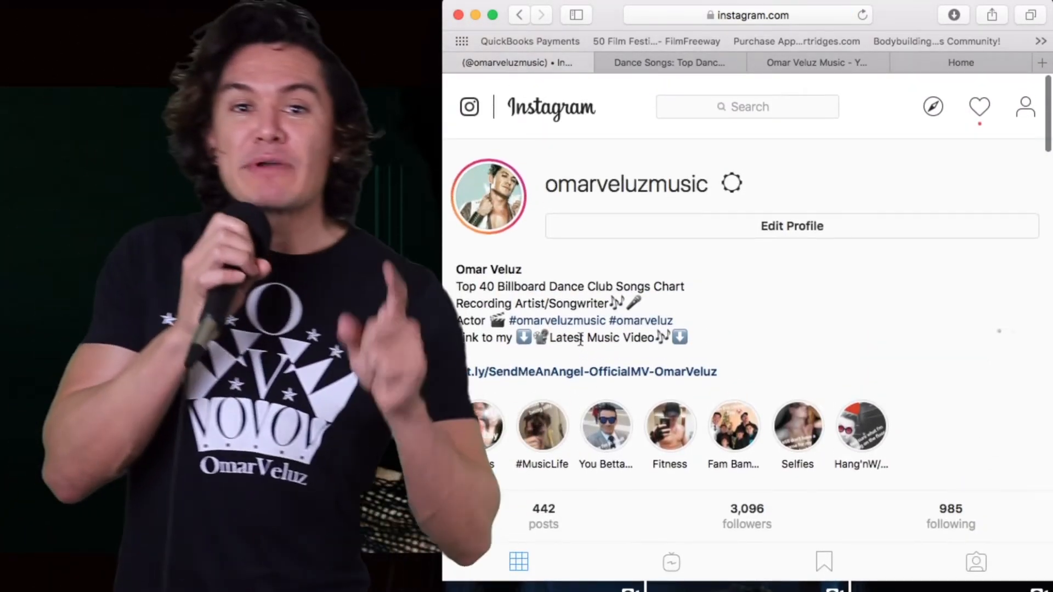
{"action": "scroll", "coordinate": [580, 340], "scroll_direction": "down", "scroll_amount": 1}
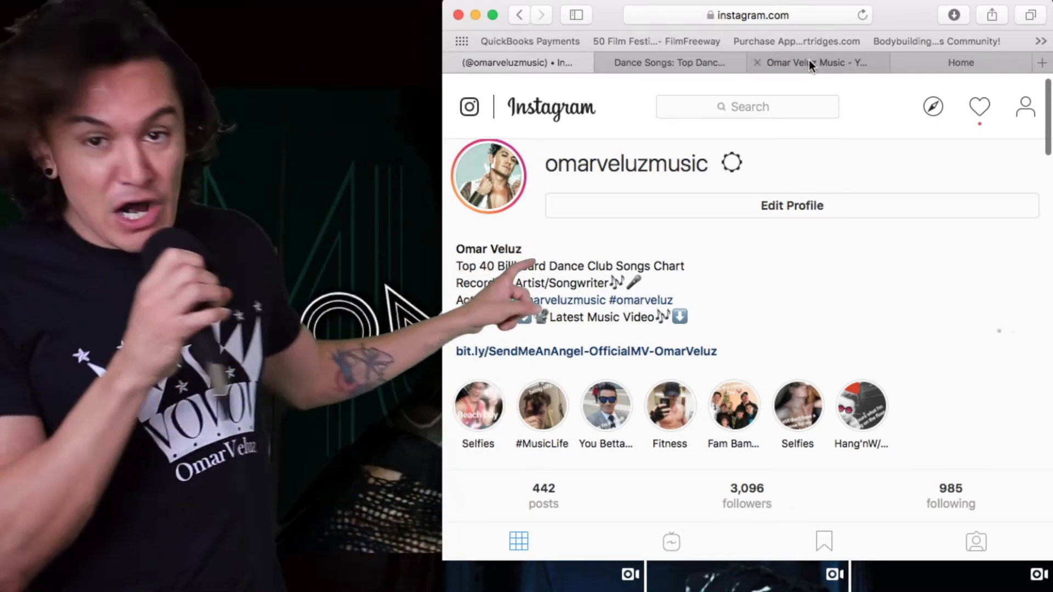
- Show the artist's YouTube channel and reveal its full web address
{"action": "left_click", "coordinate": [808, 61]}
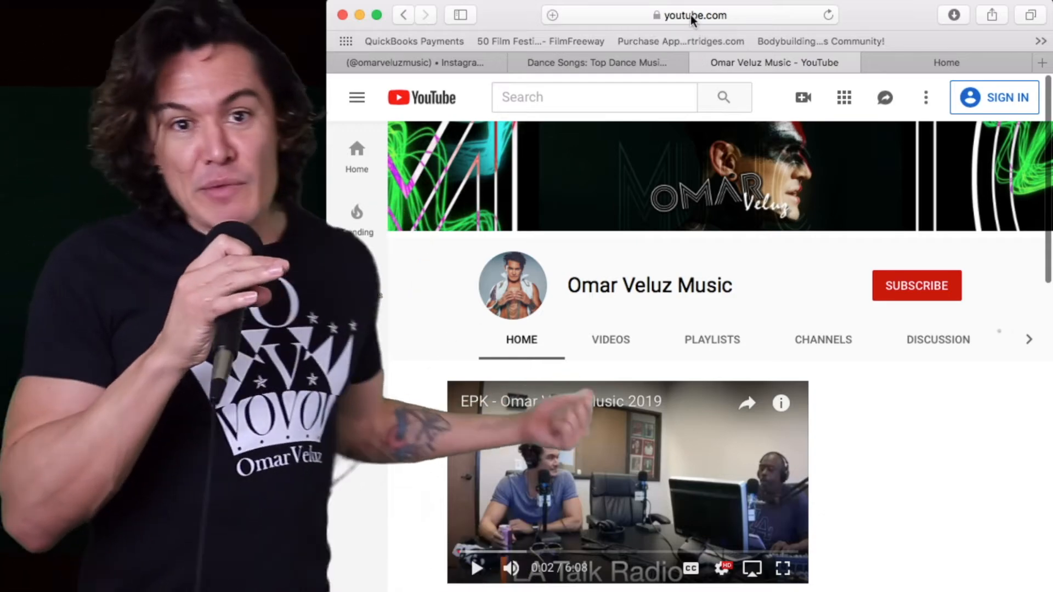
{"action": "left_click", "coordinate": [691, 15]}
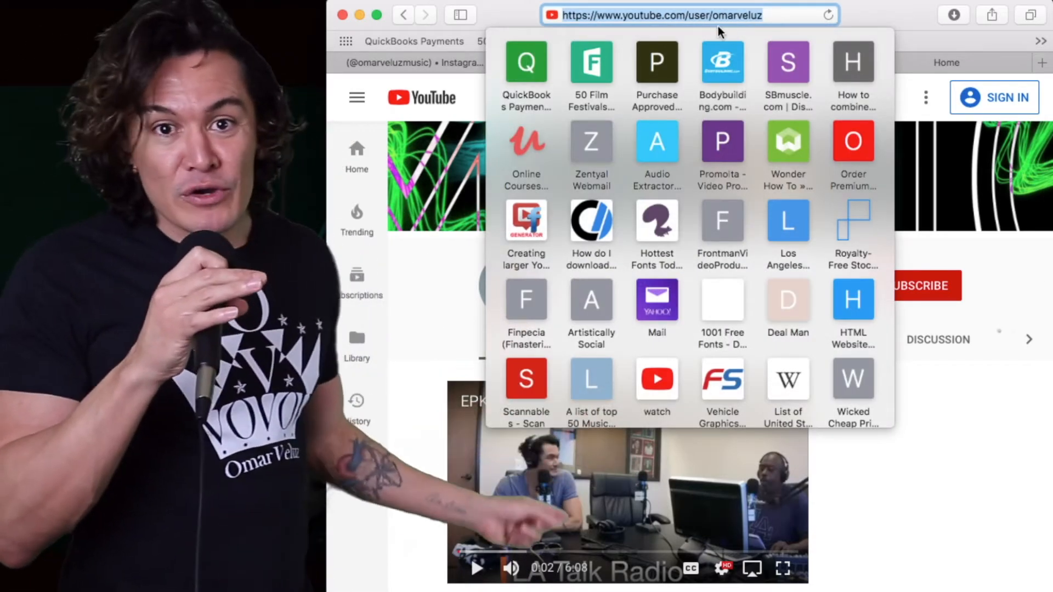
- Browse the artist's website from the social media links through the bio, videos and tracks to the merchandise section
{"action": "left_click", "coordinate": [929, 57]}
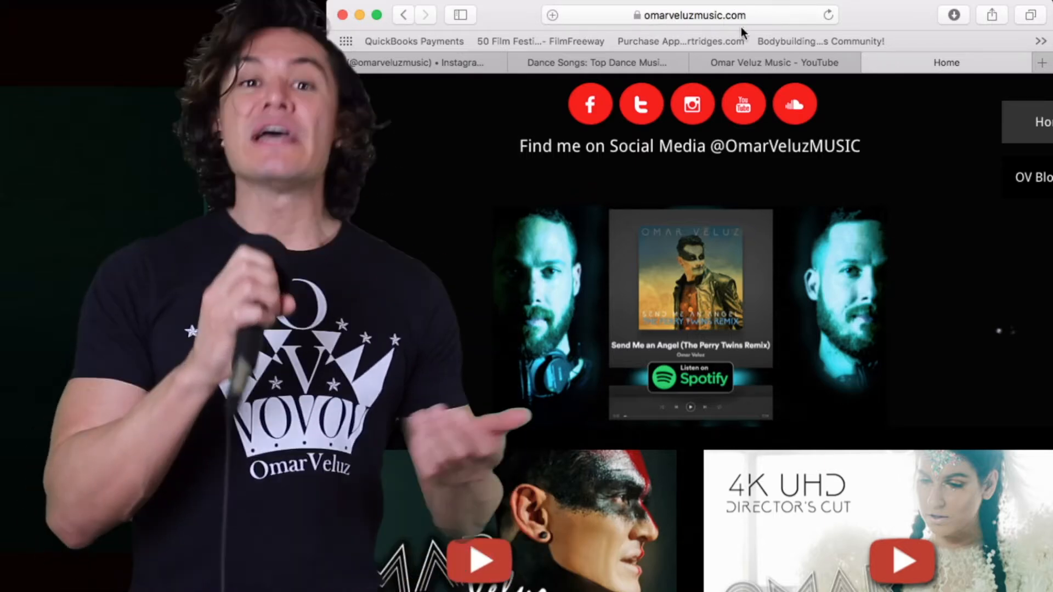
{"action": "scroll", "coordinate": [757, 199], "scroll_direction": "down", "scroll_amount": 10}
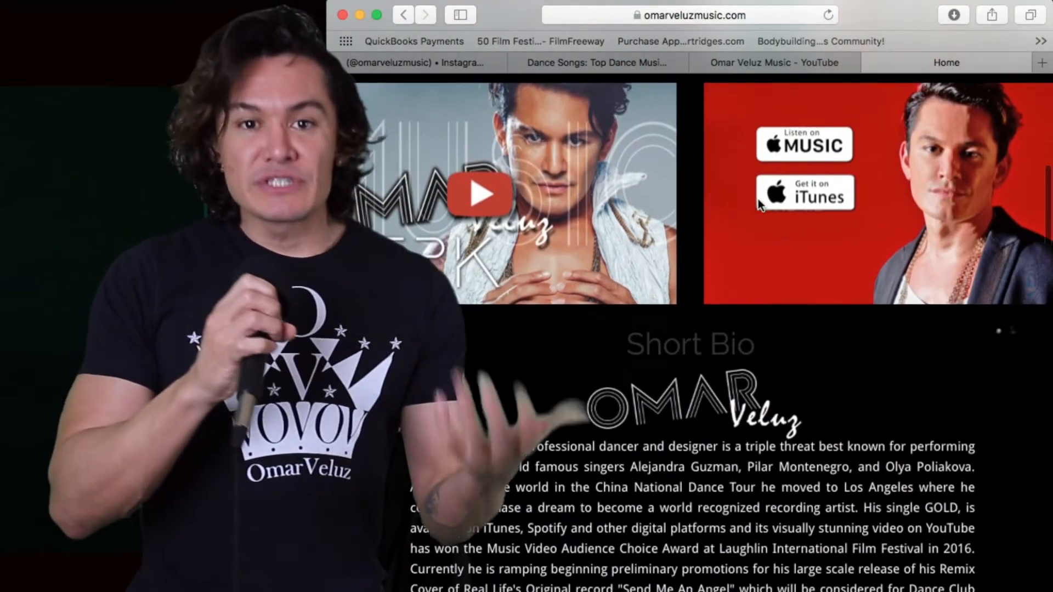
{"action": "scroll", "coordinate": [759, 204], "scroll_direction": "down", "scroll_amount": 12}
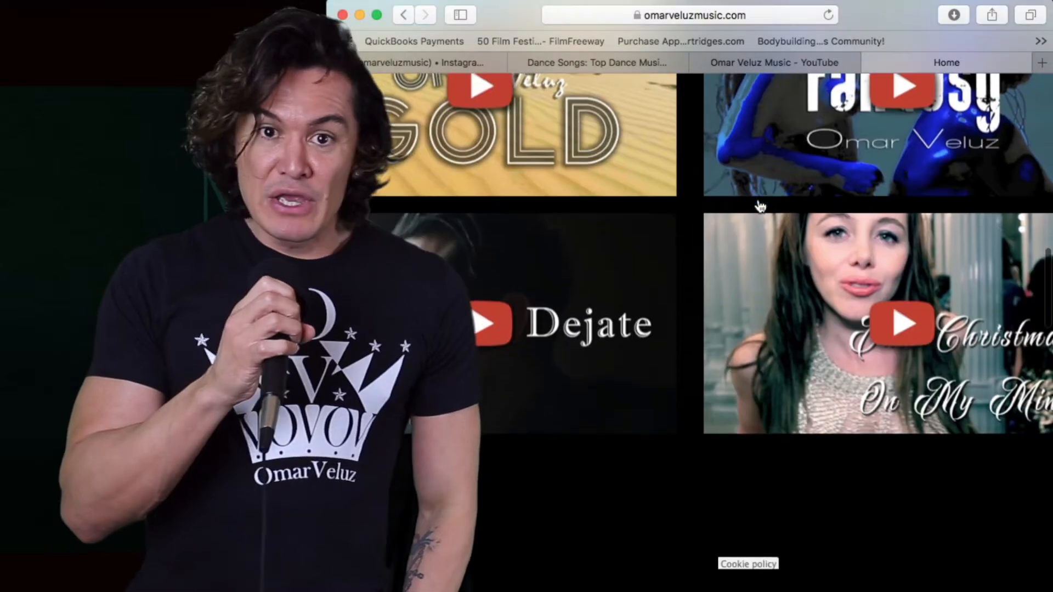
{"action": "scroll", "coordinate": [760, 206], "scroll_direction": "down", "scroll_amount": 10}
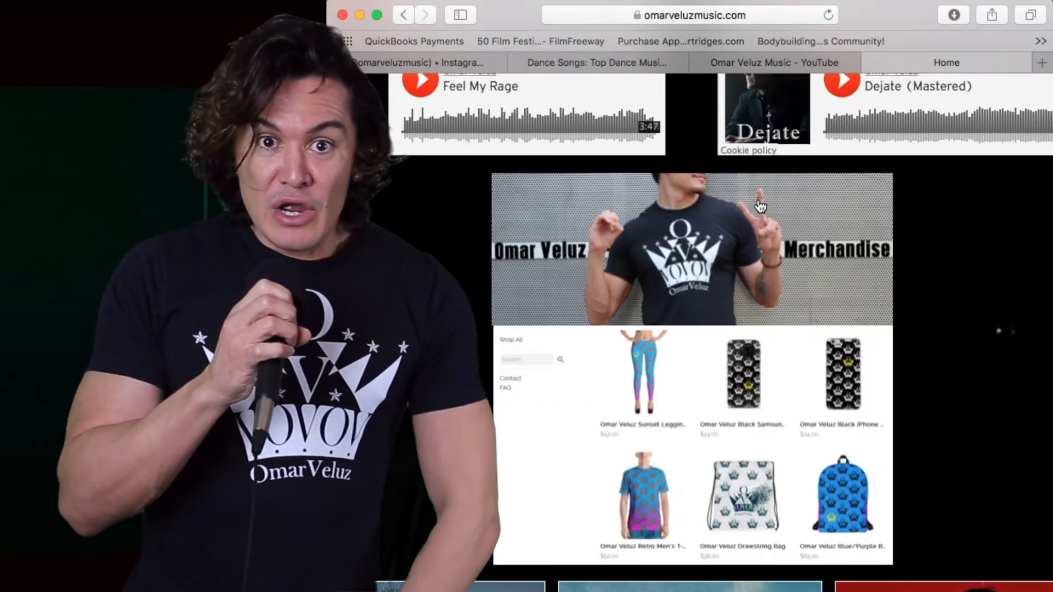
- Show the Send Me An Angel entry on the Billboard dance songs chart
{"action": "left_click", "coordinate": [564, 67]}
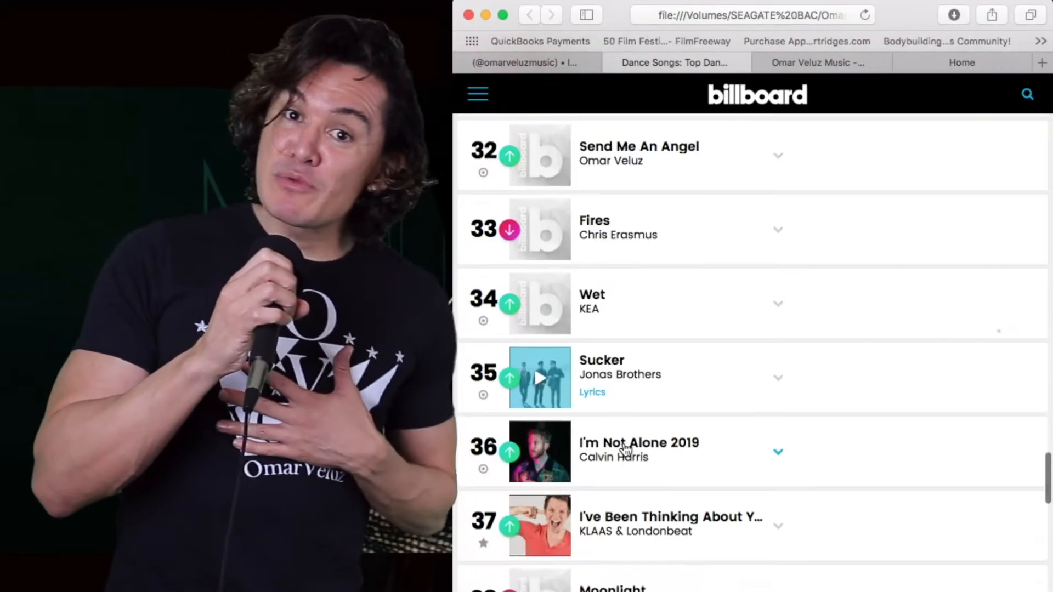
{"action": "scroll", "coordinate": [623, 447], "scroll_direction": "up", "scroll_amount": 2}
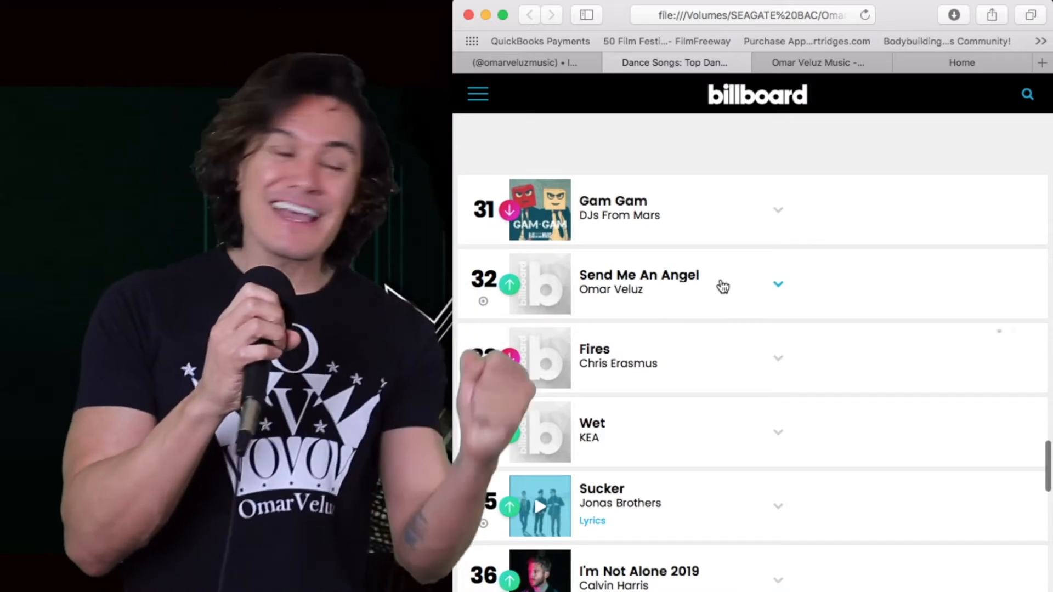
- Return to the Instagram profile, look through the cover grid and photo posts, and minimize the browser window
{"action": "left_click", "coordinate": [535, 64]}
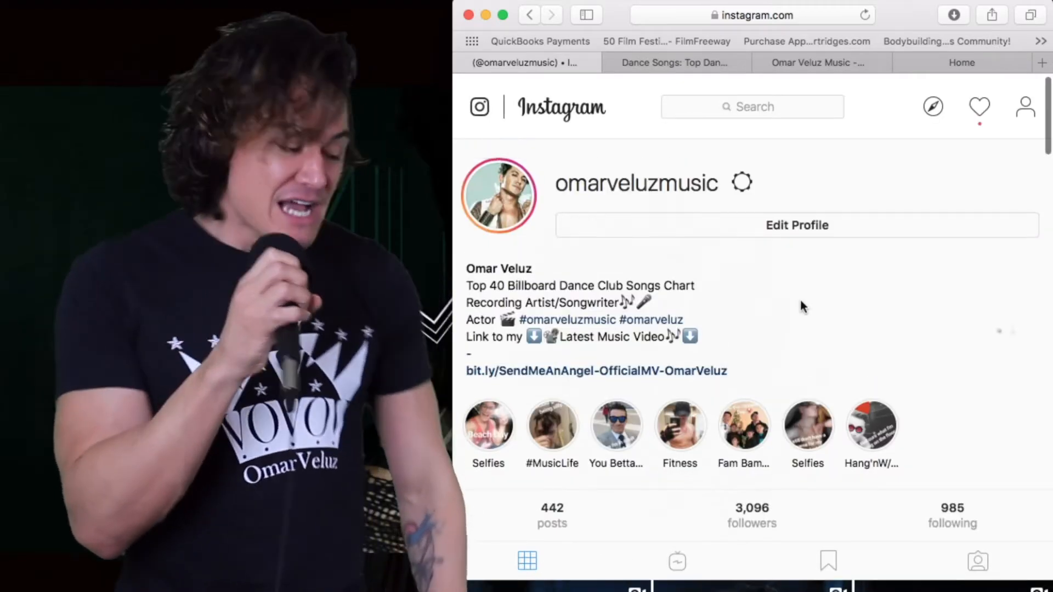
{"action": "scroll", "coordinate": [801, 306], "scroll_direction": "down", "scroll_amount": 5}
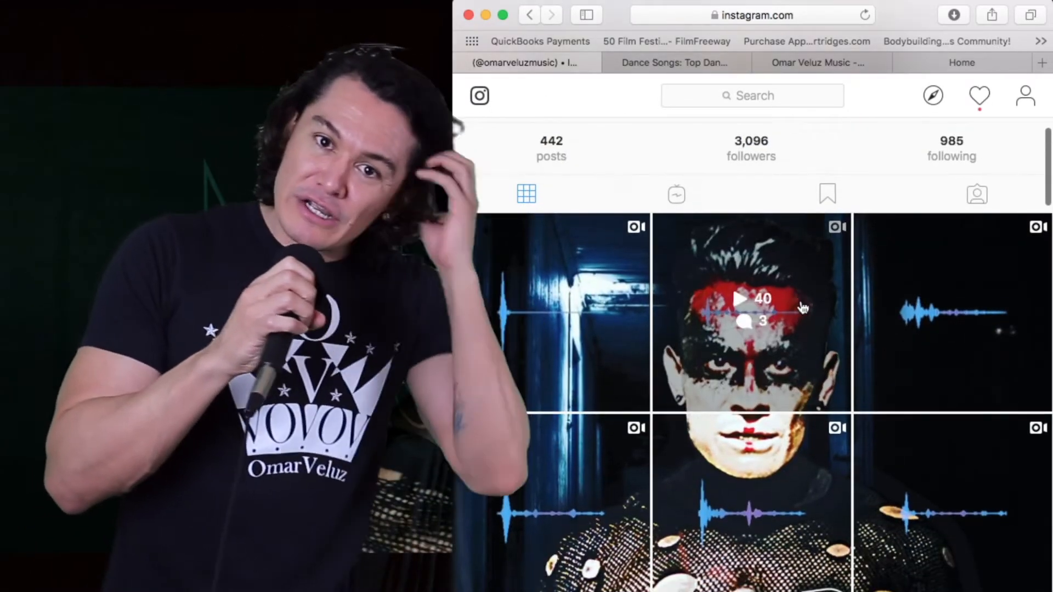
{"action": "scroll", "coordinate": [801, 307], "scroll_direction": "down", "scroll_amount": 10}
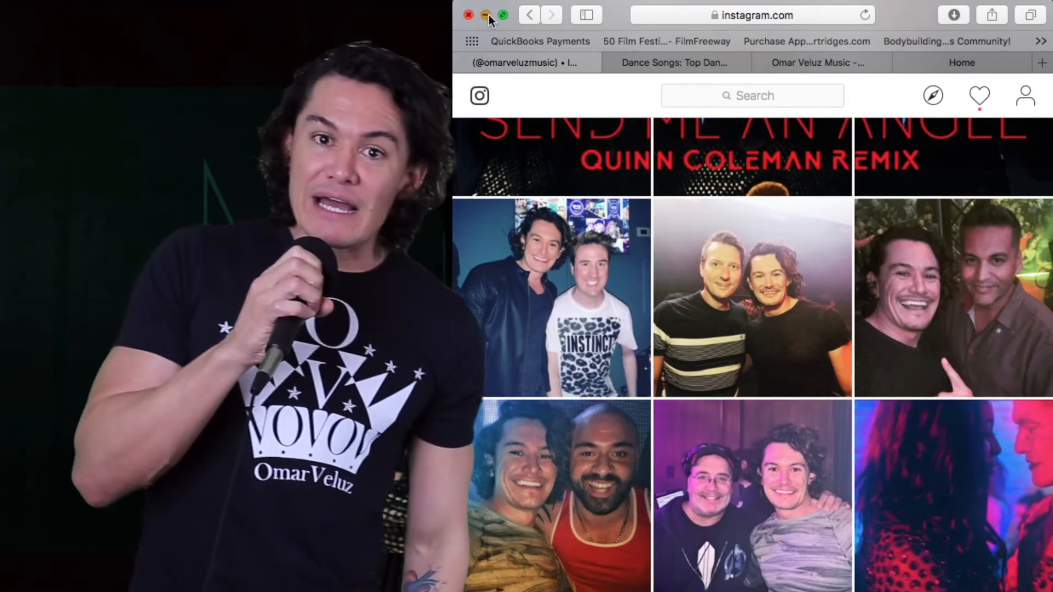
{"action": "scroll", "coordinate": [618, 215], "scroll_direction": "down", "scroll_amount": 3}
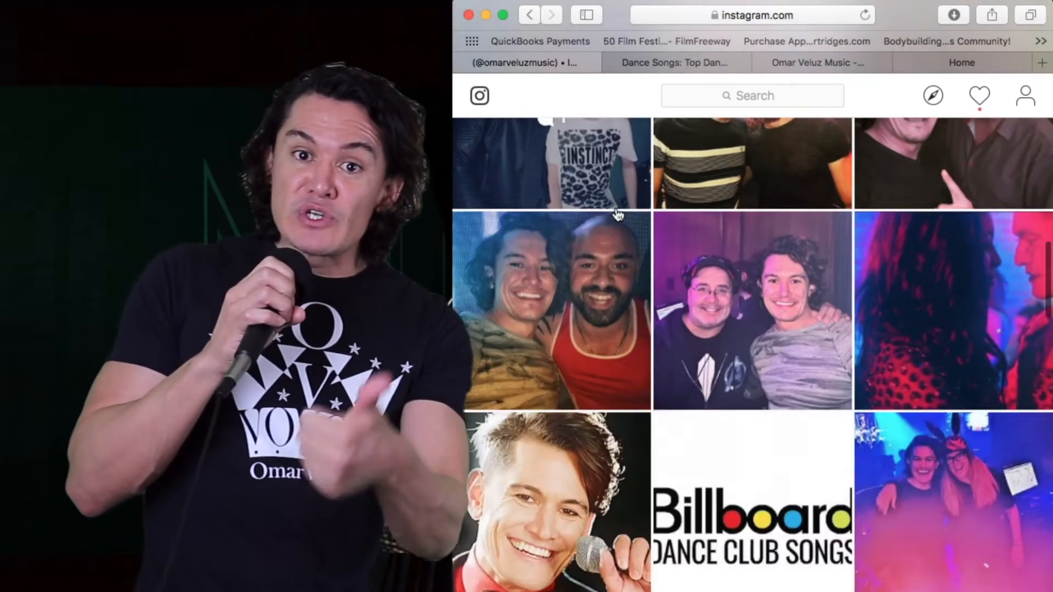
{"action": "scroll", "coordinate": [618, 215], "scroll_direction": "up", "scroll_amount": 4}
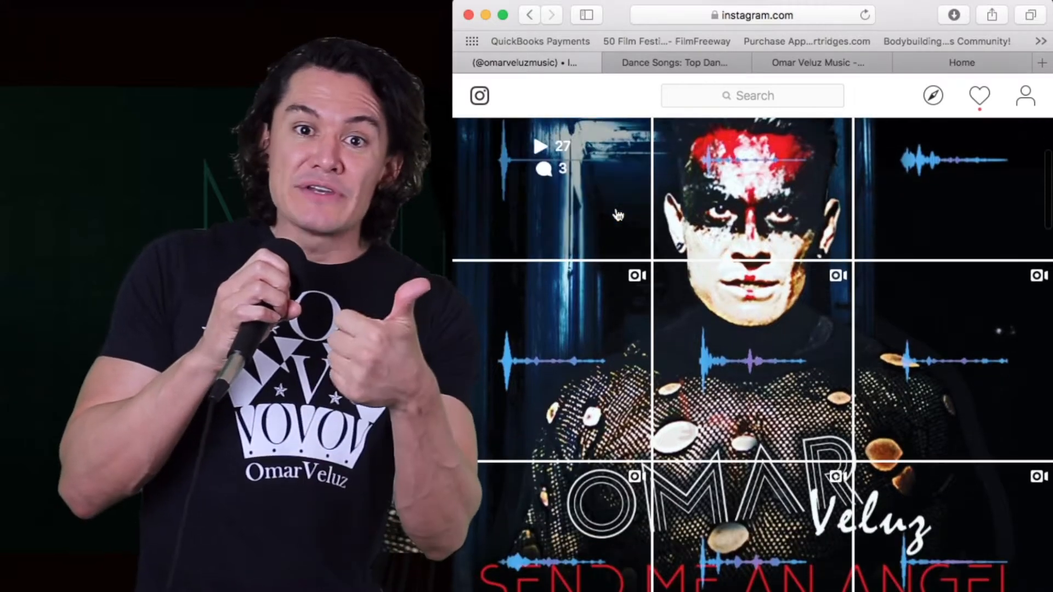
{"action": "left_click", "coordinate": [485, 17]}
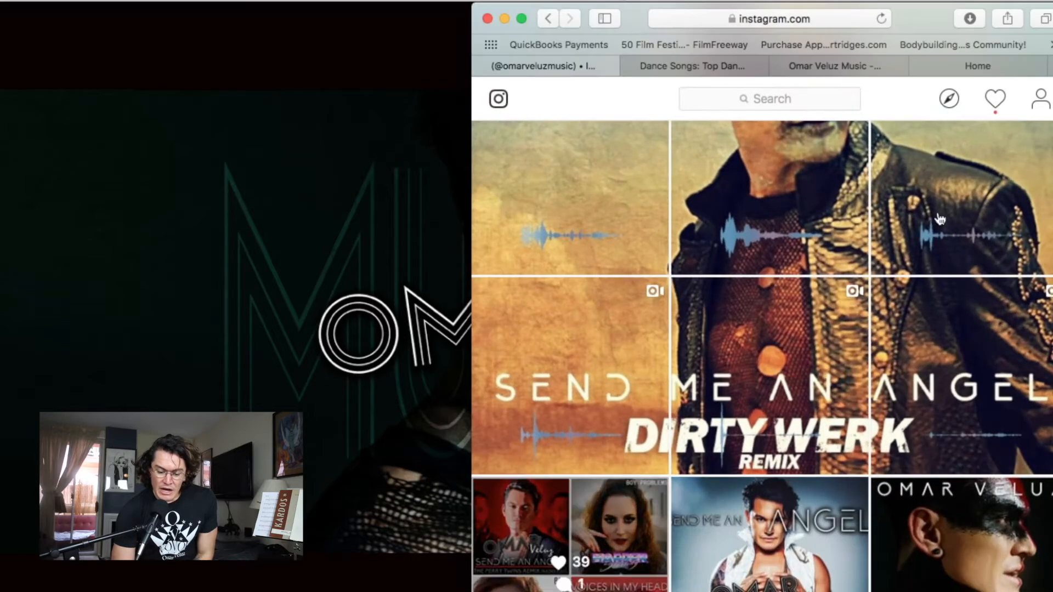
- Play the center video tile showing the chin and jacket in the blue-and-yellow cover grid, and close the post
{"action": "scroll", "coordinate": [945, 252], "scroll_direction": "up", "scroll_amount": 5}
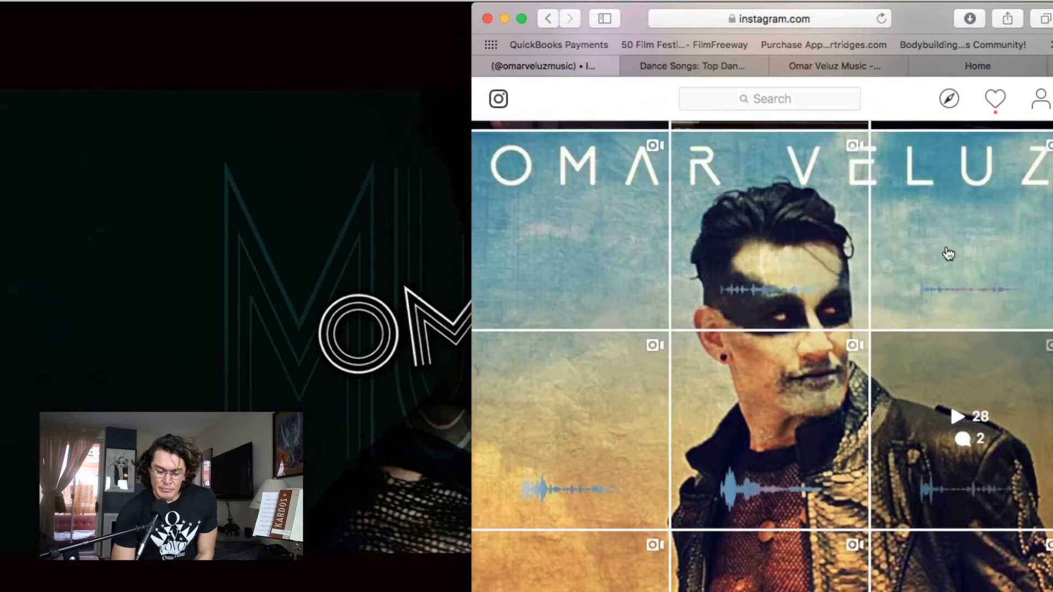
{"action": "scroll", "coordinate": [960, 269], "scroll_direction": "down", "scroll_amount": 3}
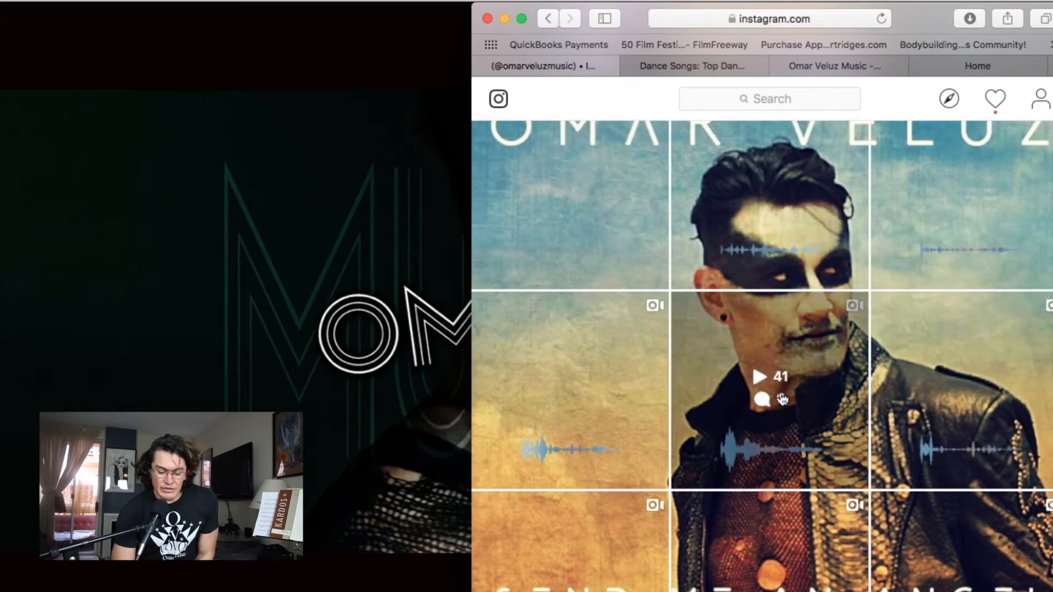
{"action": "left_click", "coordinate": [782, 398]}
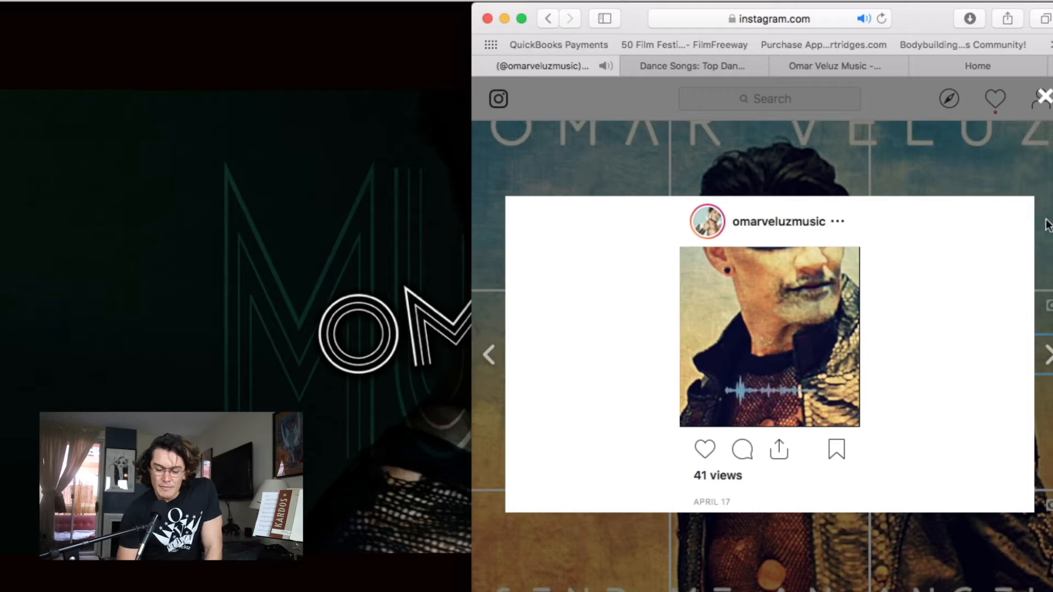
{"action": "left_click", "coordinate": [1043, 99]}
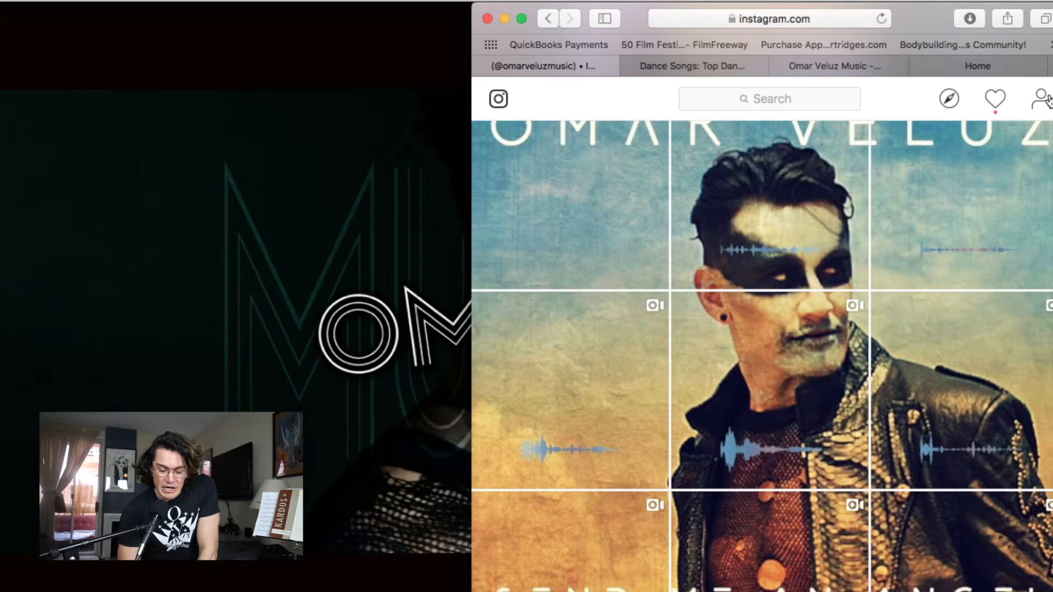
- Return to the dark blue cover grid, play its center video tile showing the chin and mesh top, and close the post
{"action": "scroll", "coordinate": [826, 329], "scroll_direction": "down", "scroll_amount": 10}
{"action": "scroll", "coordinate": [827, 329], "scroll_direction": "up", "scroll_amount": 6}
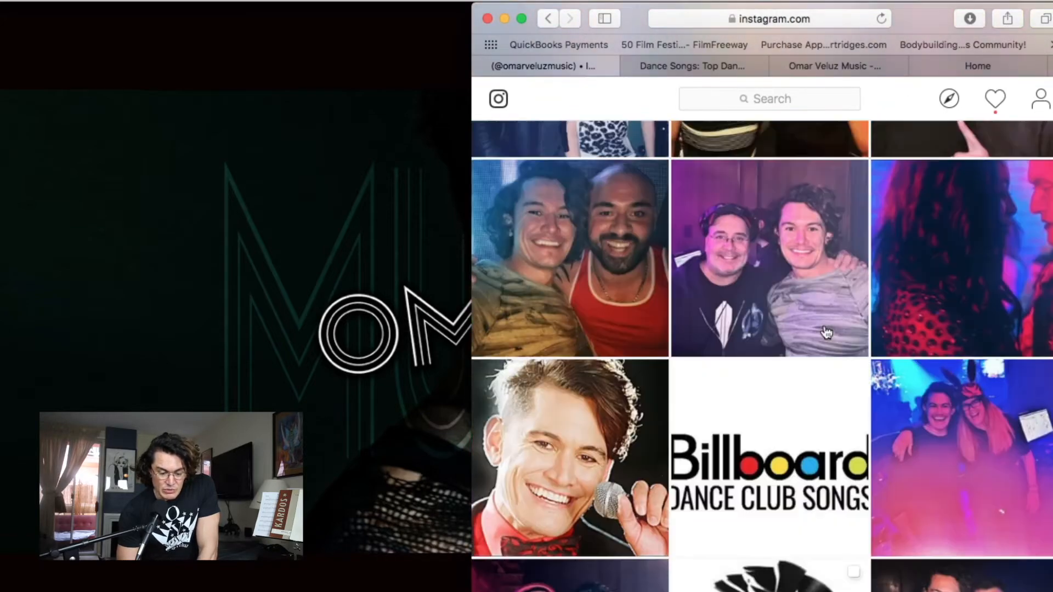
{"action": "scroll", "coordinate": [826, 332], "scroll_direction": "up", "scroll_amount": 5}
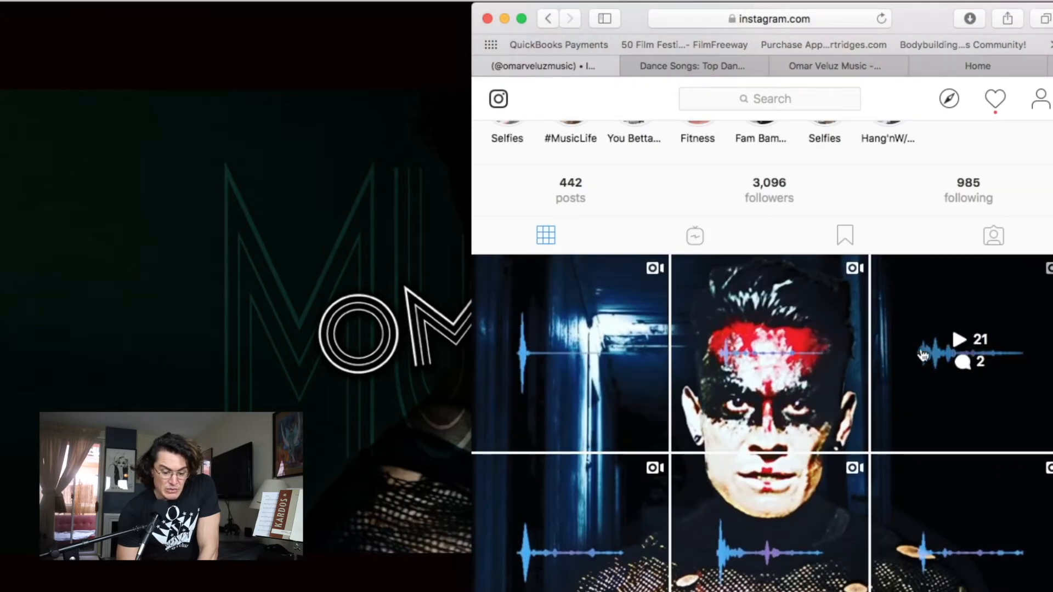
{"action": "scroll", "coordinate": [932, 439], "scroll_direction": "down", "scroll_amount": 3}
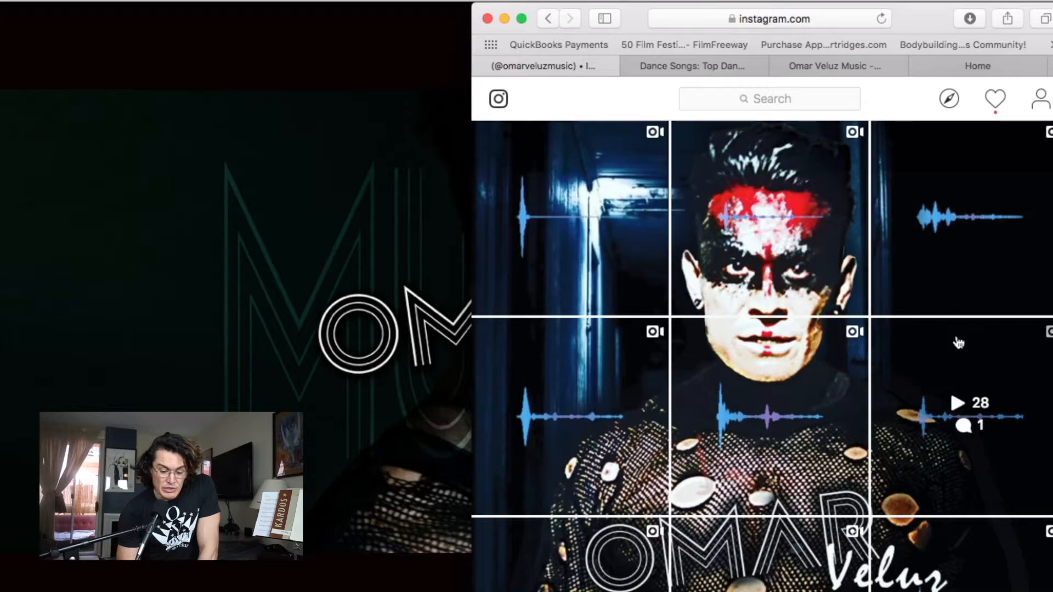
{"action": "left_click", "coordinate": [758, 404]}
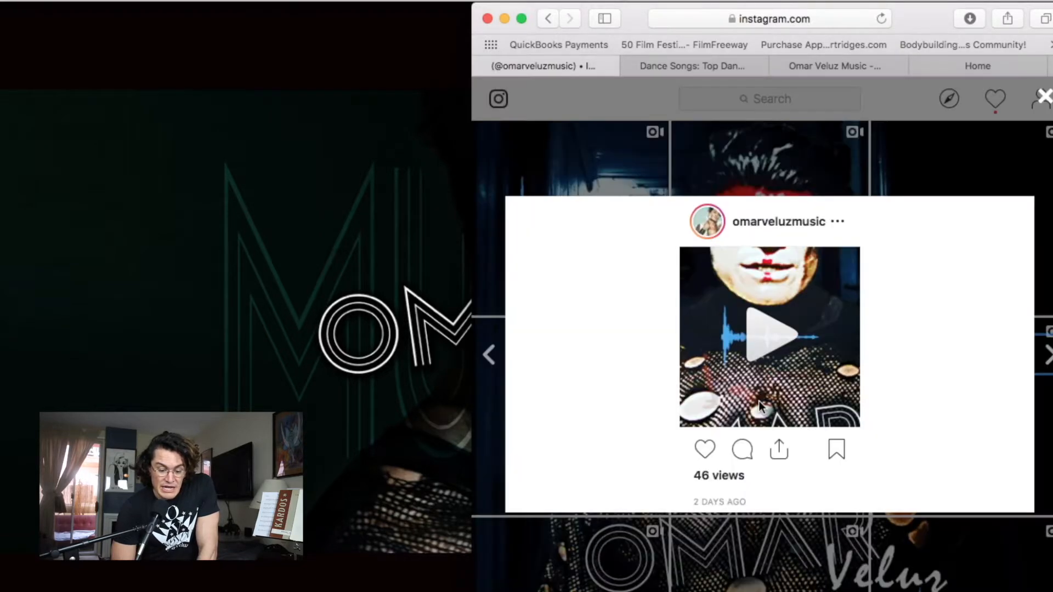
{"action": "left_click", "coordinate": [763, 327]}
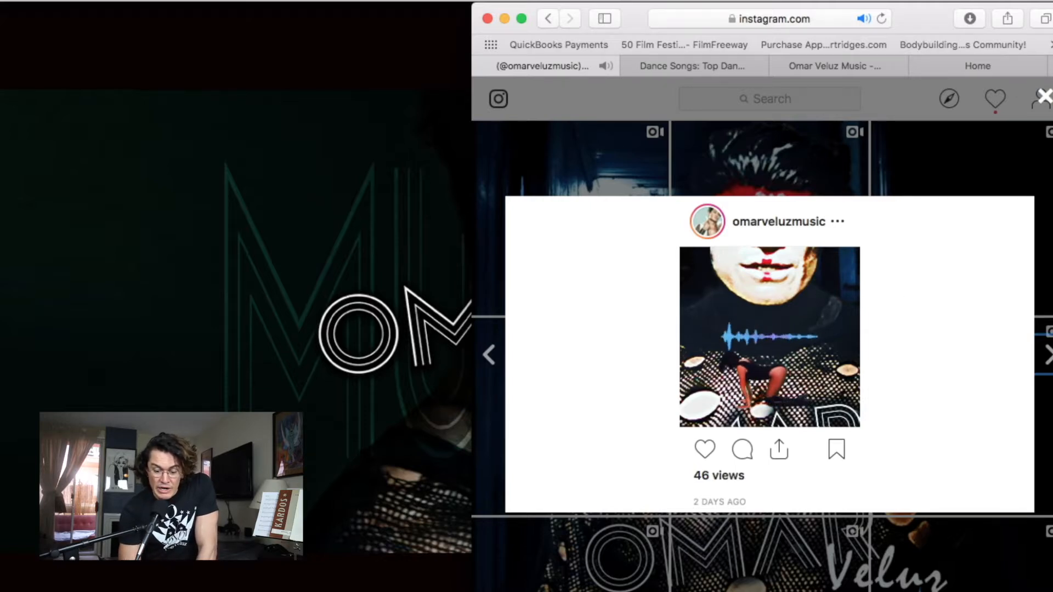
{"action": "left_click", "coordinate": [1043, 97]}
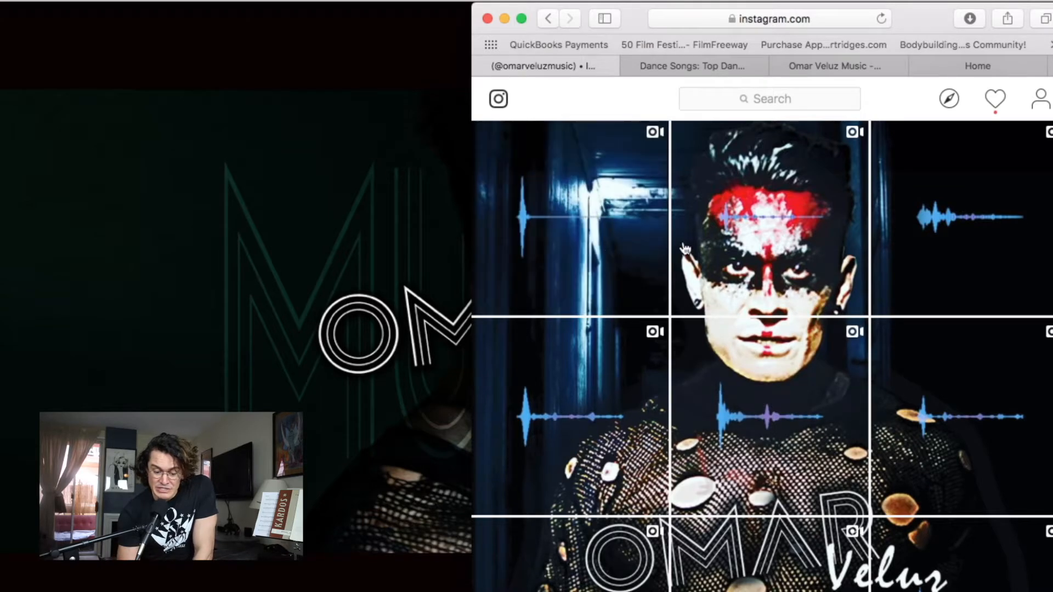
- Examine how the video tiles form the dark blue Send Me An Angel cover grid, and switch to the screenshot document in Photoshop
{"action": "scroll", "coordinate": [614, 362], "scroll_direction": "down", "scroll_amount": 5}
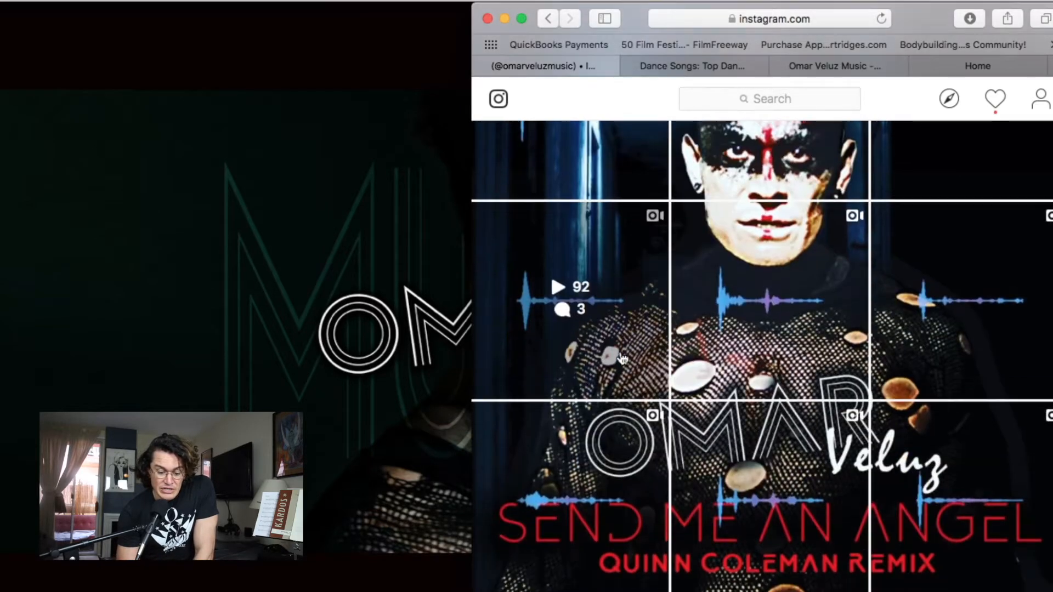
{"action": "scroll", "coordinate": [611, 227], "scroll_direction": "up", "scroll_amount": 3}
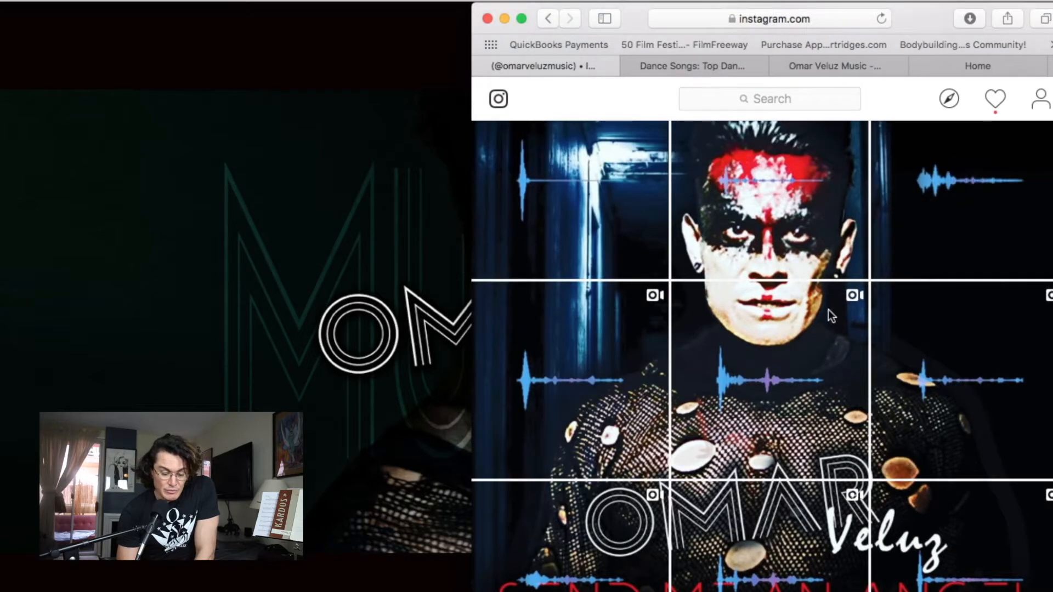
{"action": "scroll", "coordinate": [629, 462], "scroll_direction": "down", "scroll_amount": 5}
{"action": "scroll", "coordinate": [630, 462], "scroll_direction": "up", "scroll_amount": 6}
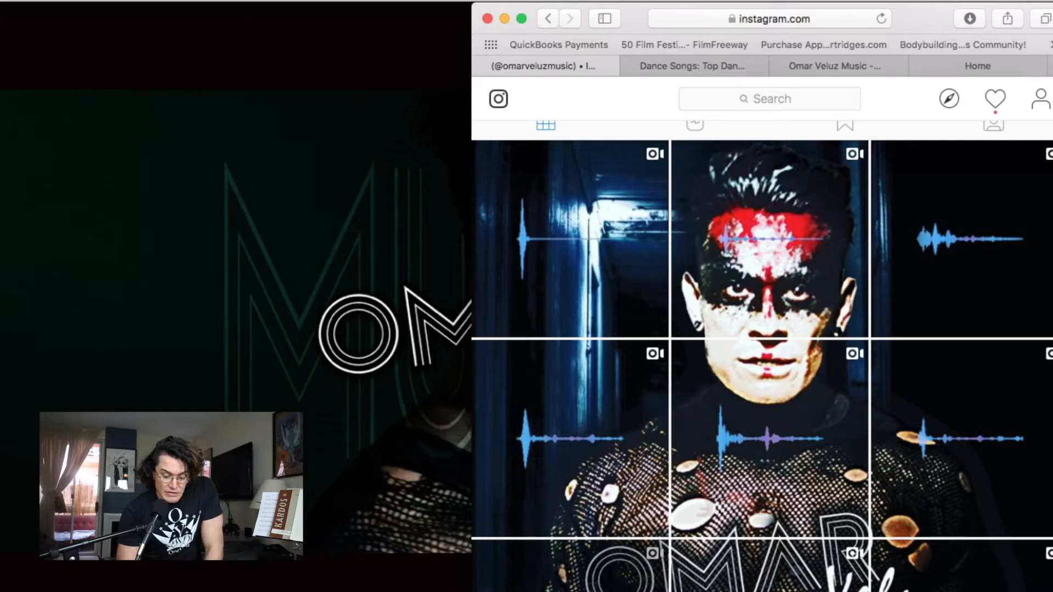
{"action": "key", "text": "super+h"}
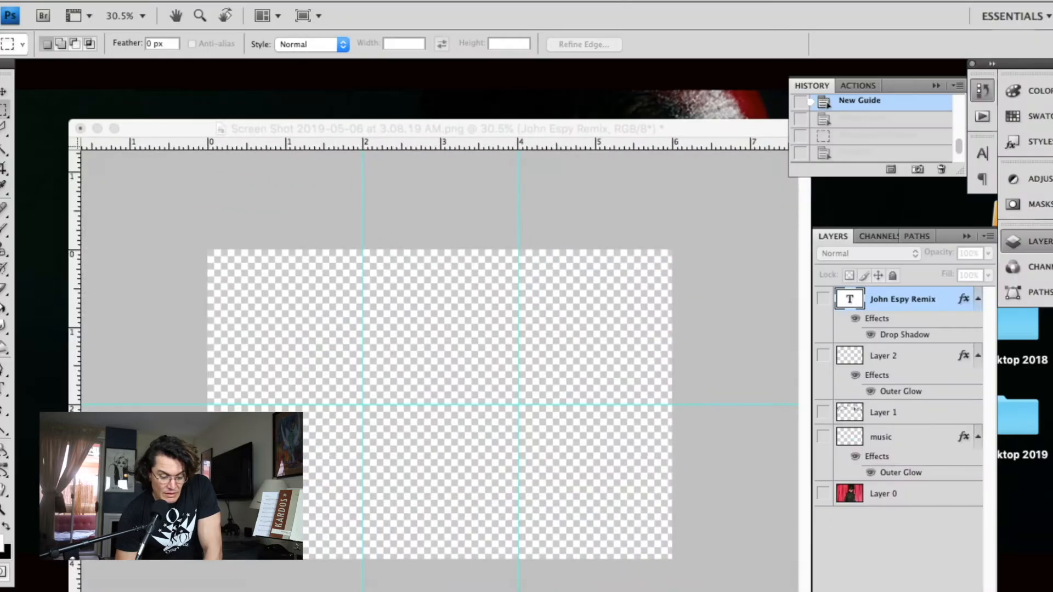
{"action": "key", "text": "super+Tab"}
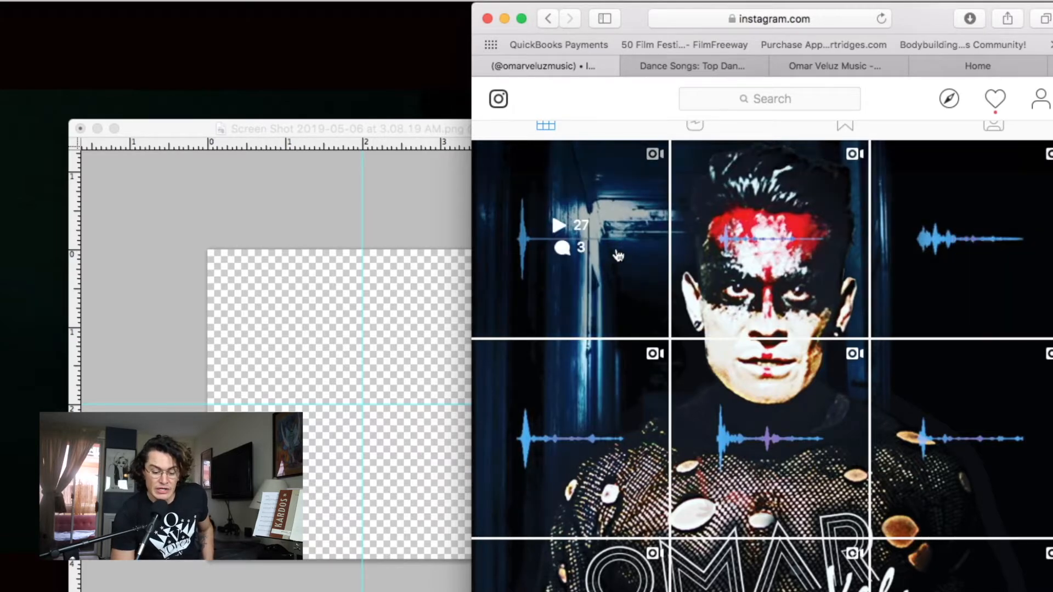
{"action": "scroll", "coordinate": [618, 419], "scroll_direction": "down", "scroll_amount": 2}
{"action": "scroll", "coordinate": [618, 420], "scroll_direction": "down", "scroll_amount": 2}
{"action": "scroll", "coordinate": [610, 321], "scroll_direction": "up", "scroll_amount": 4}
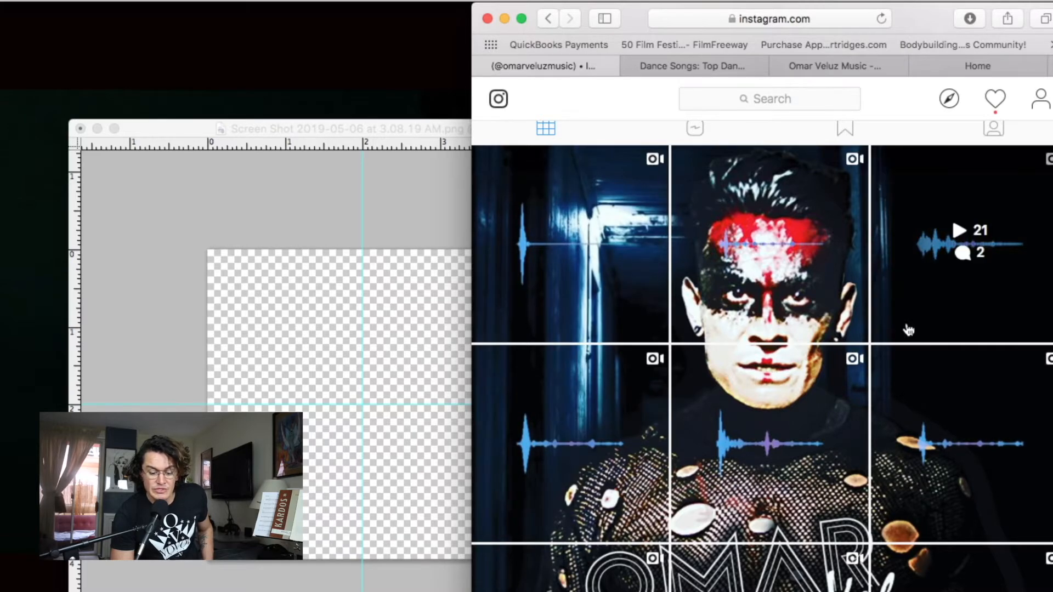
{"action": "left_click", "coordinate": [387, 123]}
{"action": "double_click", "coordinate": [387, 124]}
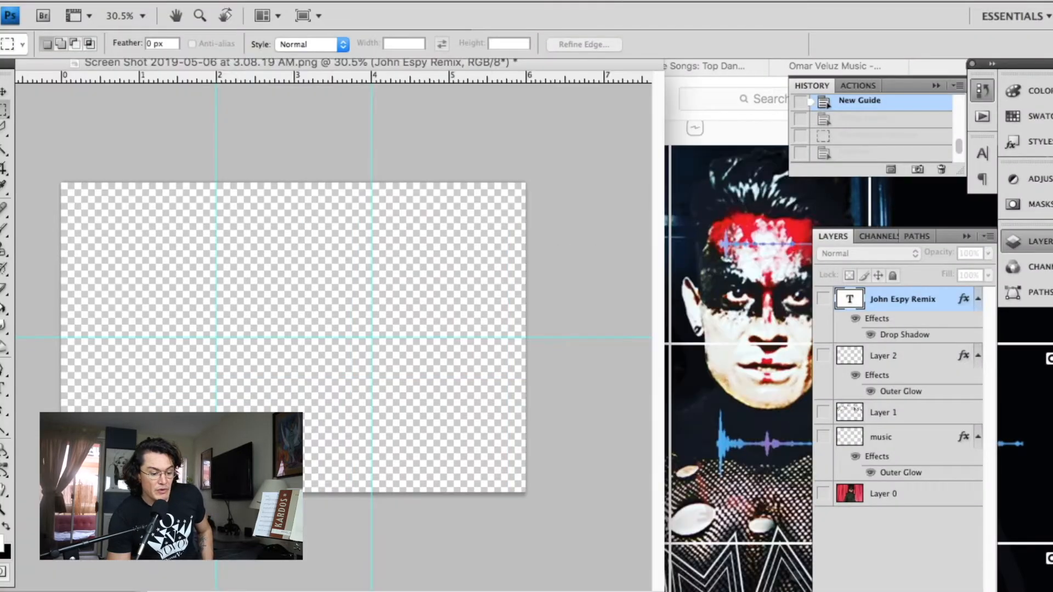
- Start a new document measured in inches, with a width of 6 and a height of 4
{"action": "left_click", "coordinate": [118, 2]}
{"action": "left_click", "coordinate": [127, 13]}
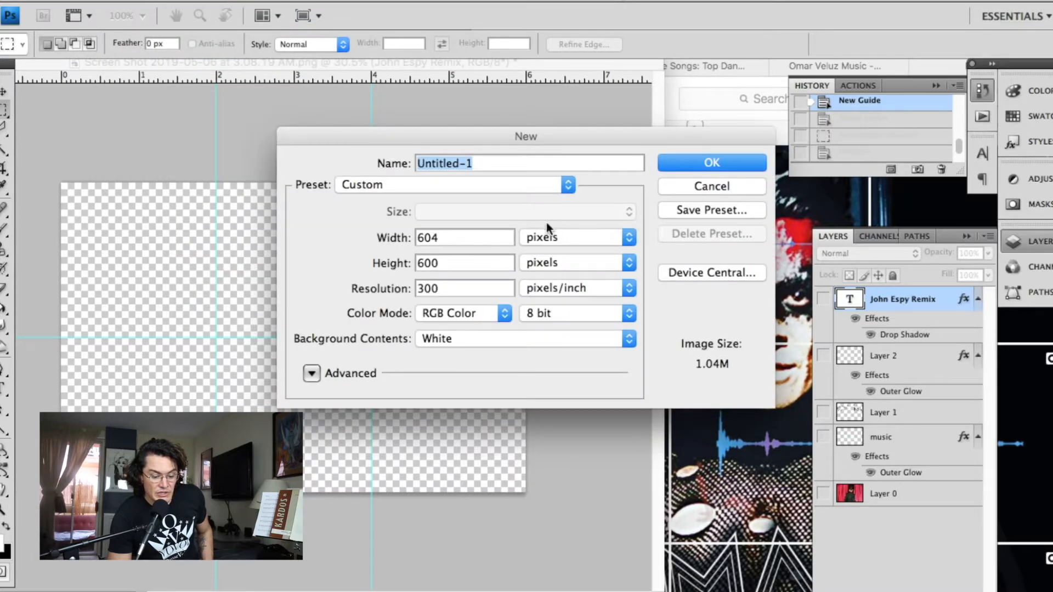
{"action": "left_click", "coordinate": [583, 239]}
{"action": "left_click", "coordinate": [570, 249]}
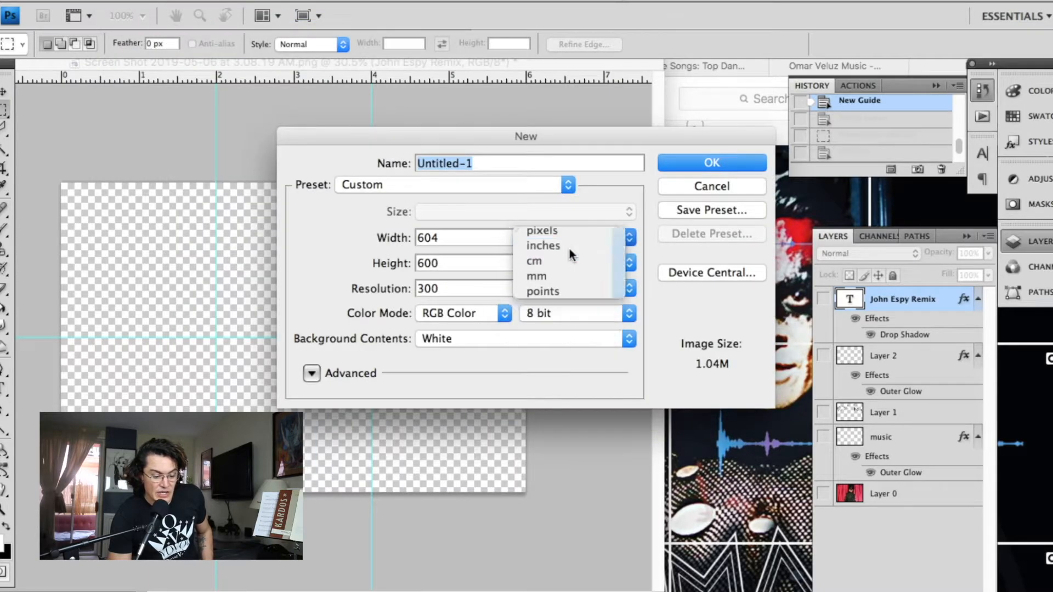
{"action": "left_click", "coordinate": [471, 235]}
{"action": "double_click", "coordinate": [471, 234]}
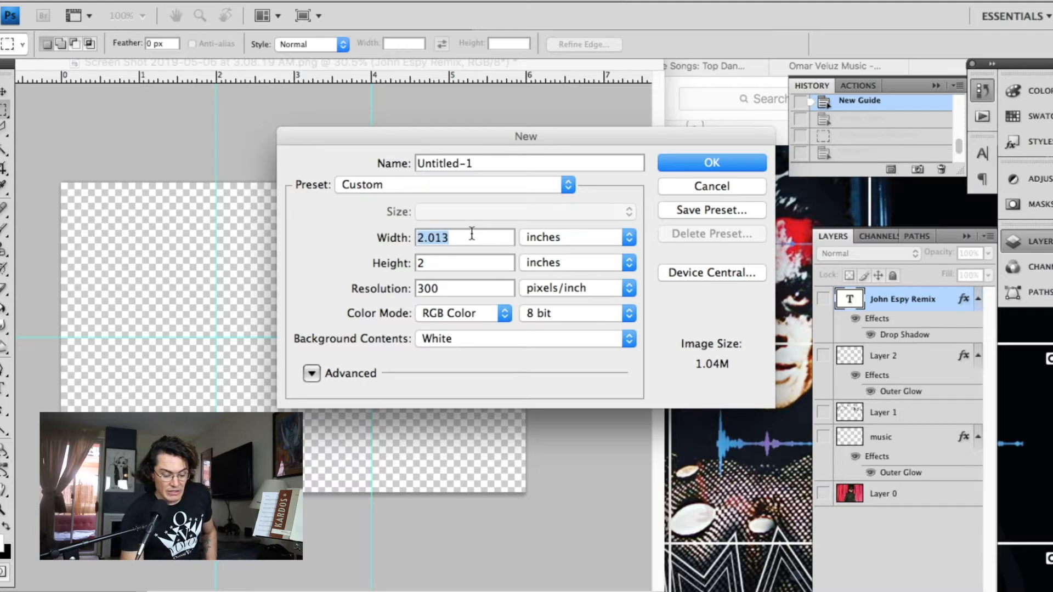
{"action": "type", "text": "6"}
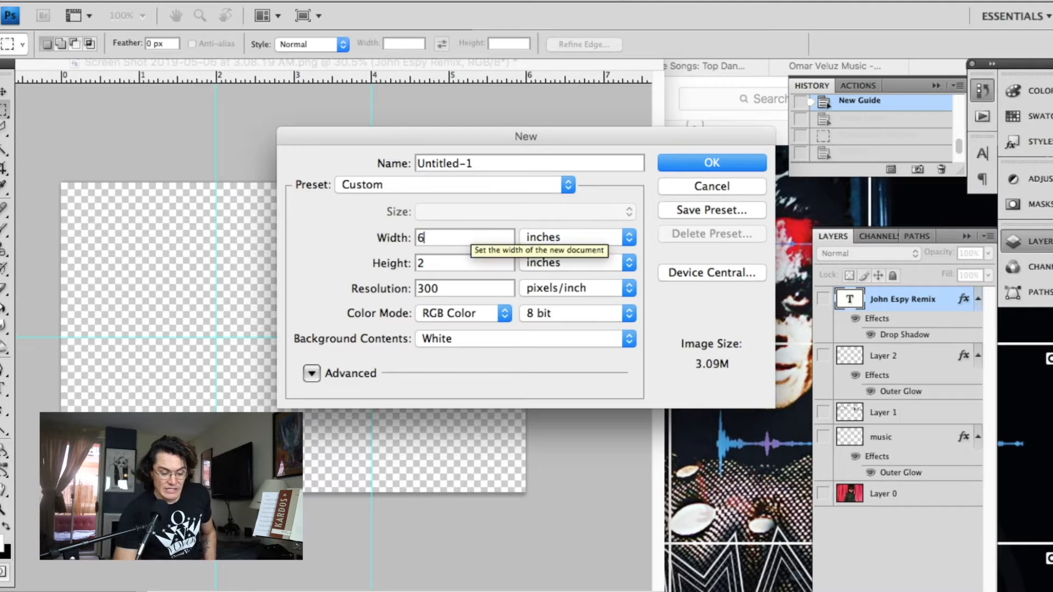
{"action": "double_click", "coordinate": [439, 262]}
{"action": "type", "text": "4"}
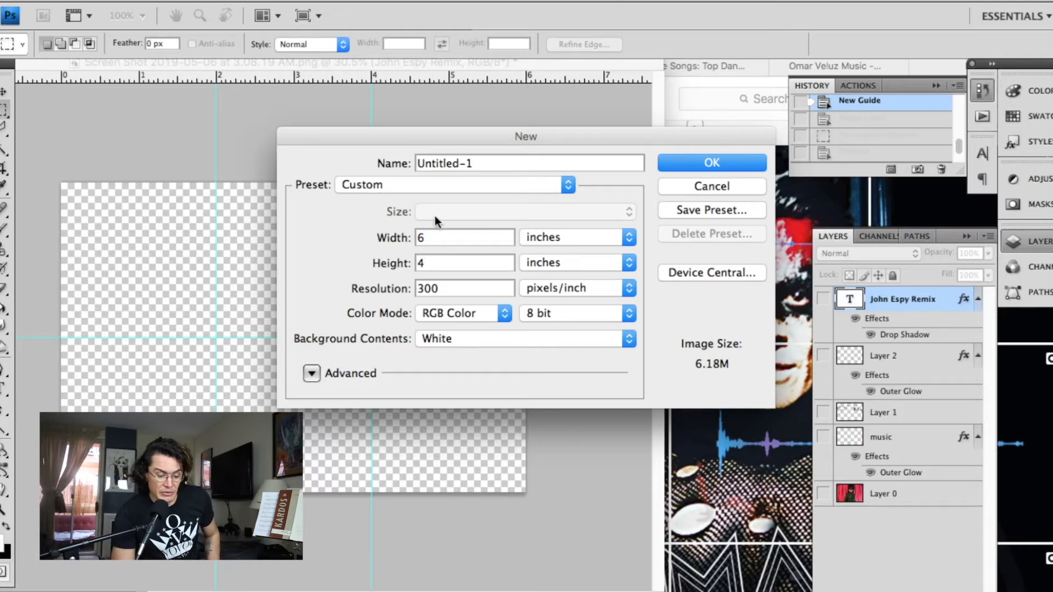
- Try a width of 3 inches and a height of 2 inches for the new document, and cancel its creation
{"action": "double_click", "coordinate": [433, 239]}
{"action": "type", "text": "3"}
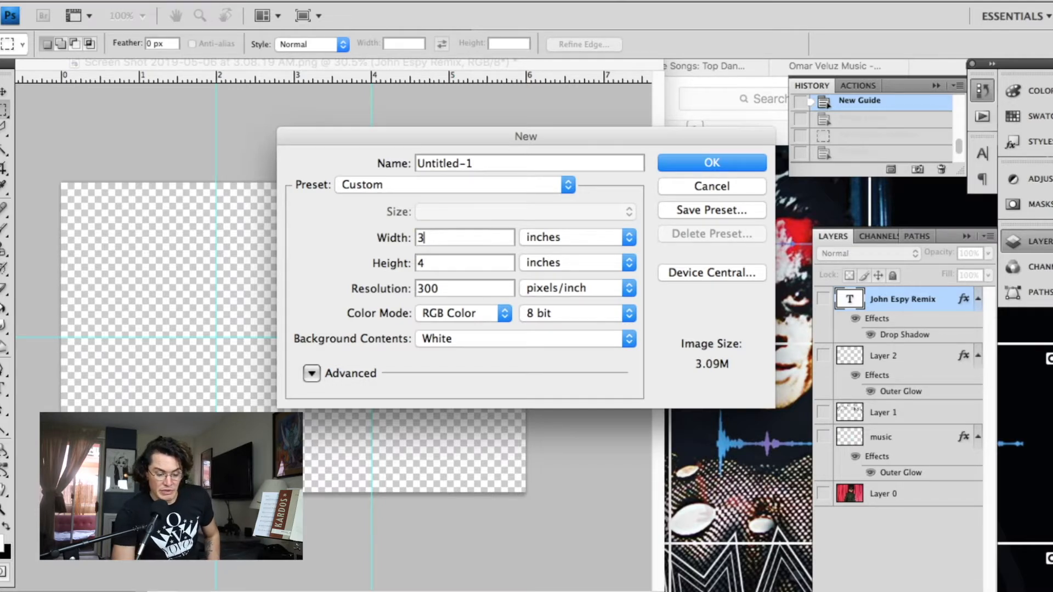
{"action": "double_click", "coordinate": [445, 261]}
{"action": "key", "text": "BackSpace"}
{"action": "type", "text": "2"}
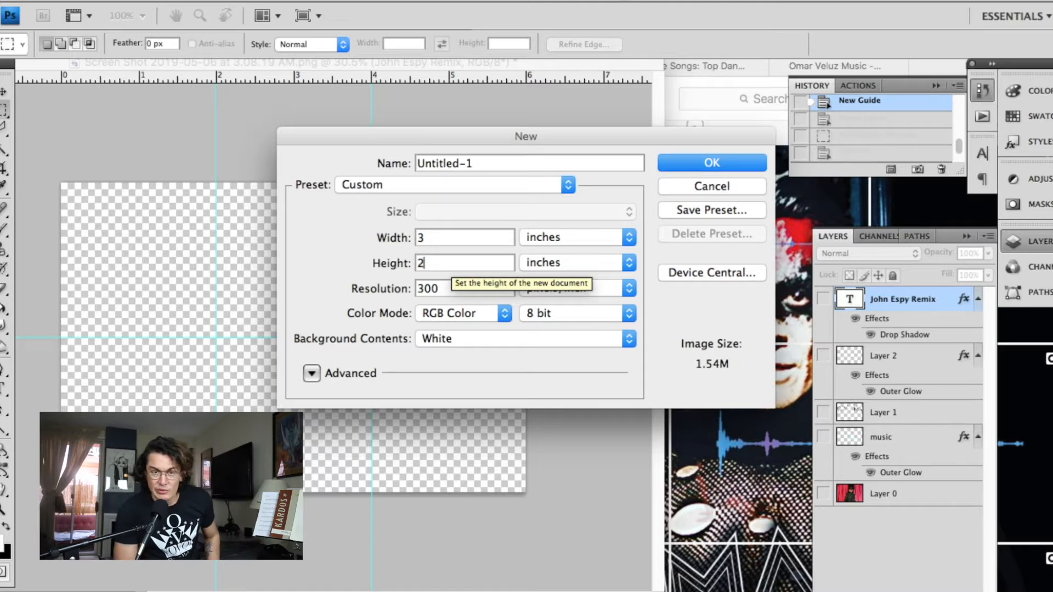
{"action": "left_click", "coordinate": [435, 287]}
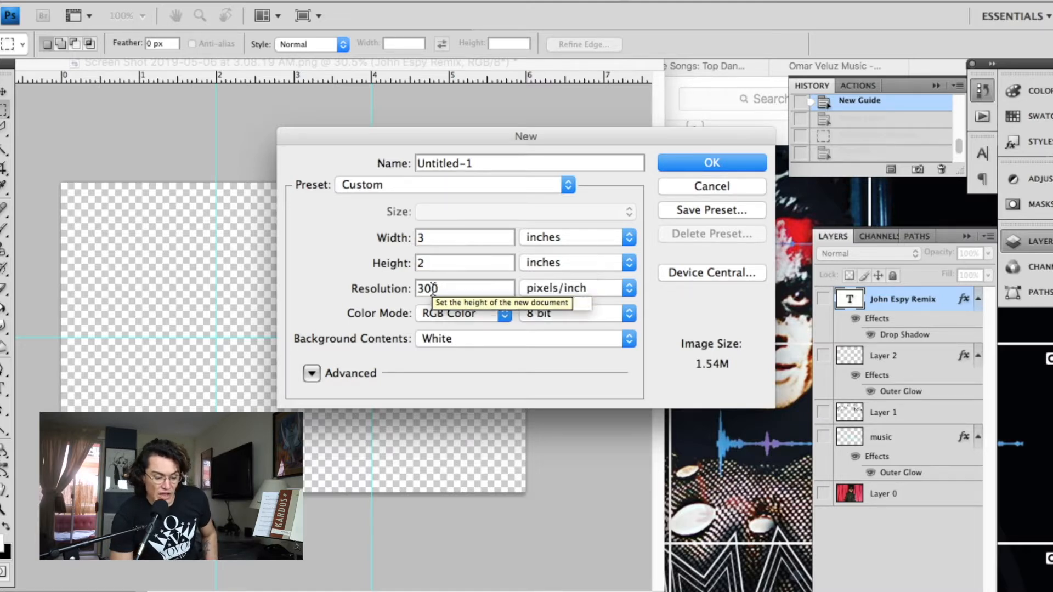
{"action": "double_click", "coordinate": [435, 286]}
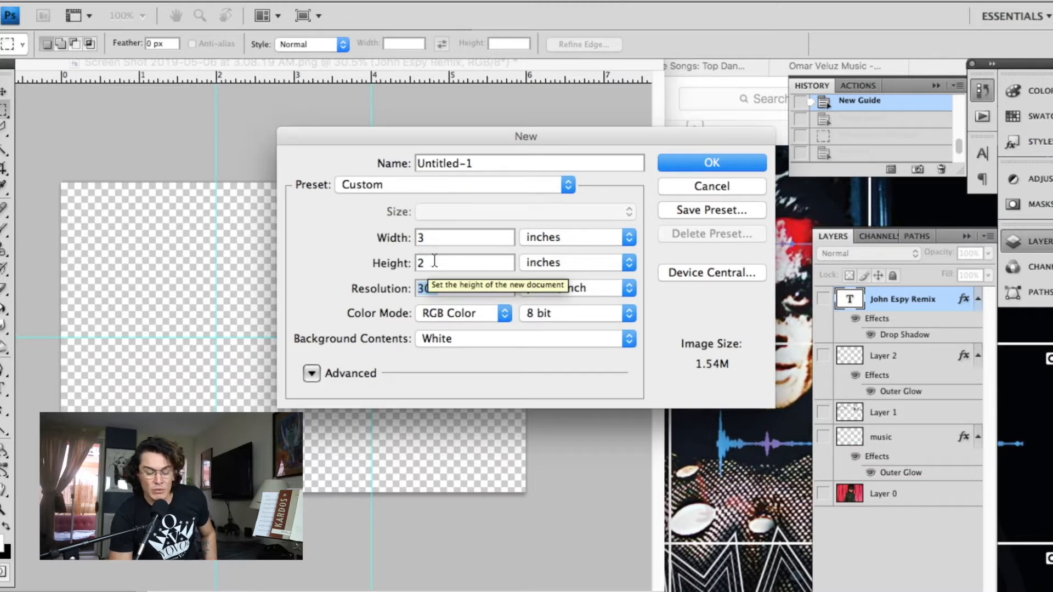
{"action": "left_click", "coordinate": [718, 188]}
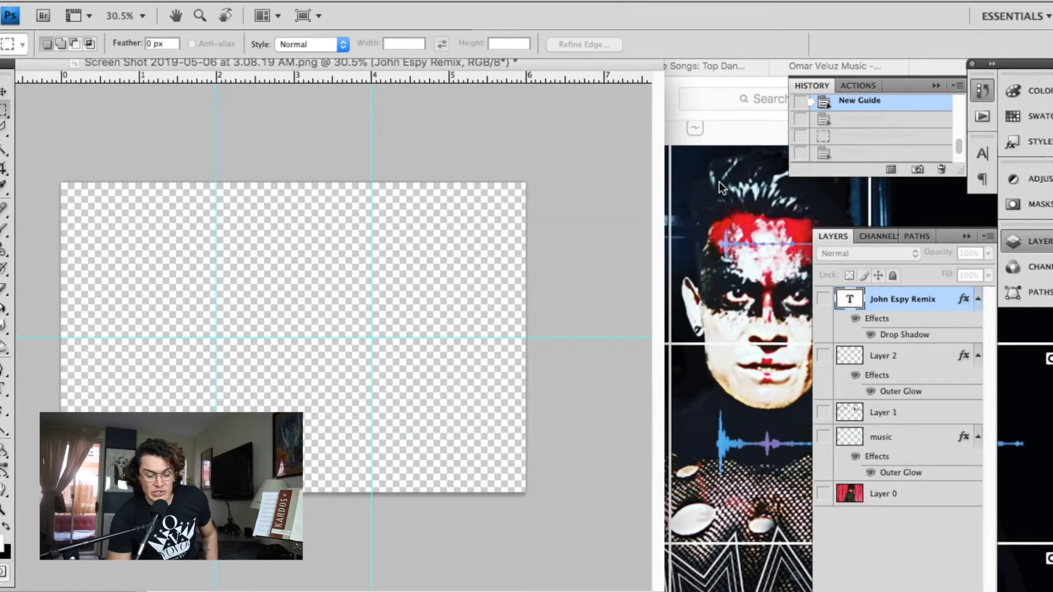
- Move the document window clear of the options bar, and check the Rulers setting and the rulers used for placing guides
{"action": "left_click_drag", "start_coordinate": [541, 65], "coordinate": [643, 101]}
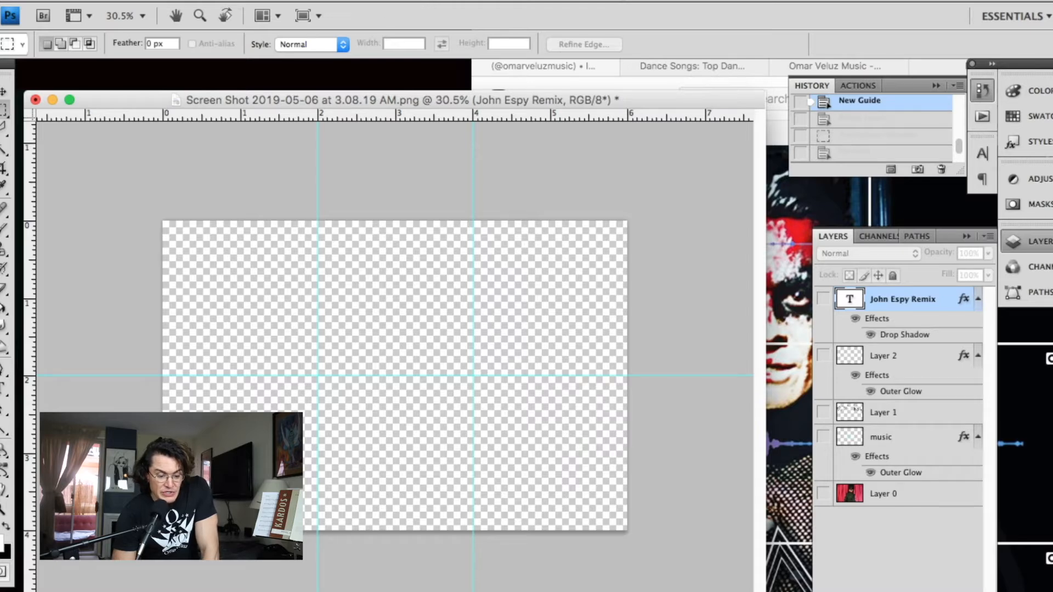
{"action": "left_click", "coordinate": [474, 1]}
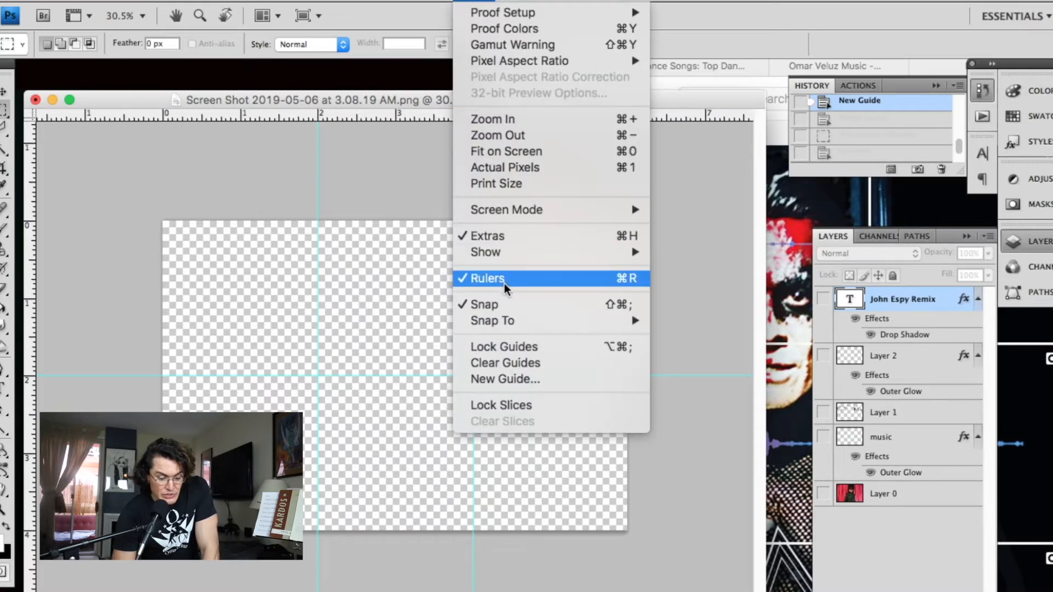
{"action": "left_click", "coordinate": [345, 120]}
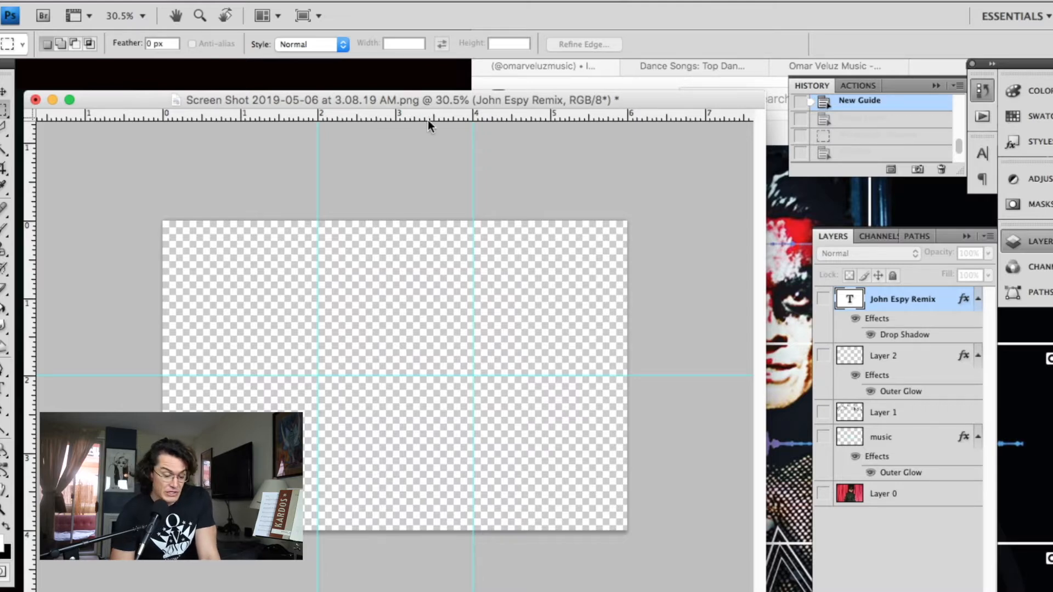
{"action": "right_click", "coordinate": [405, 122]}
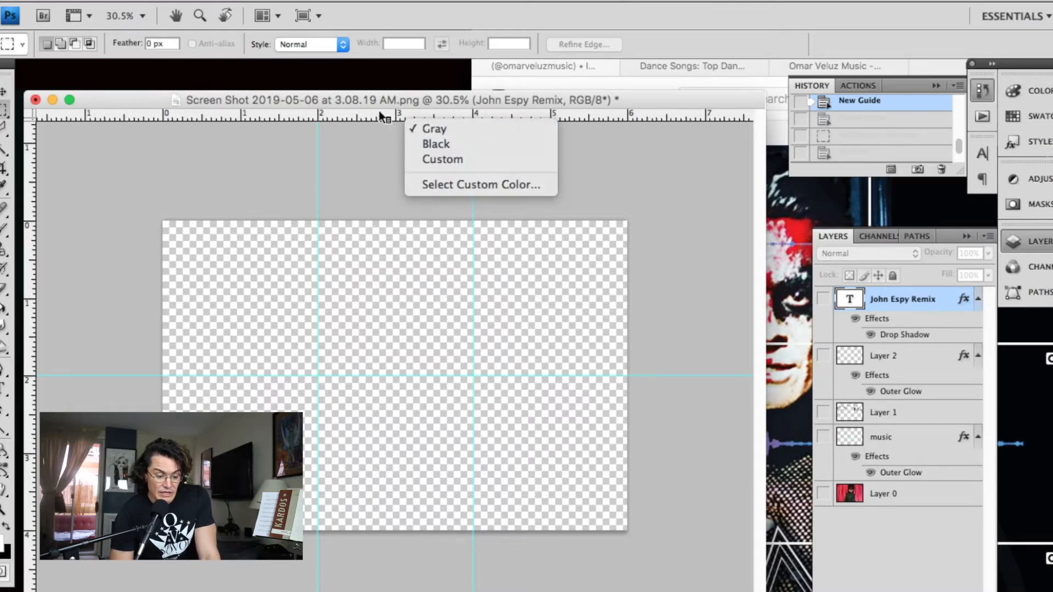
{"action": "right_click", "coordinate": [380, 113]}
{"action": "left_click", "coordinate": [410, 115]}
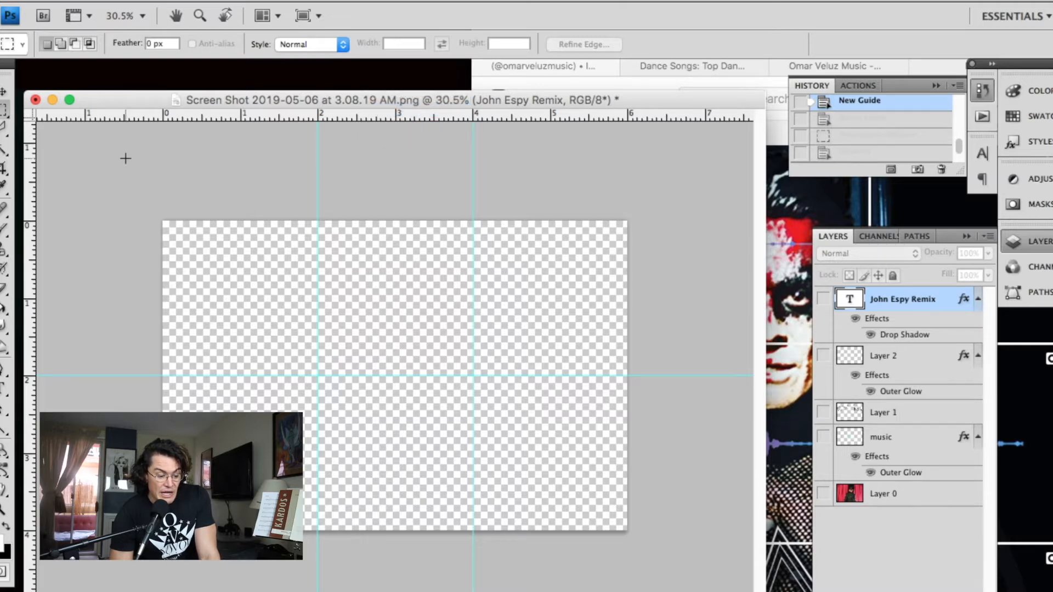
{"action": "left_click_drag", "start_coordinate": [34, 211], "coordinate": [23, 270]}
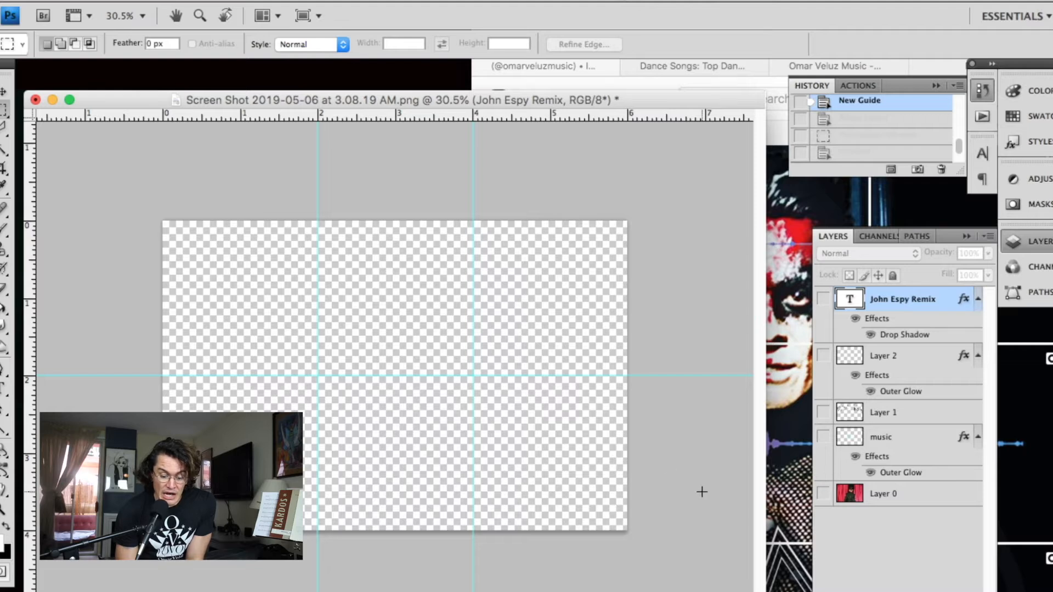
- Show Layer 0, the music layer, Layer 1, Layer 2 and the remix credit text layer
{"action": "left_click", "coordinate": [823, 494]}
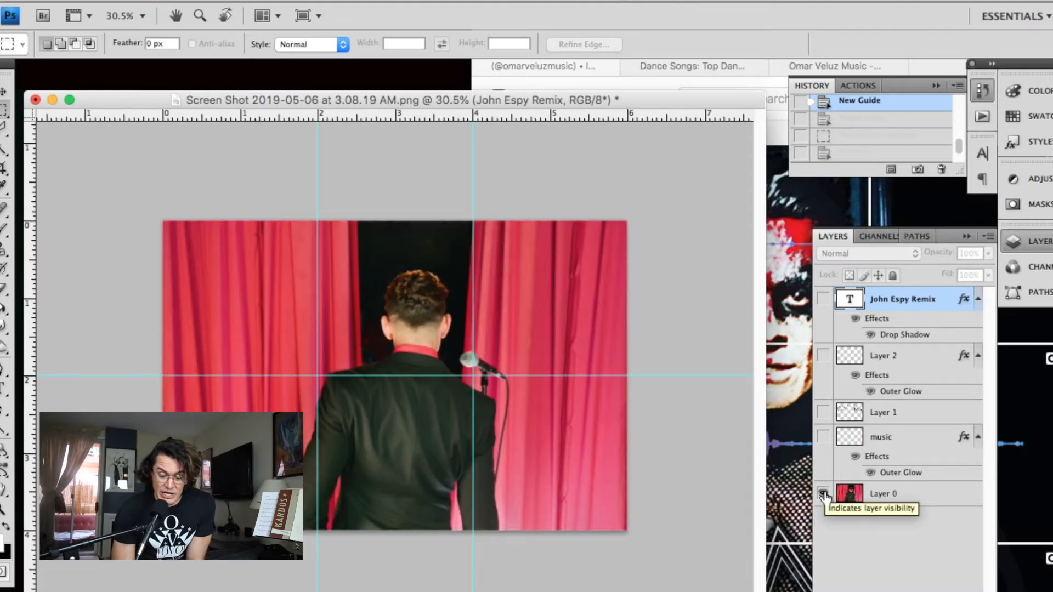
{"action": "left_click", "coordinate": [822, 437]}
{"action": "left_click", "coordinate": [823, 416]}
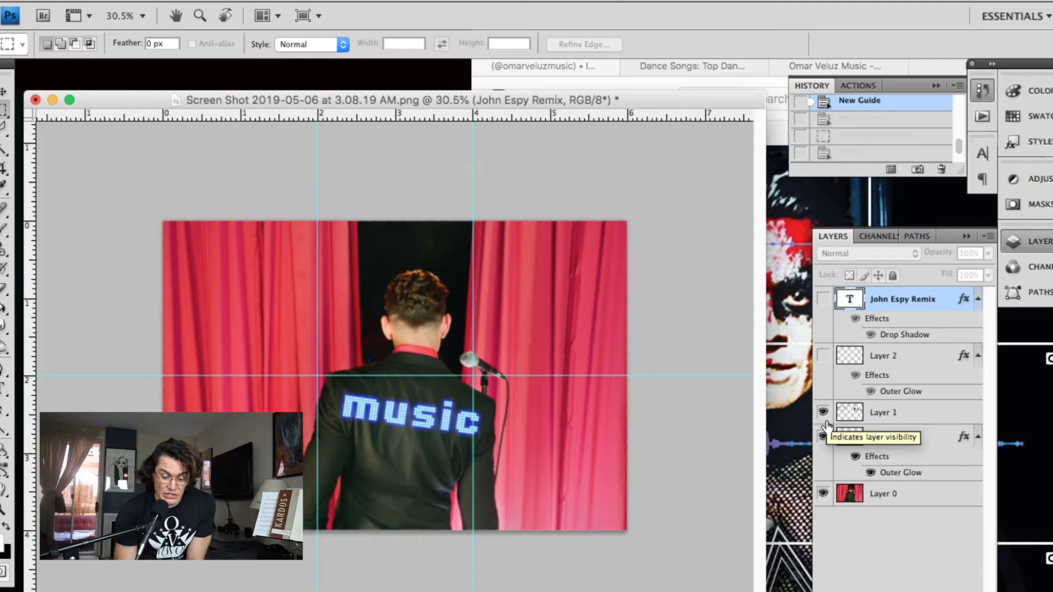
{"action": "left_click", "coordinate": [823, 355]}
{"action": "left_click", "coordinate": [823, 299]}
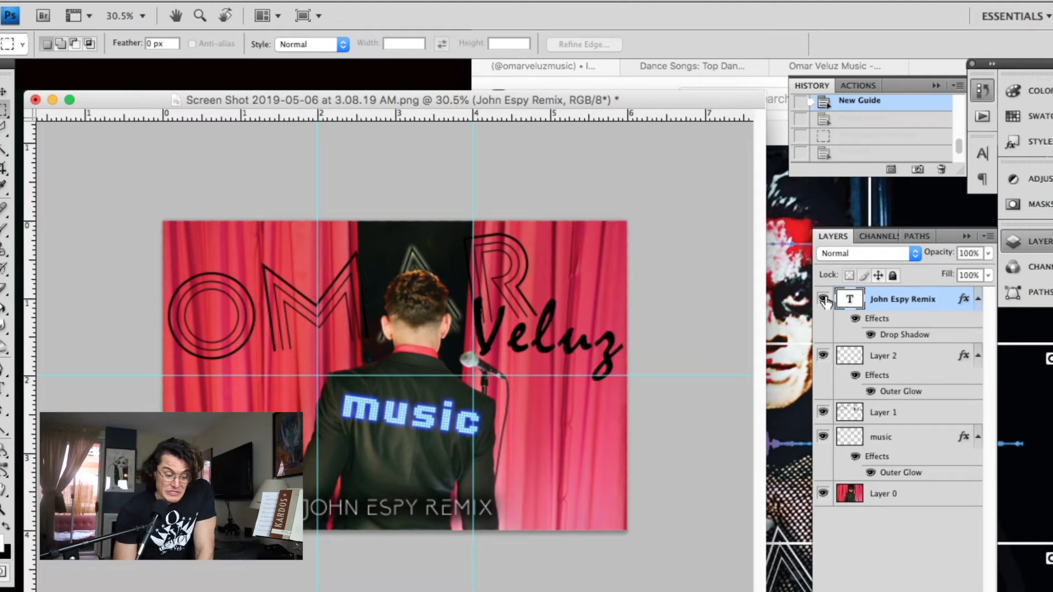
- Add a "Send Me An Angel" text line in Cebo (OT1) Light near the artwork's lower edge, above the remix credit
{"action": "left_click", "coordinate": [3, 389]}
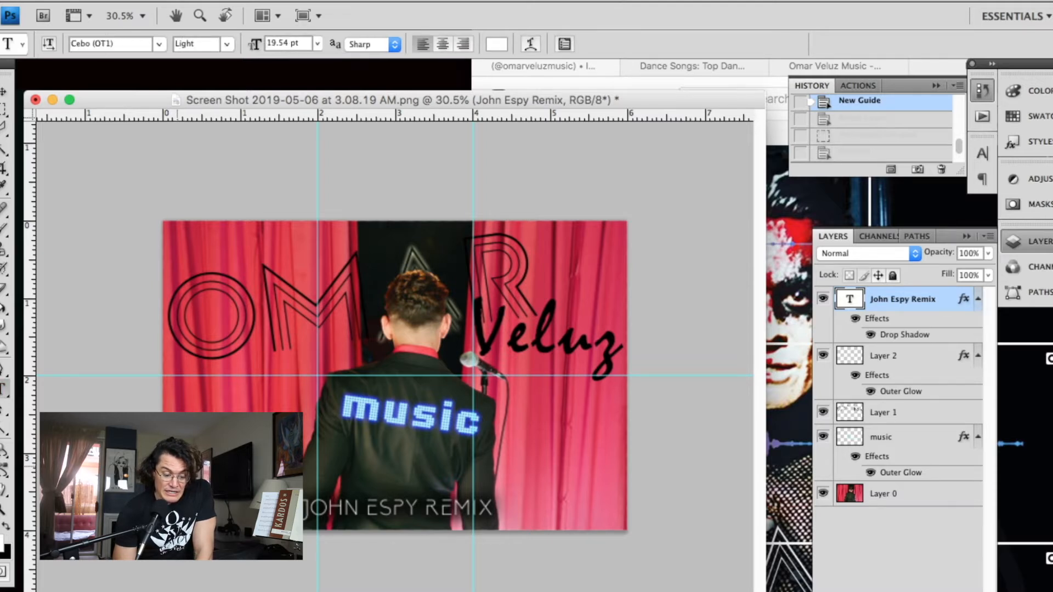
{"action": "left_click", "coordinate": [177, 467]}
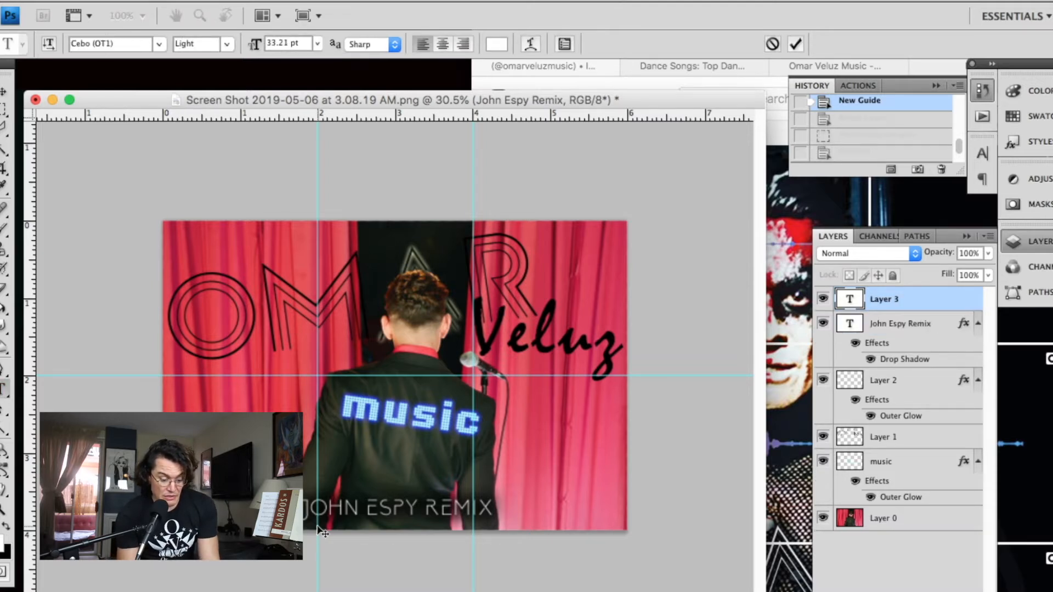
{"action": "type", "text": "ME AN ANGEL"}
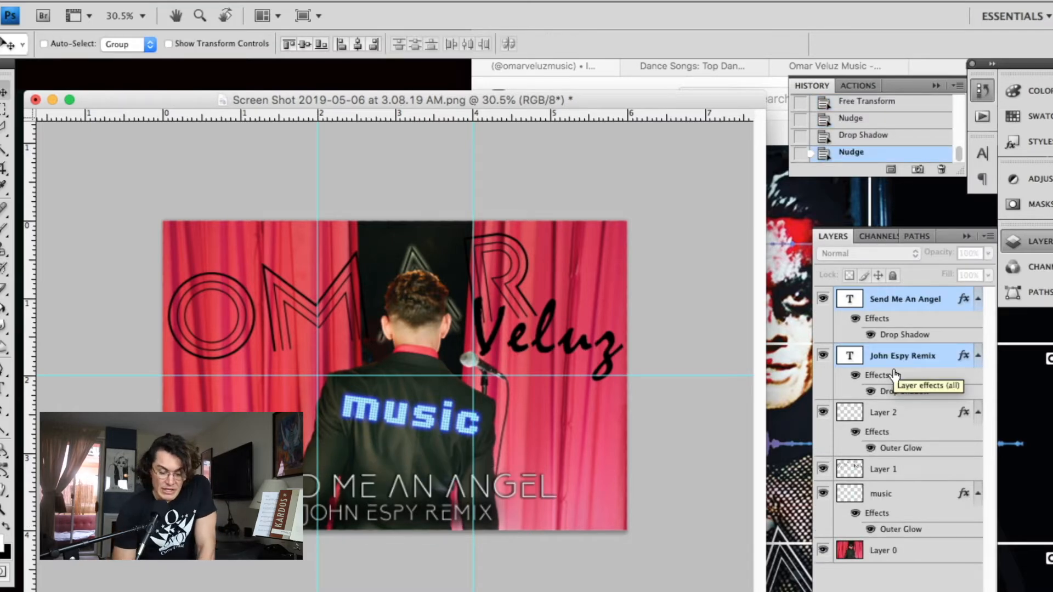
- Merge all the artwork's layers, from the Send Me An Angel text down to Layer 0, into a single layer
{"action": "left_click", "coordinate": [895, 375]}
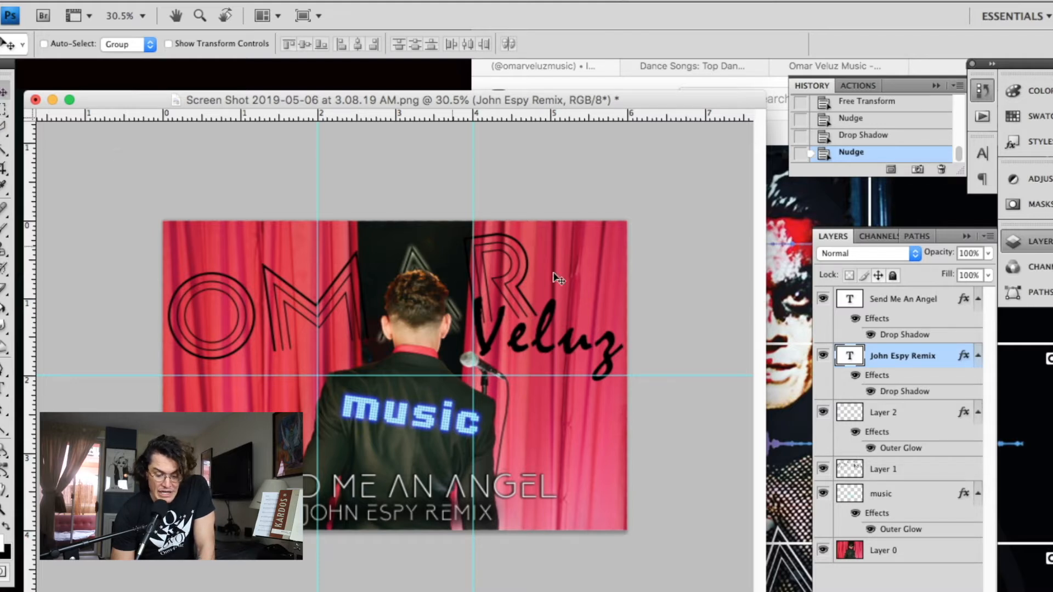
{"action": "left_click", "coordinate": [886, 302]}
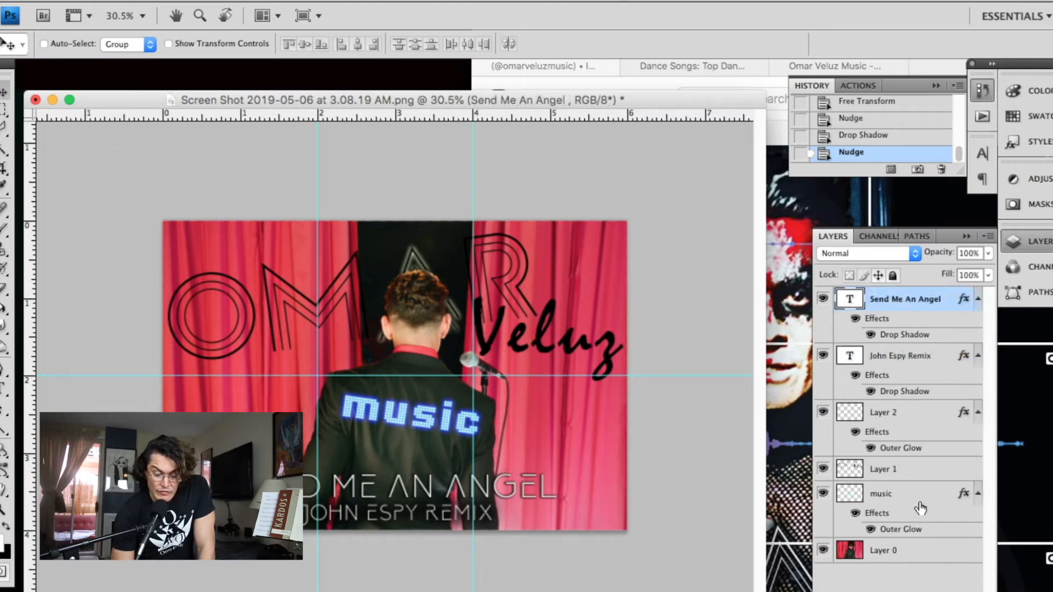
{"action": "left_click", "coordinate": [913, 552], "text": "shift"}
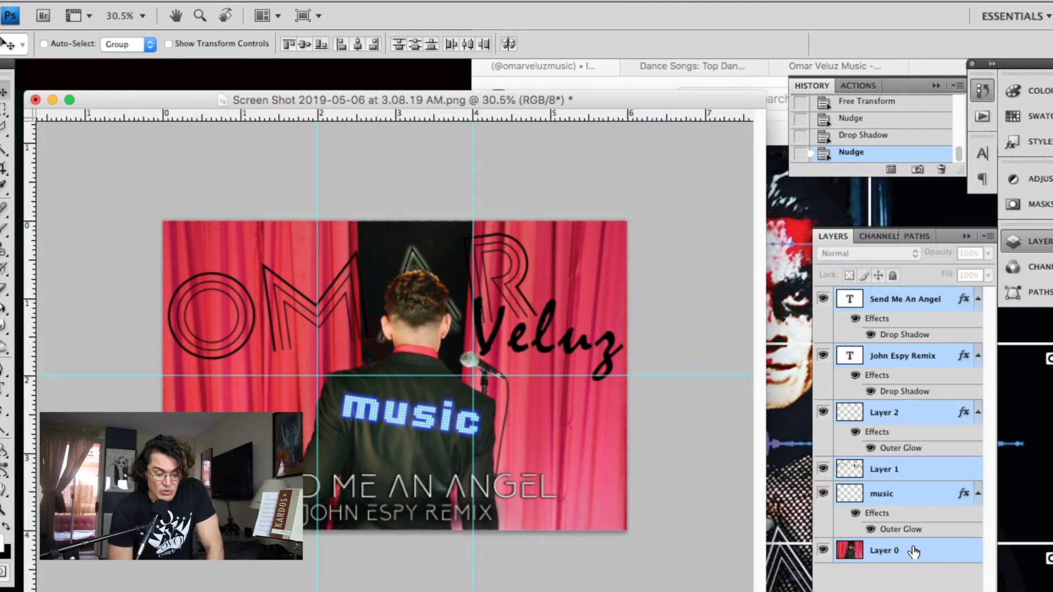
{"action": "left_click", "coordinate": [931, 310]}
{"action": "key", "text": "super+t"}
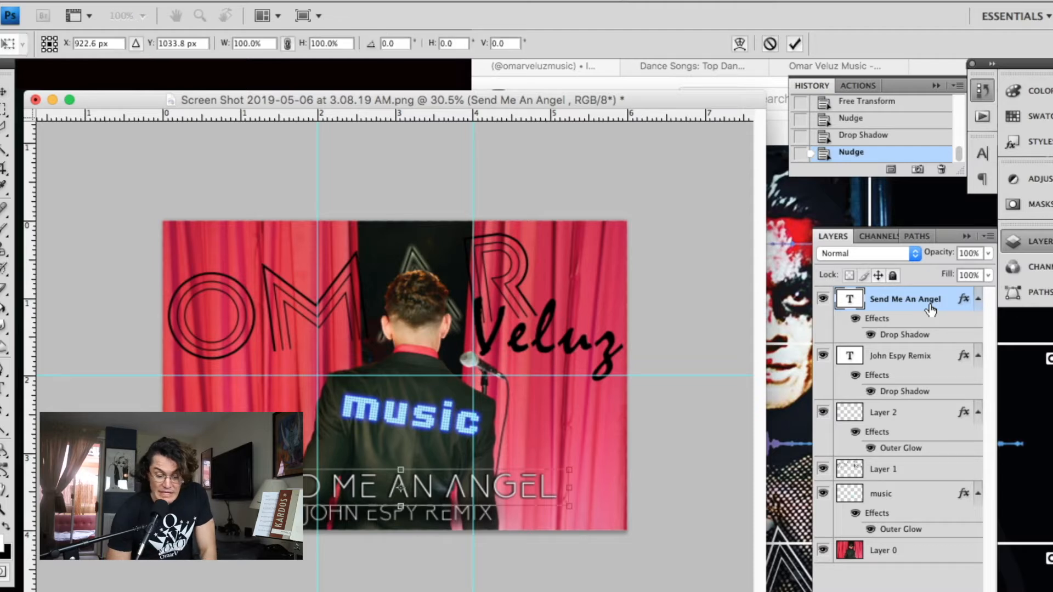
{"action": "key", "text": "Escape"}
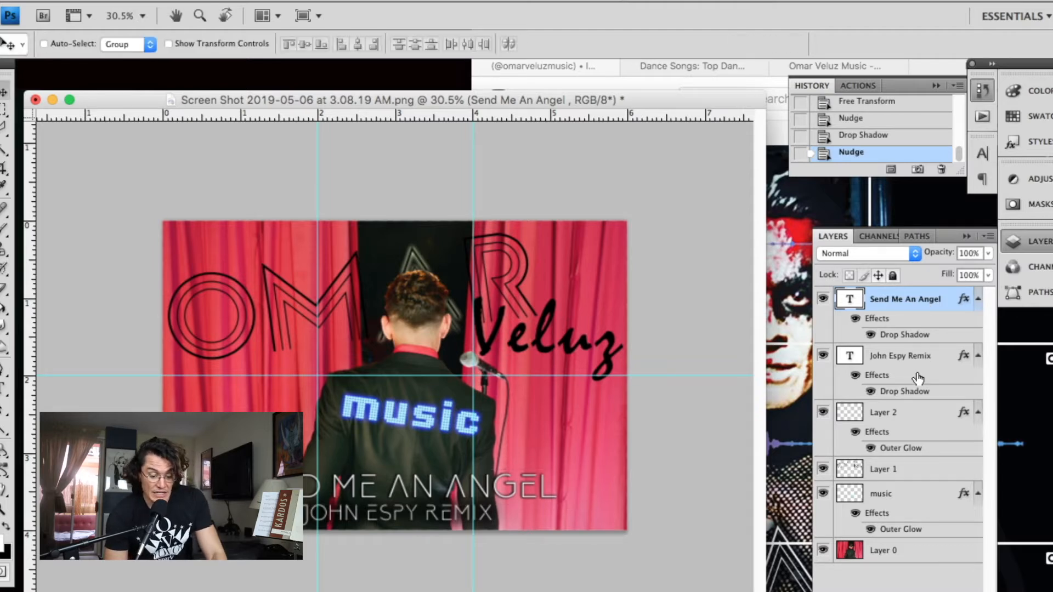
{"action": "left_click", "coordinate": [902, 548], "text": "shift"}
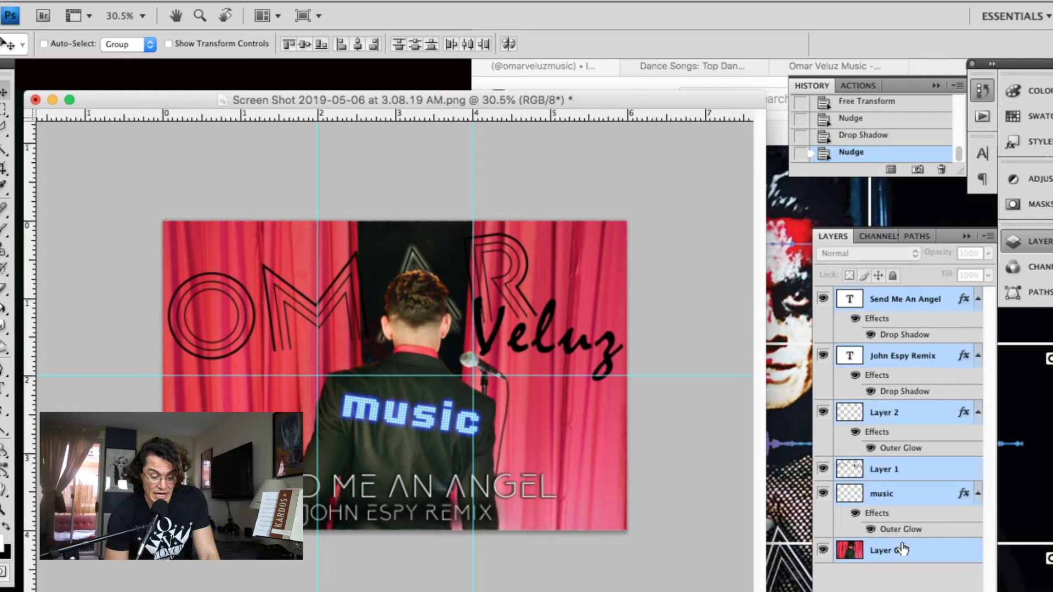
{"action": "key", "text": "super+e"}
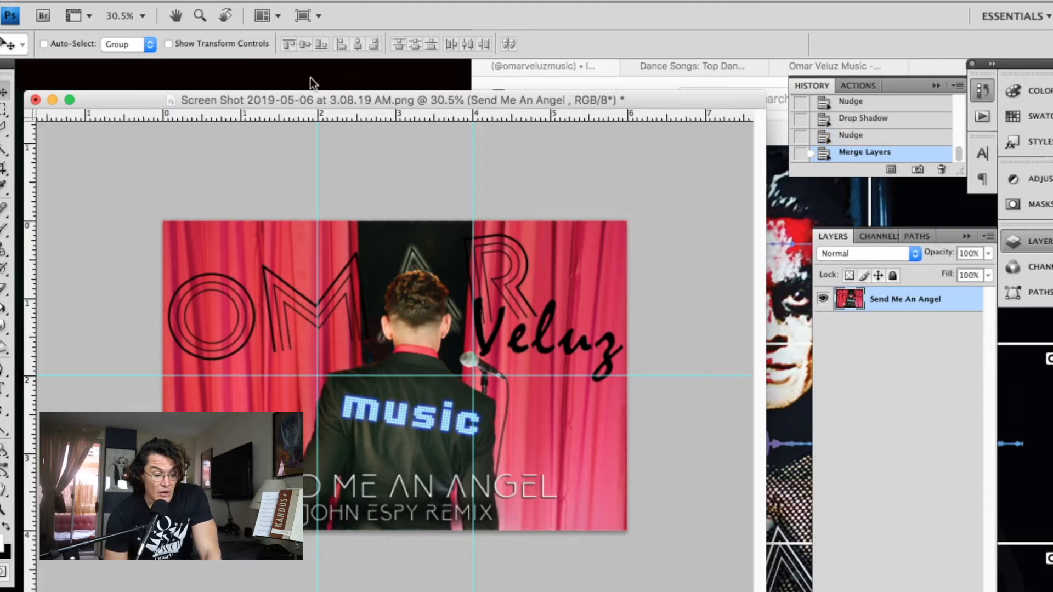
- Copy the artwork's upper-left guide square with the Rectangular Marquee and paste it into a new 601 by 600 pixel document at 300 pixels/inch
{"action": "left_click", "coordinate": [4, 108]}
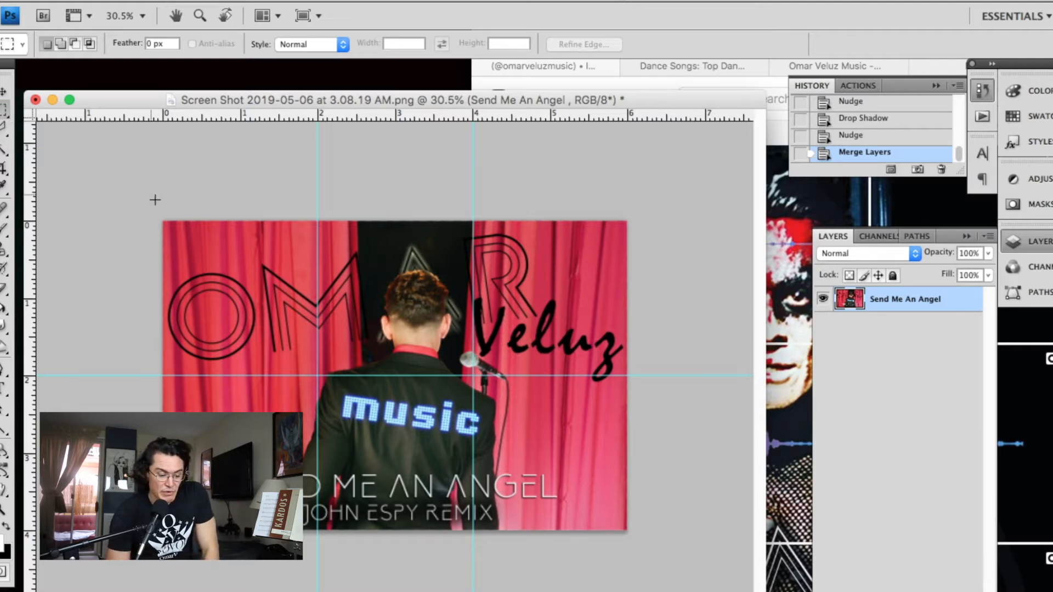
{"action": "left_click_drag", "start_coordinate": [157, 216], "coordinate": [319, 376]}
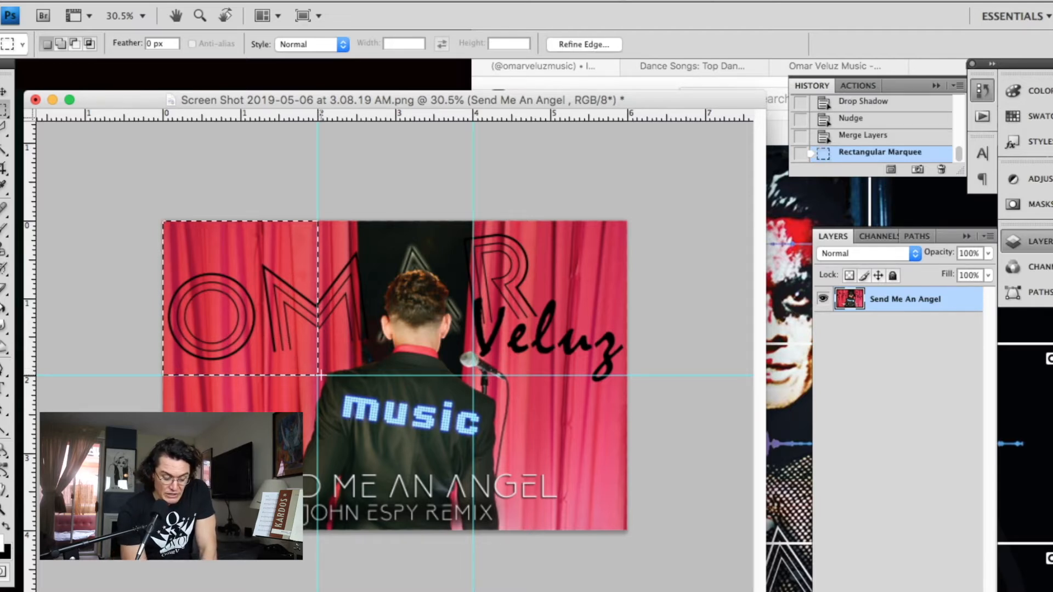
{"action": "key", "text": "ctrl+n"}
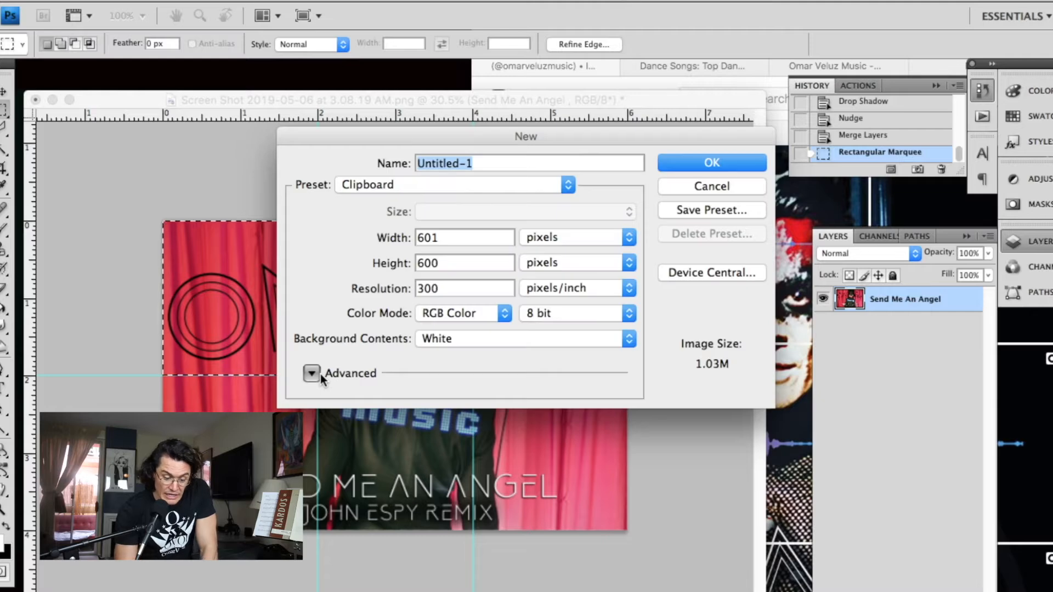
{"action": "key", "text": "Return"}
{"action": "key", "text": "ctrl+v"}
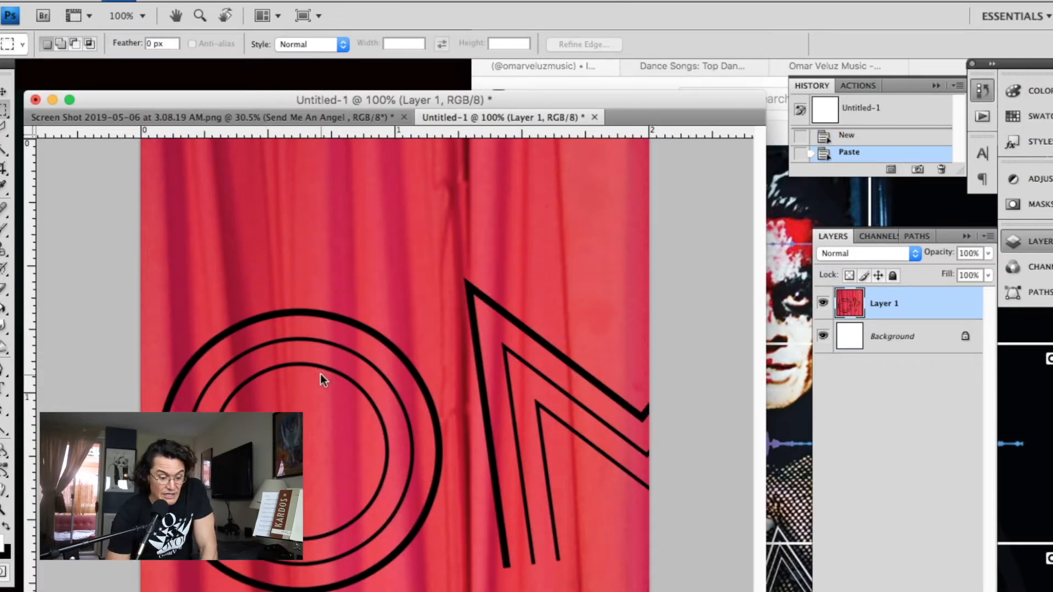
- Start saving the pasted square and create a Desktop folder named "SMAA J Espy InstG Video" as its destination
{"action": "key", "text": "ctrl+s"}
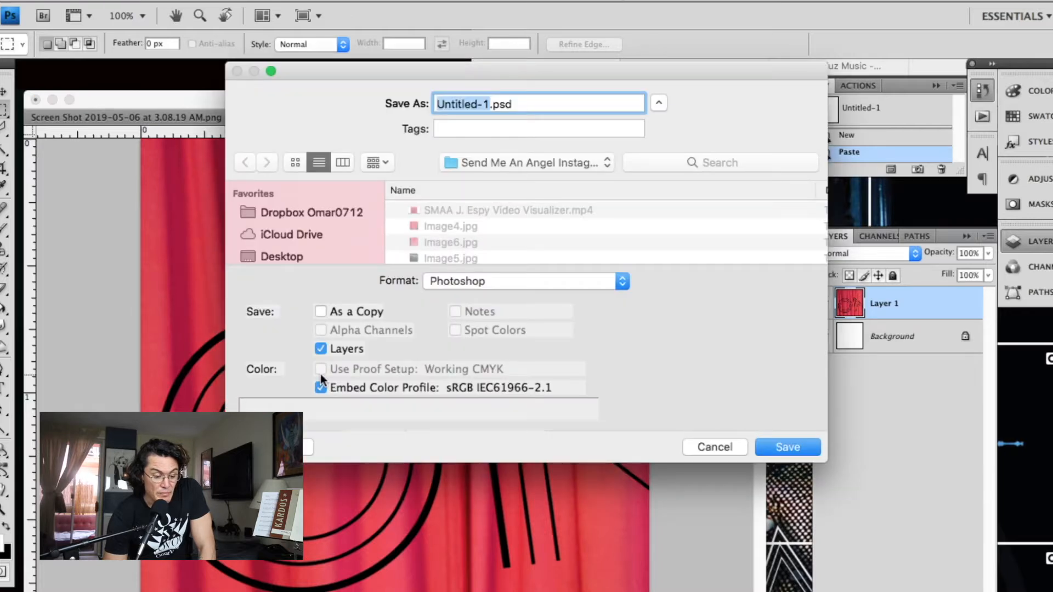
{"action": "left_click", "coordinate": [325, 241]}
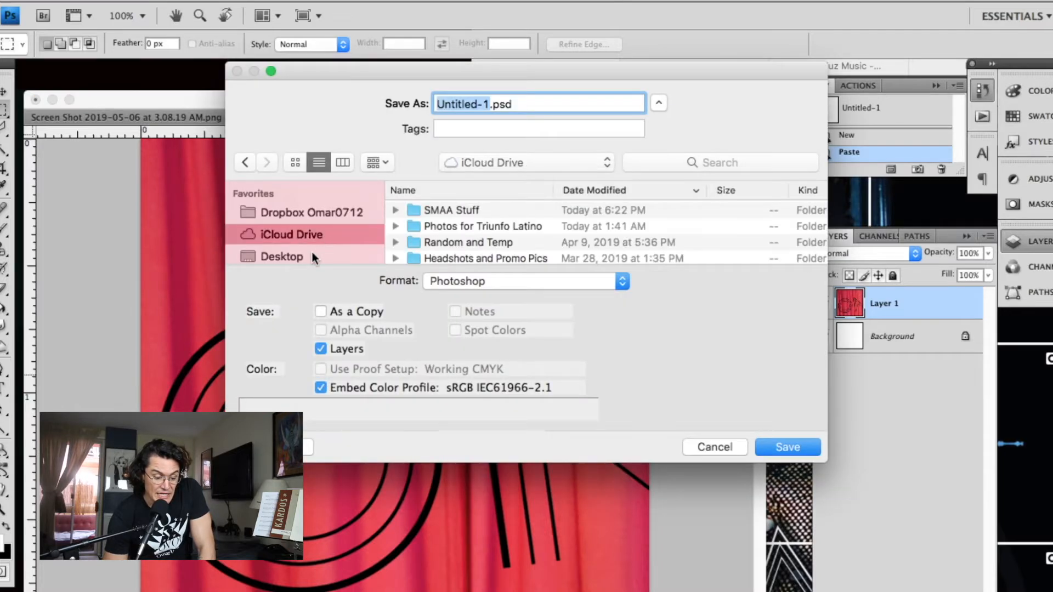
{"action": "left_click", "coordinate": [312, 254]}
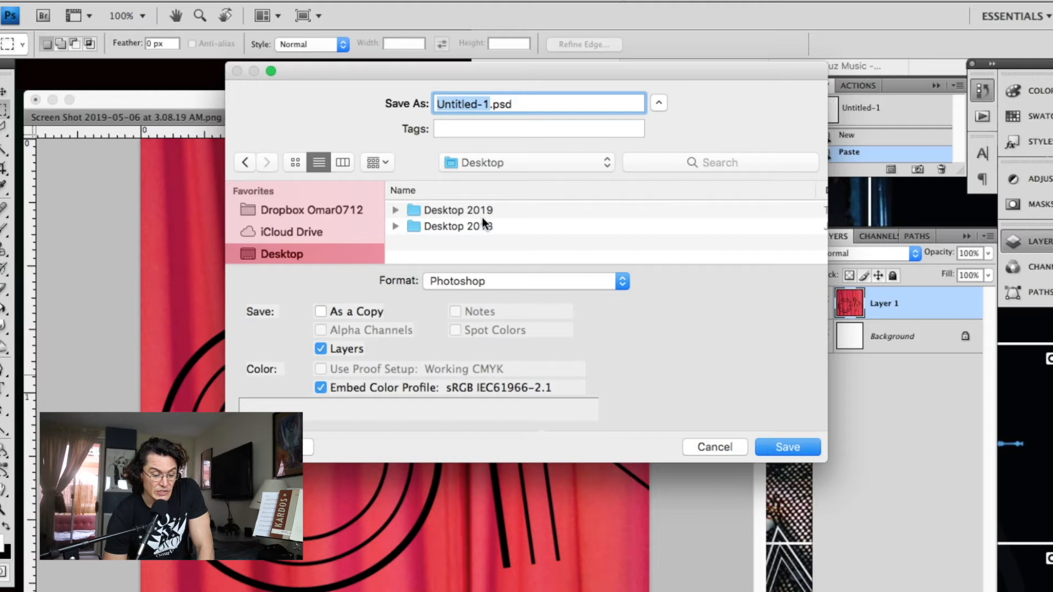
{"action": "left_click", "coordinate": [308, 447]}
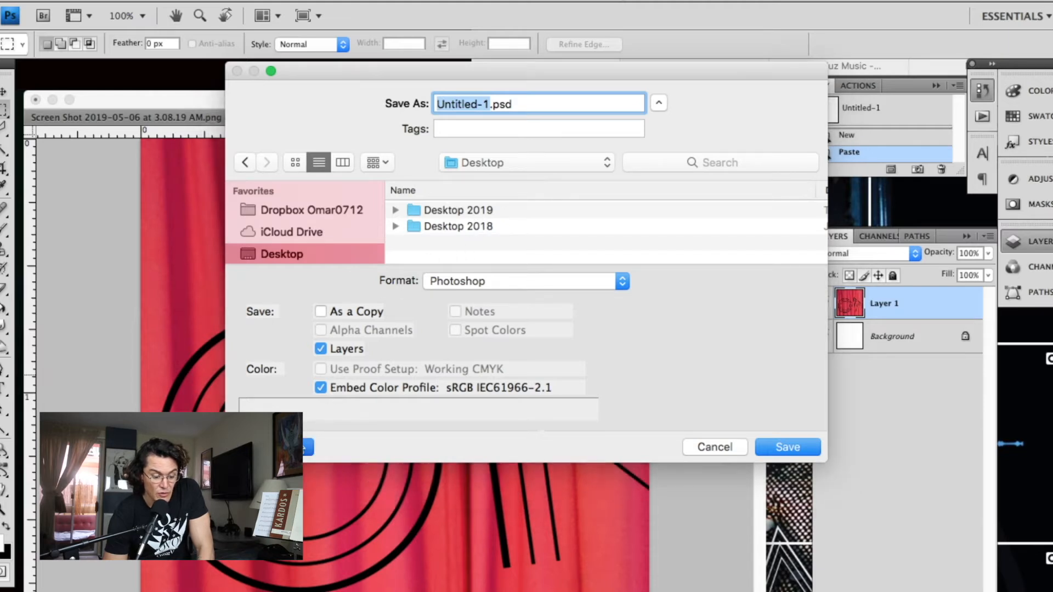
{"action": "type", "text": "SM"}
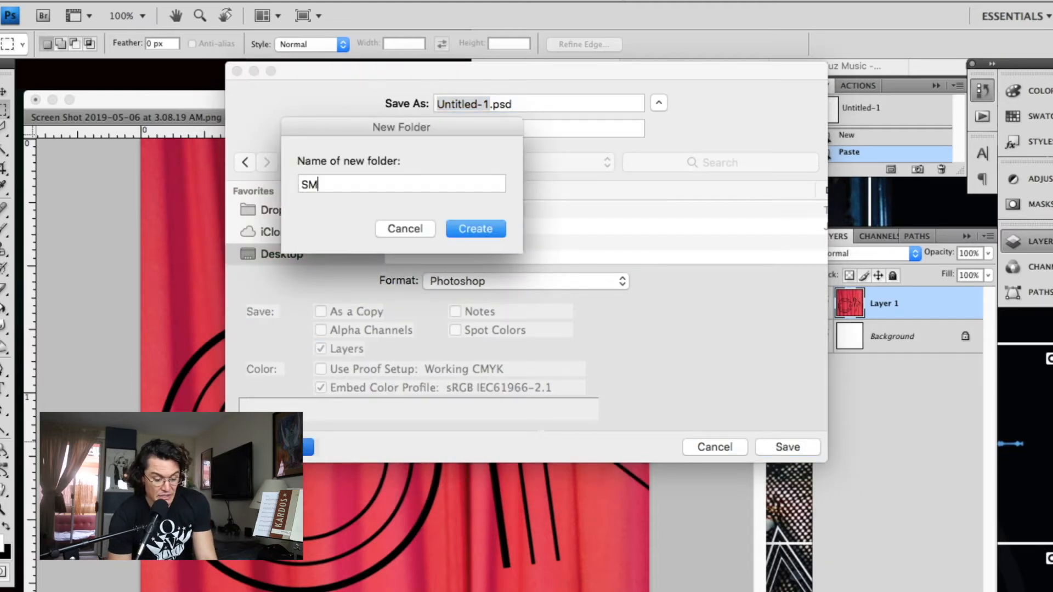
{"action": "type", "text": "AA J Espy"}
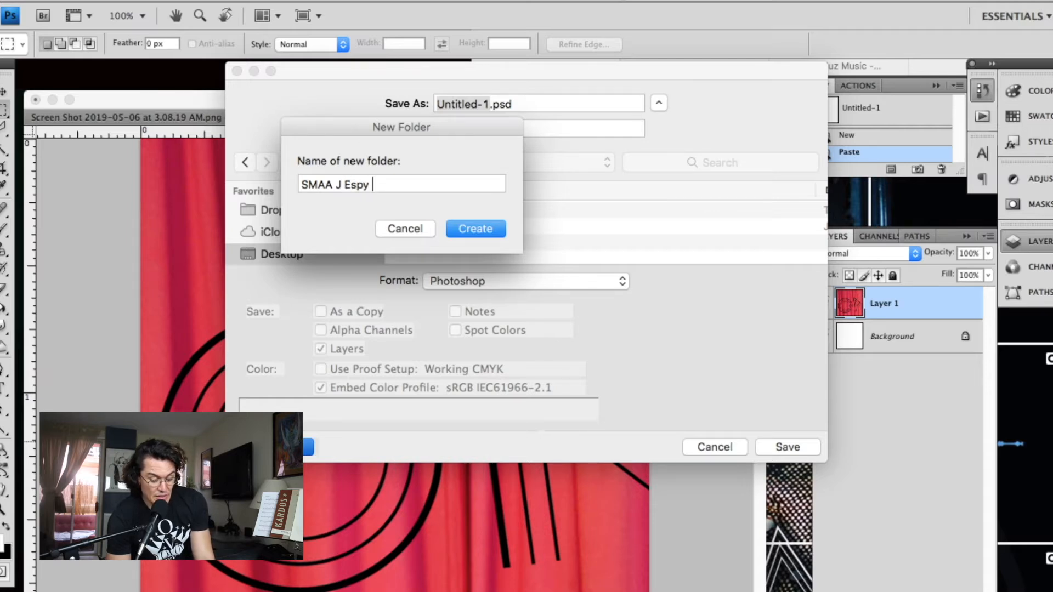
{"action": "type", "text": " Insta"}
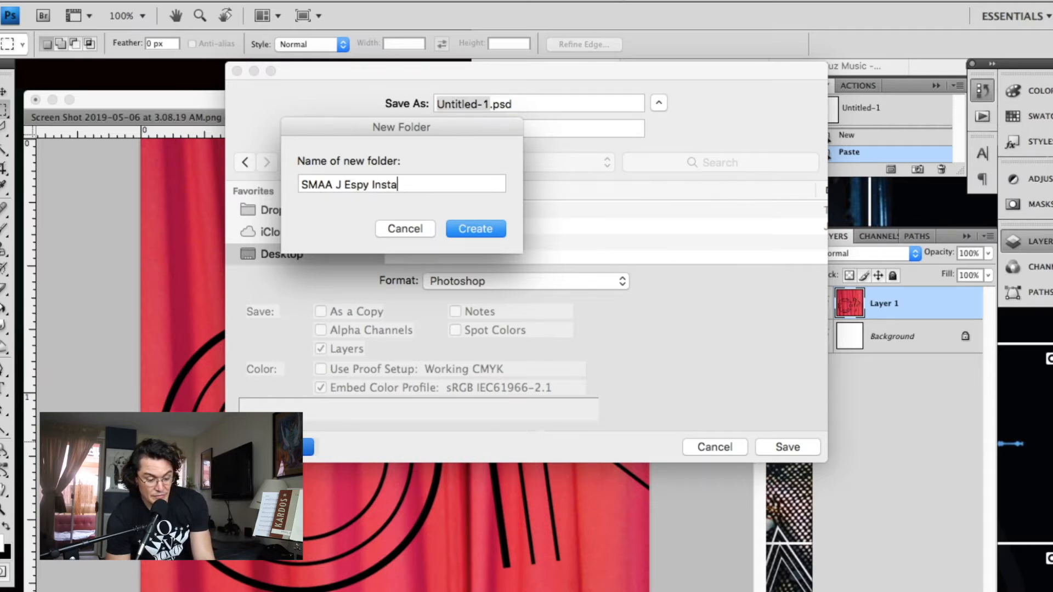
{"action": "key", "text": "BackSpace"}
{"action": "type", "text": "G Video"}
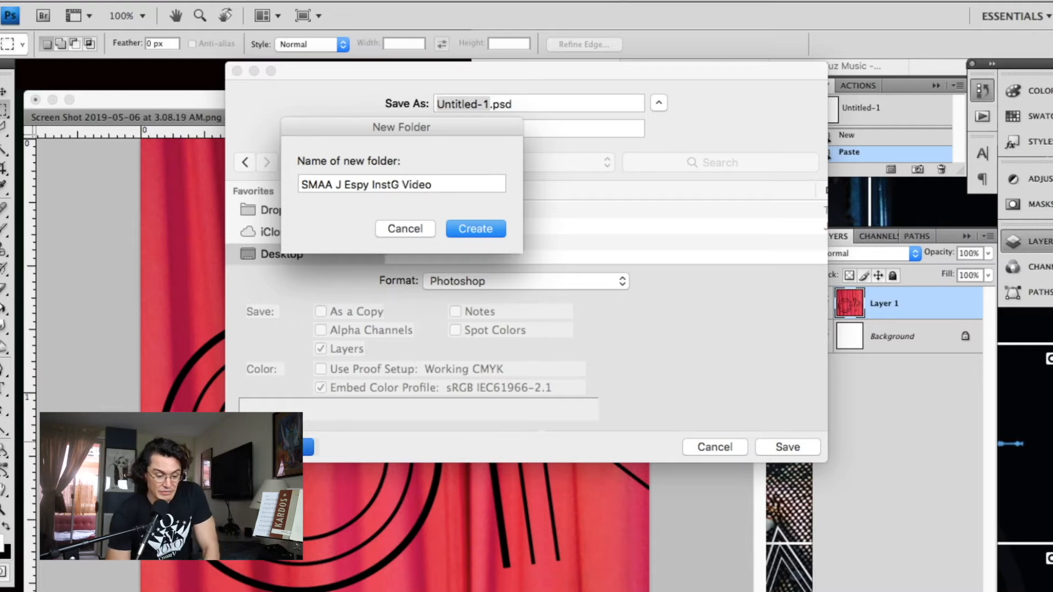
{"action": "left_click", "coordinate": [482, 234]}
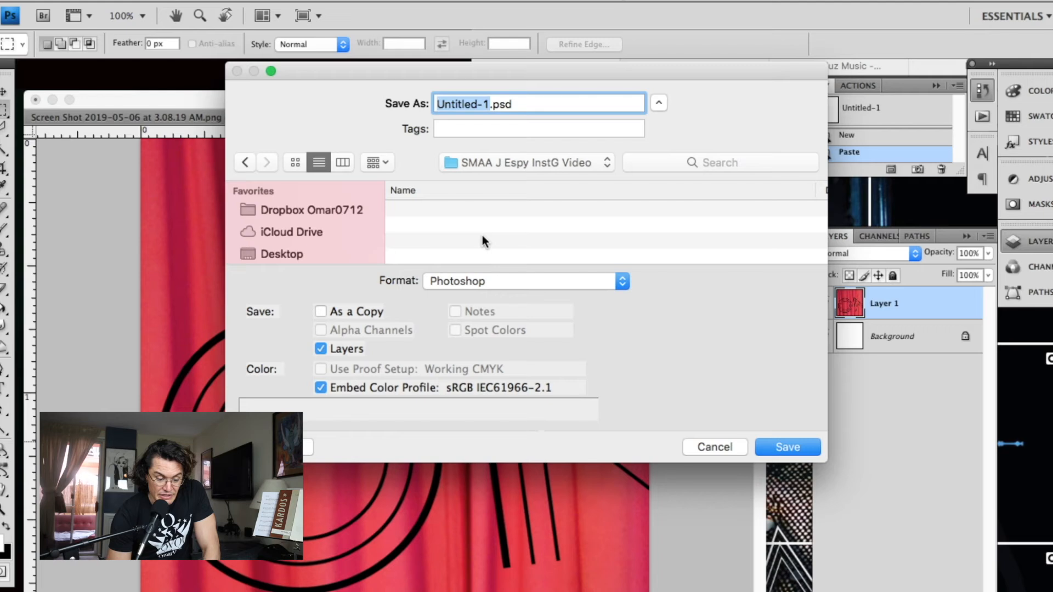
- Save the square in JPEG format as image1.jpg, with maximum quality 12 and the Progressive format option
{"action": "left_click", "coordinate": [537, 281]}
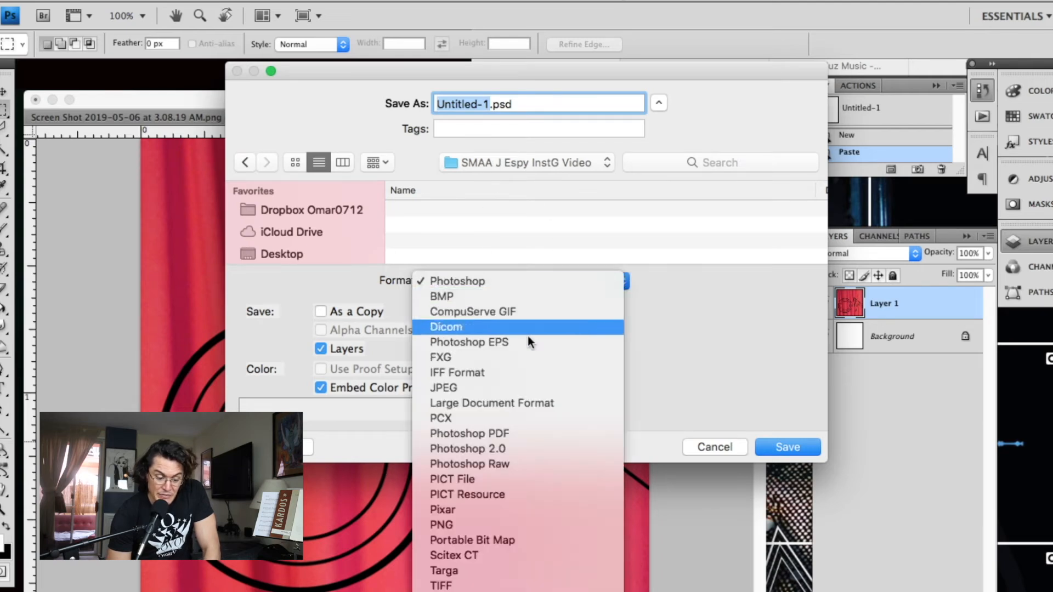
{"action": "left_click", "coordinate": [510, 387]}
{"action": "type", "text": "image1.jpg"}
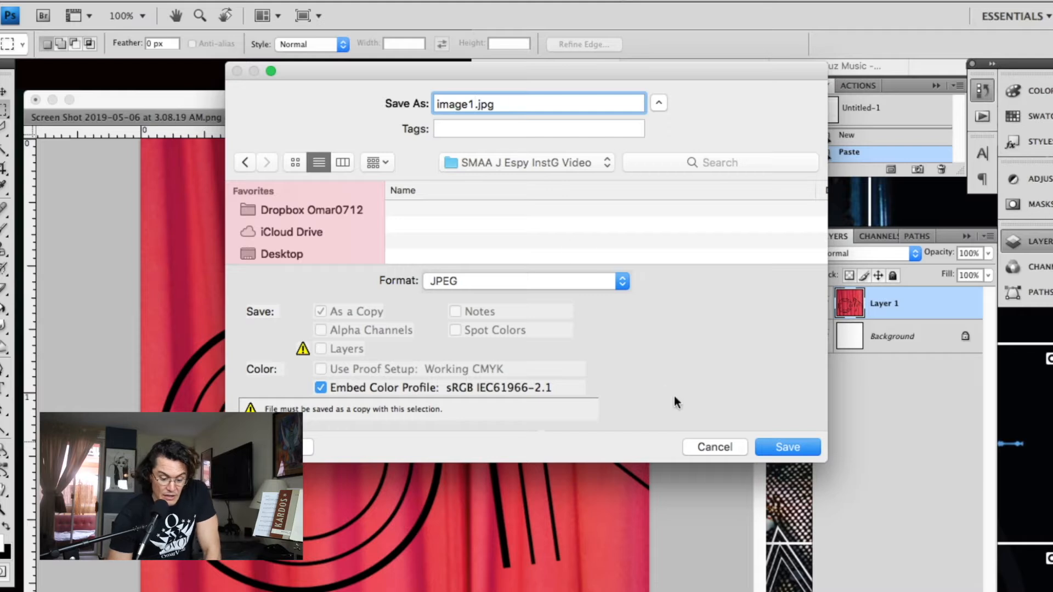
{"action": "left_click", "coordinate": [779, 445]}
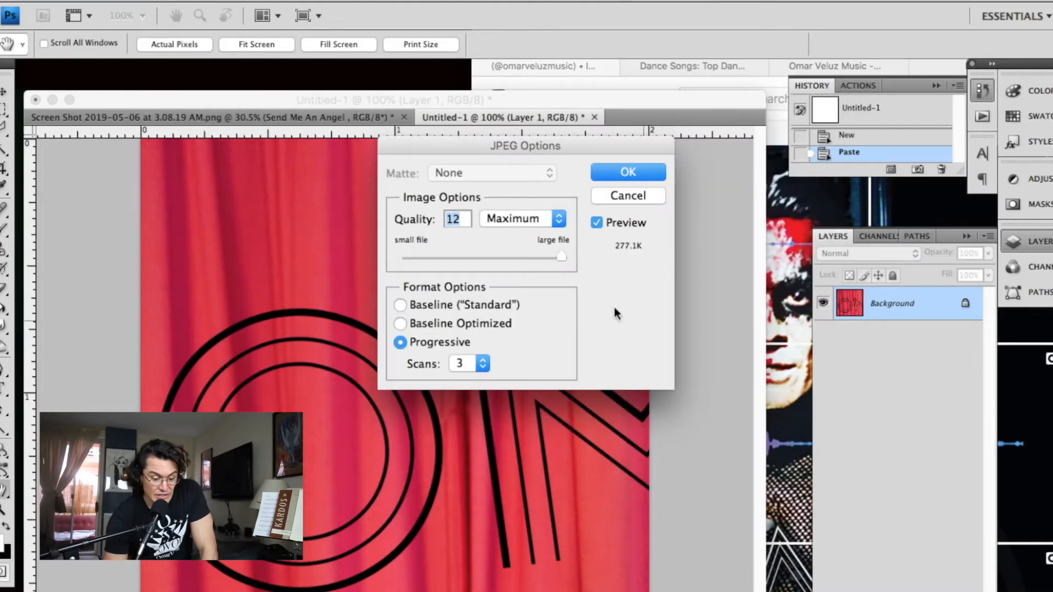
{"action": "left_click", "coordinate": [641, 173]}
- Return to the full artwork and marquee-select its upper-middle guide square
{"action": "left_click", "coordinate": [368, 118]}
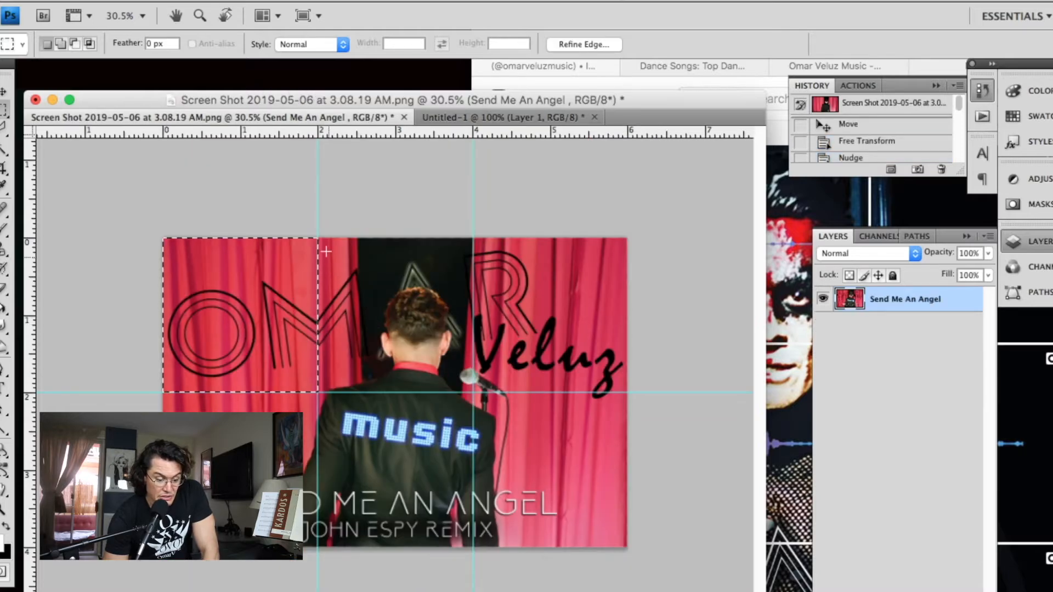
{"action": "left_click_drag", "start_coordinate": [318, 238], "coordinate": [555, 410]}
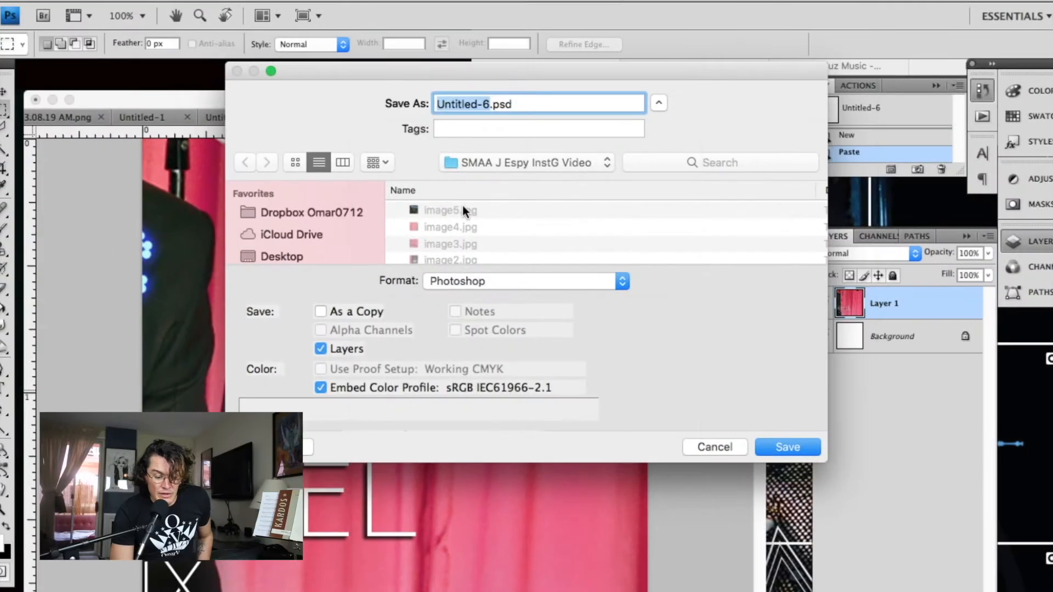
- Save the lower-right square from Untitled-6 in JPEG format as image6.jpg in the same folder, at maximum quality 12
{"action": "left_click", "coordinate": [463, 211]}
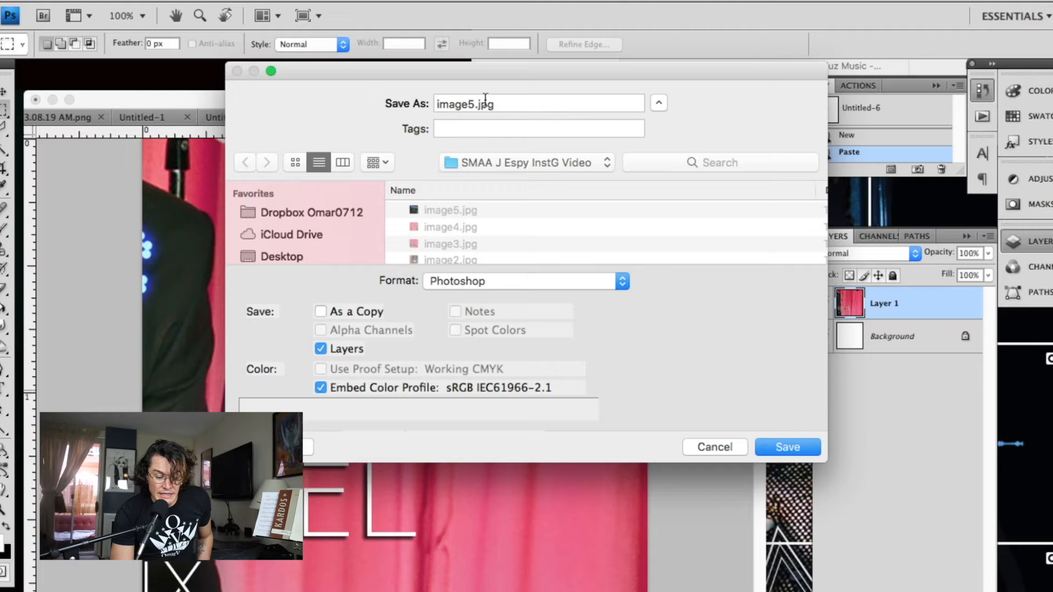
{"action": "left_click", "coordinate": [475, 103]}
{"action": "key", "text": "BackSpace"}
{"action": "type", "text": "6"}
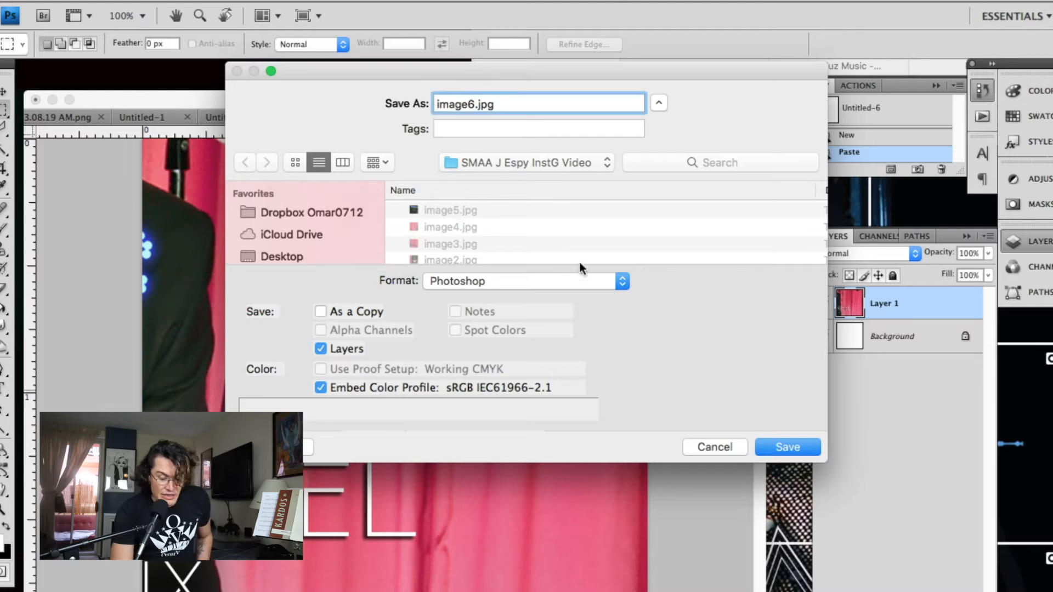
{"action": "left_click", "coordinate": [584, 281]}
{"action": "left_click", "coordinate": [475, 388]}
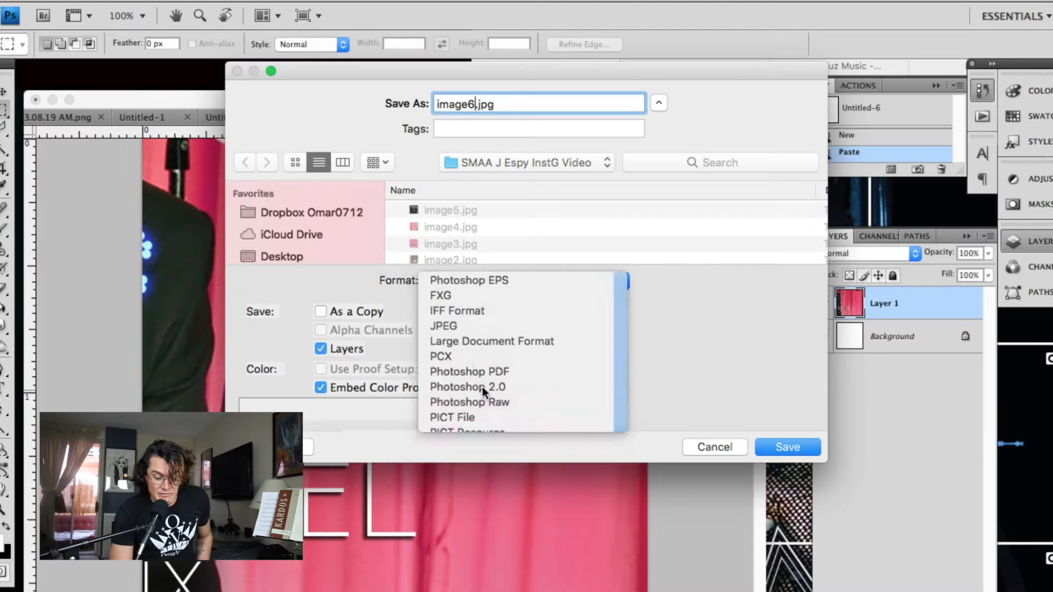
{"action": "left_click", "coordinate": [771, 446]}
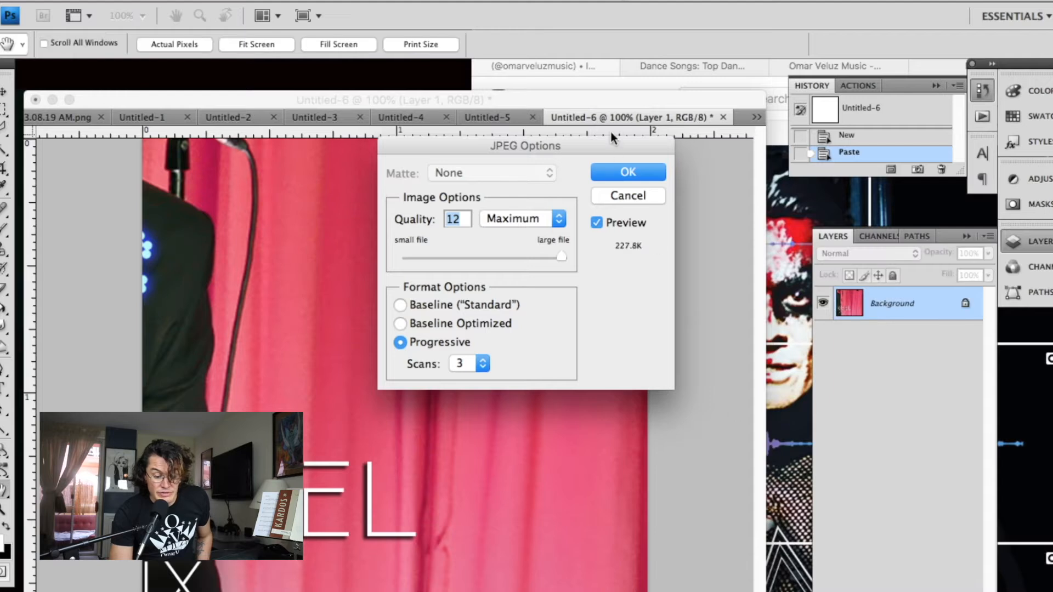
{"action": "left_click", "coordinate": [613, 172]}
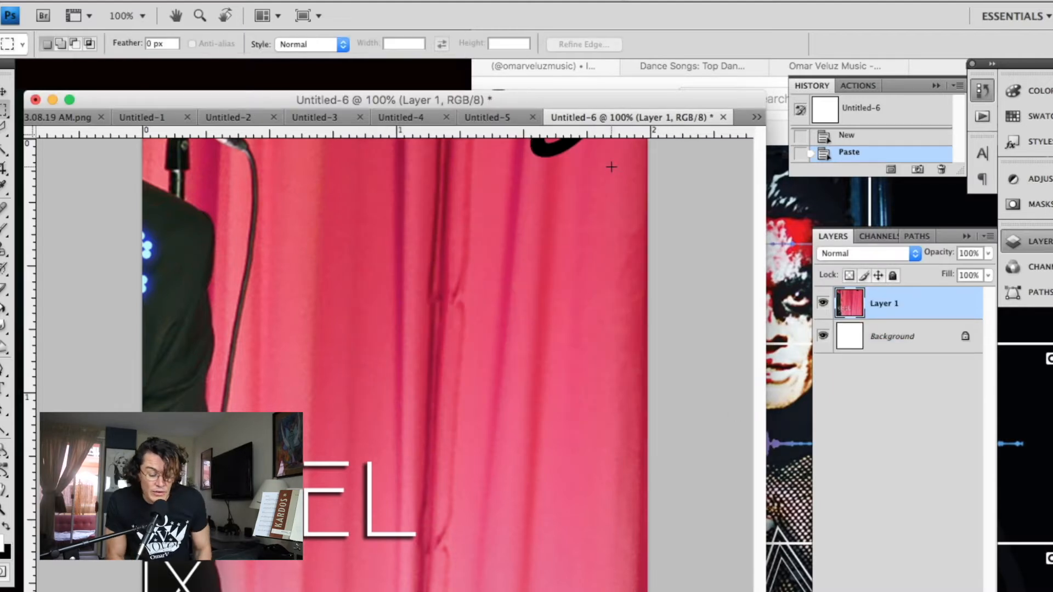
- Minimize the image window and open image1.jpg through image6.jpg together in Preview from the SMAA J Espy InstG Video folder
{"action": "left_click", "coordinate": [53, 100]}
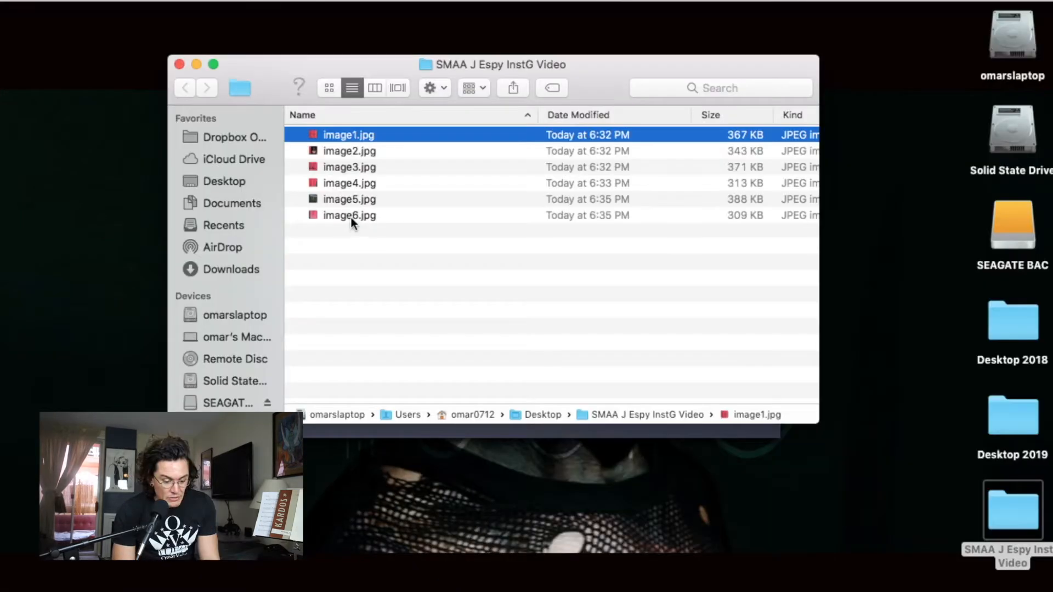
{"action": "left_click", "coordinate": [350, 215], "text": "shift"}
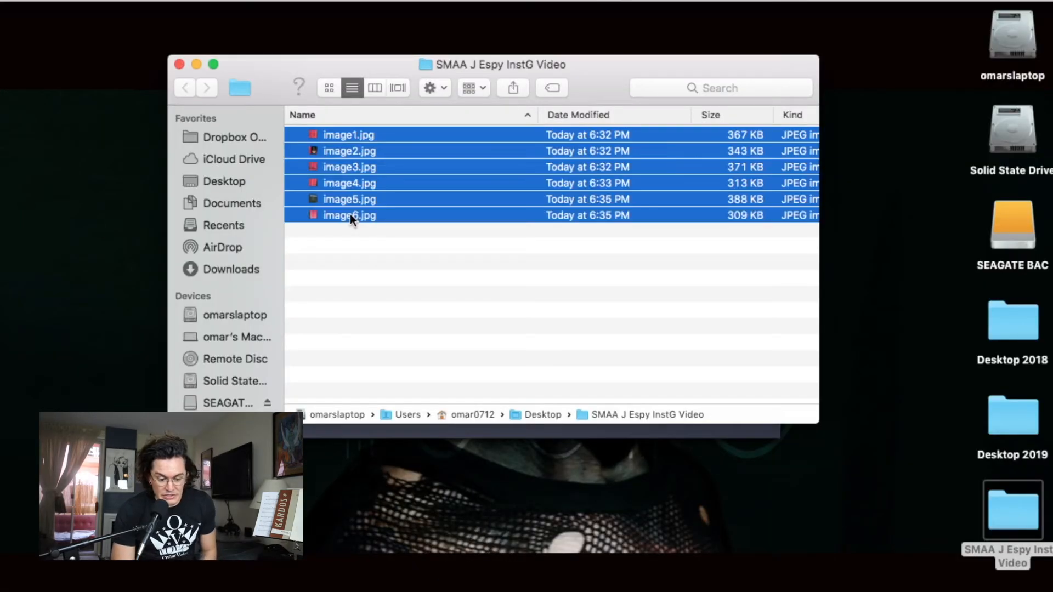
{"action": "double_click", "coordinate": [350, 215]}
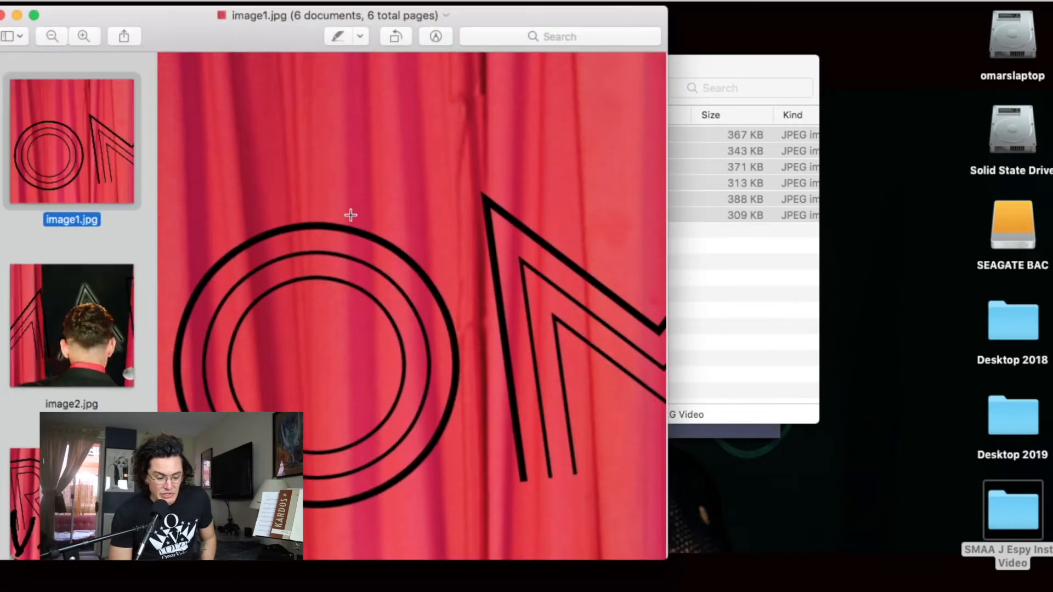
- Look through all six square images in order and back to the first, and close the Preview and folder windows
{"action": "key", "text": "Down"}
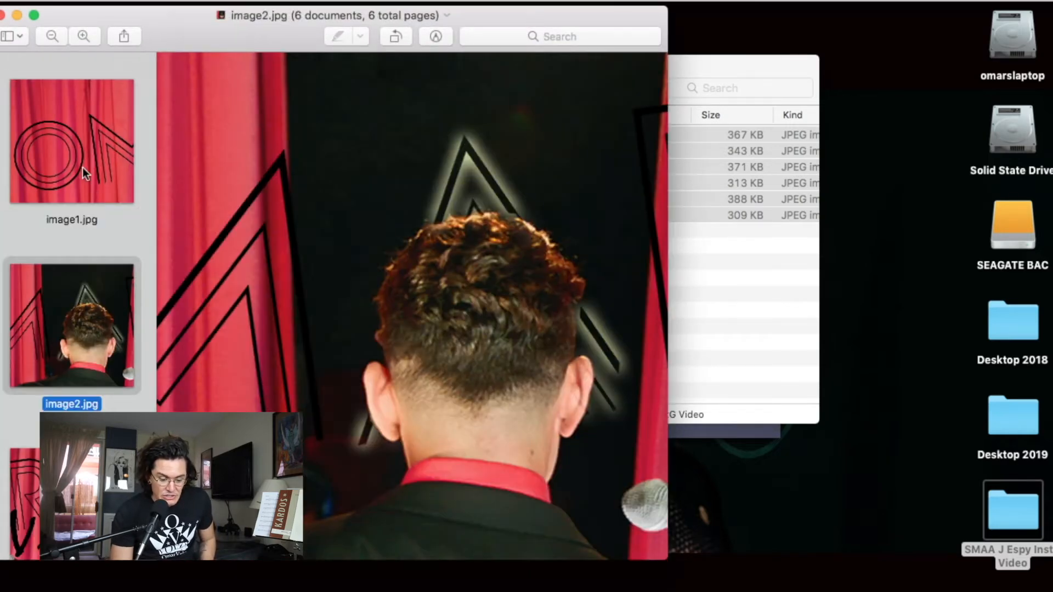
{"action": "key", "text": "Down"}
{"action": "key", "text": "Down"}
{"action": "key", "text": "Down"}
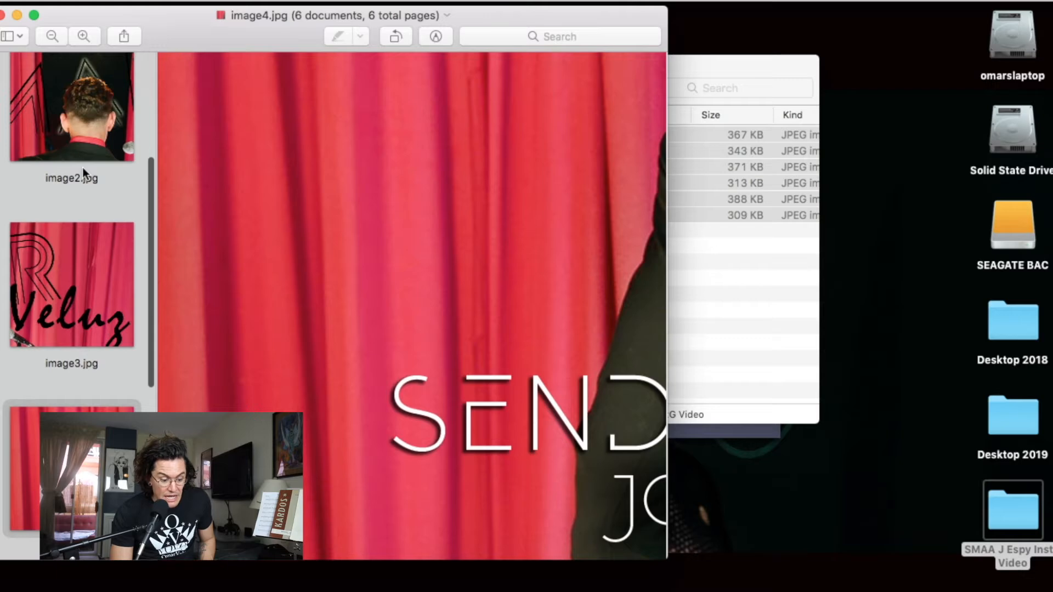
{"action": "key", "text": "Down"}
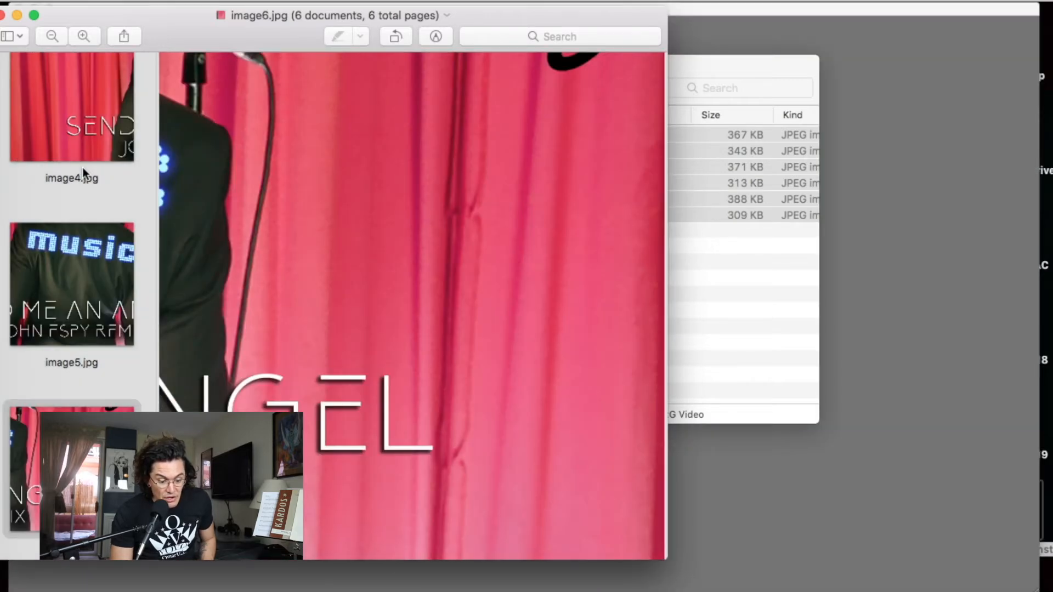
{"action": "key", "text": "Up"}
{"action": "key", "text": "Up"}
{"action": "key", "text": "Up"}
{"action": "key", "text": "Up"}
{"action": "key", "text": "Up"}
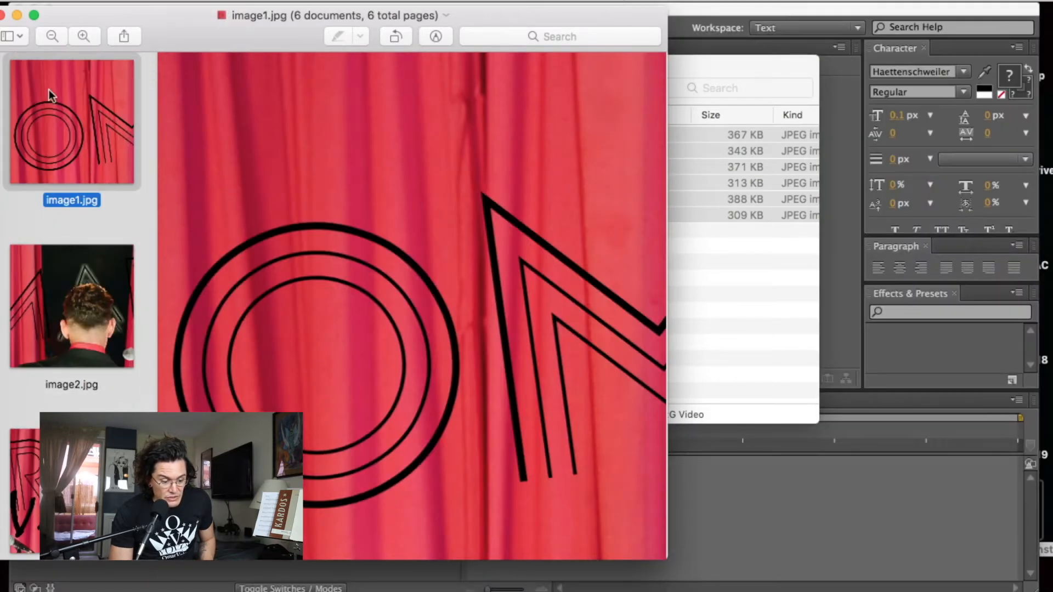
{"action": "left_click", "coordinate": [3, 16]}
{"action": "left_click", "coordinate": [179, 64]}
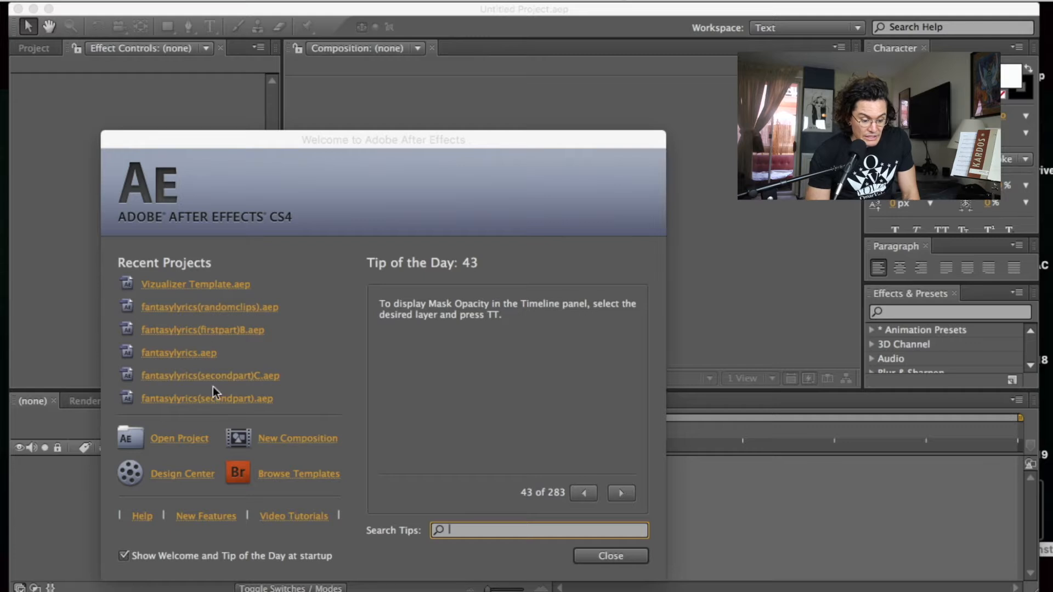
{"action": "left_click", "coordinate": [303, 442]}
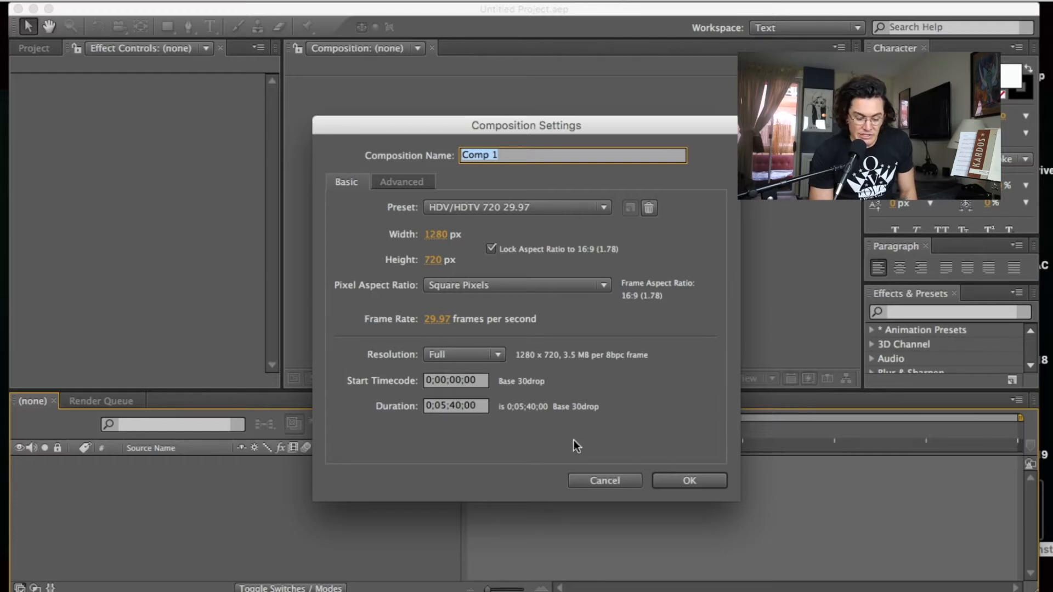
{"action": "left_click", "coordinate": [605, 482]}
{"action": "left_click", "coordinate": [124, 3]}
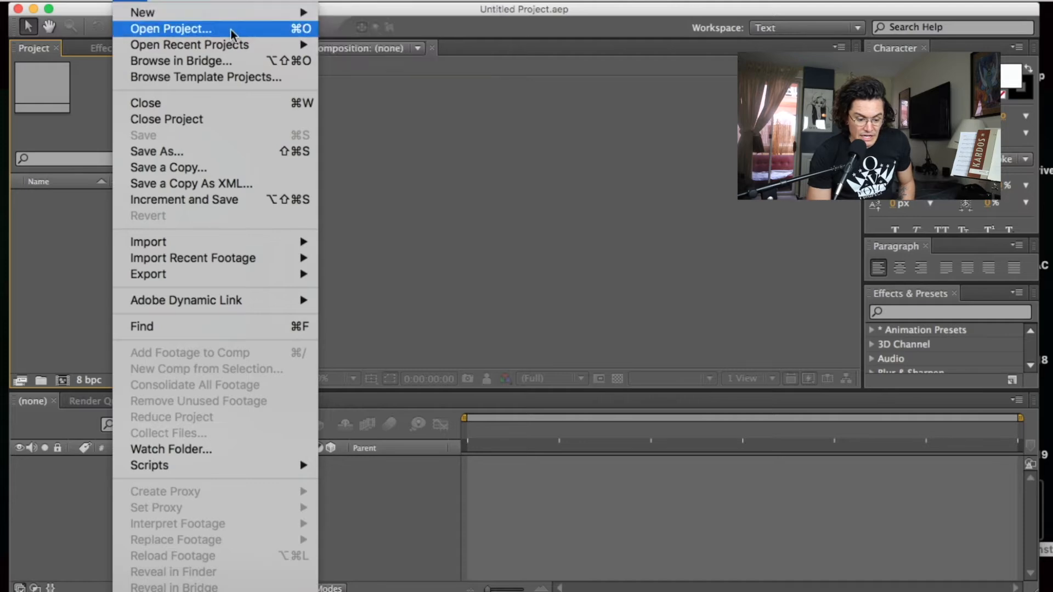
{"action": "left_click", "coordinate": [341, 17]}
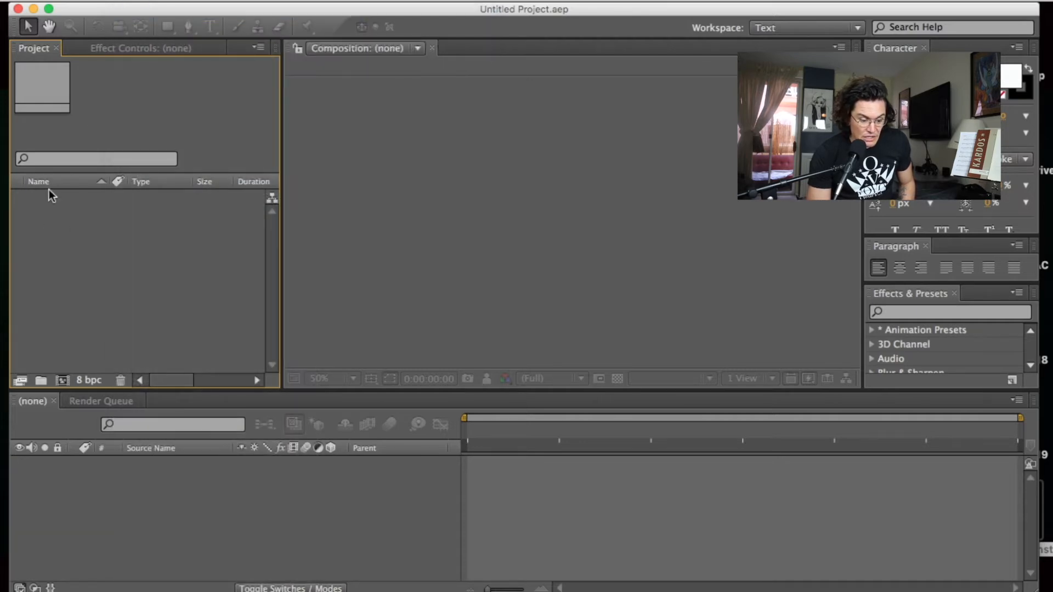
- Import SMAA John Espy Remix.mp3 from the SMAA Final Masters folder into the project as footage
{"action": "left_click", "coordinate": [125, 3]}
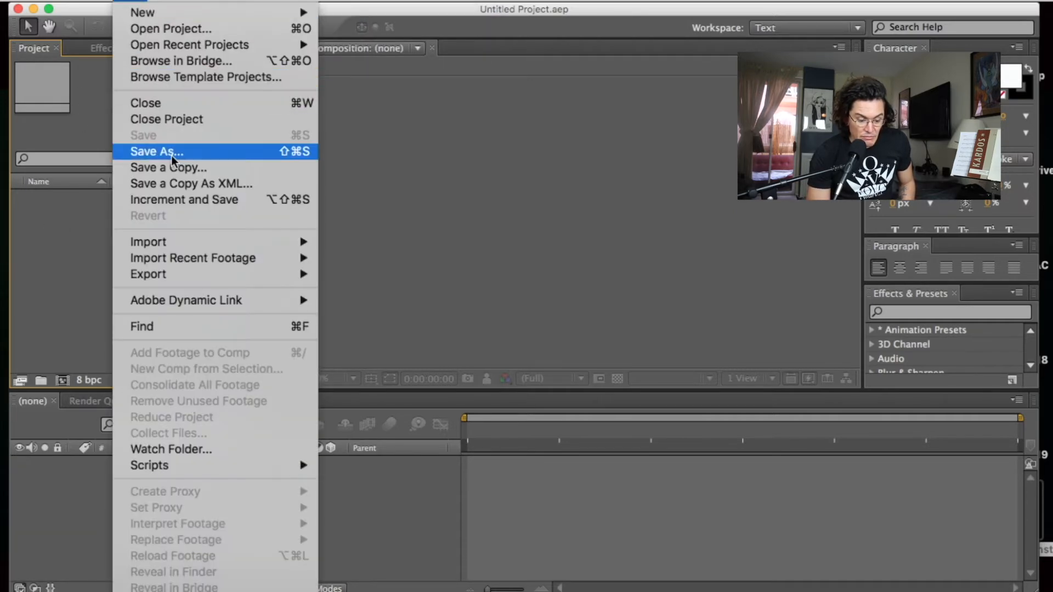
{"action": "mouse_move", "coordinate": [192, 238]}
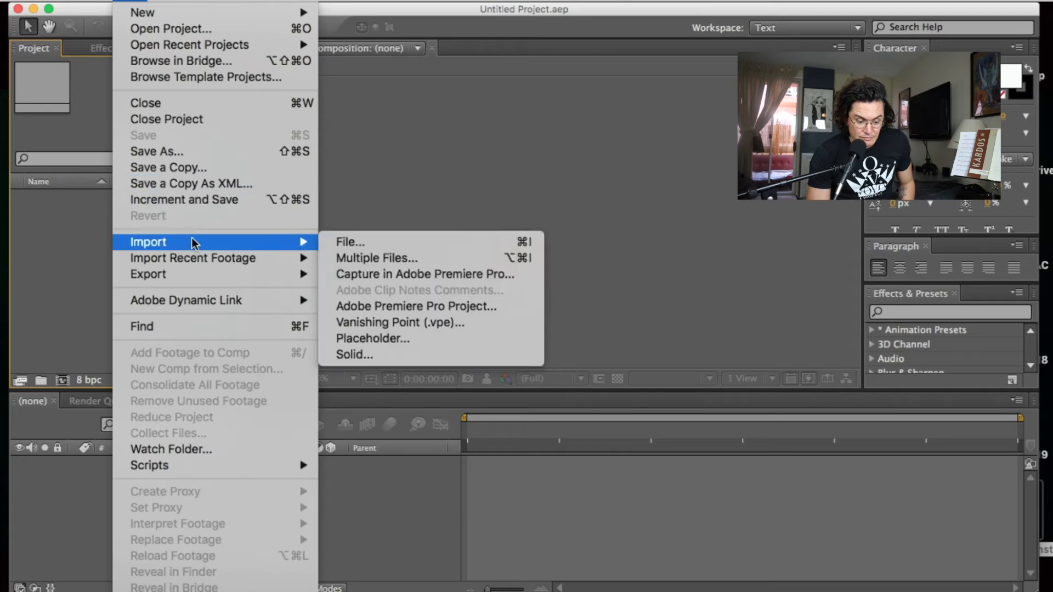
{"action": "left_click", "coordinate": [367, 239]}
{"action": "left_click", "coordinate": [531, 265]}
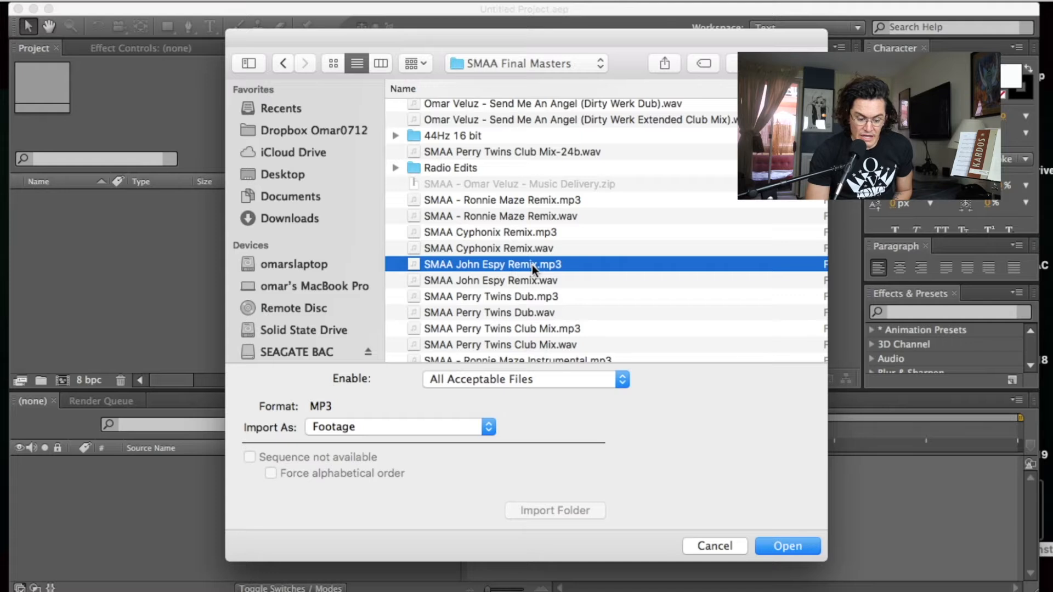
{"action": "left_click", "coordinate": [775, 546]}
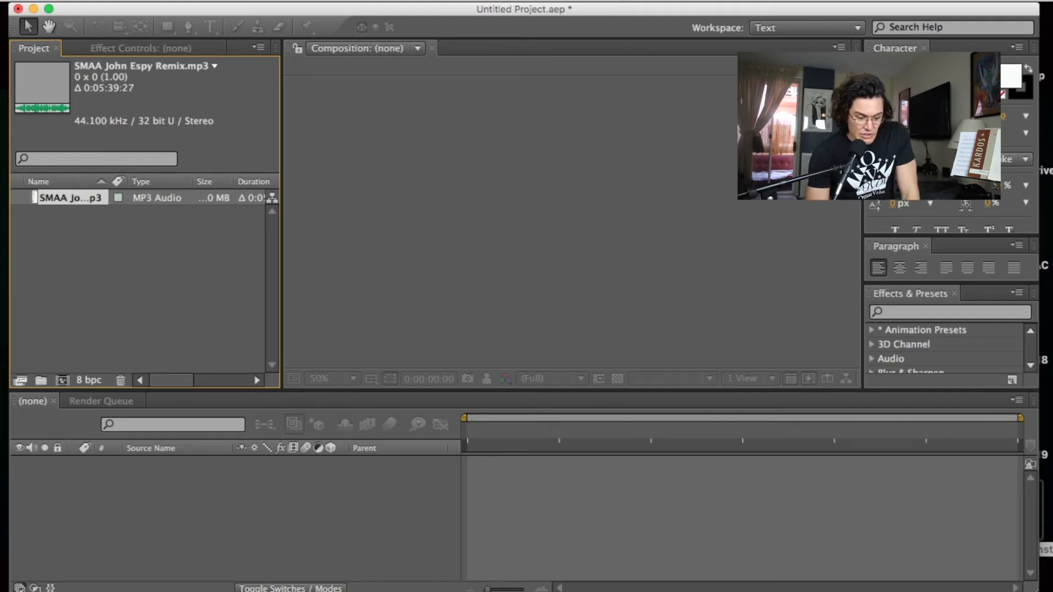
- Import a 1280 by 720 px solid named Green Screen in bright green 12FB01
{"action": "left_click", "coordinate": [130, 1]}
{"action": "mouse_move", "coordinate": [212, 242]}
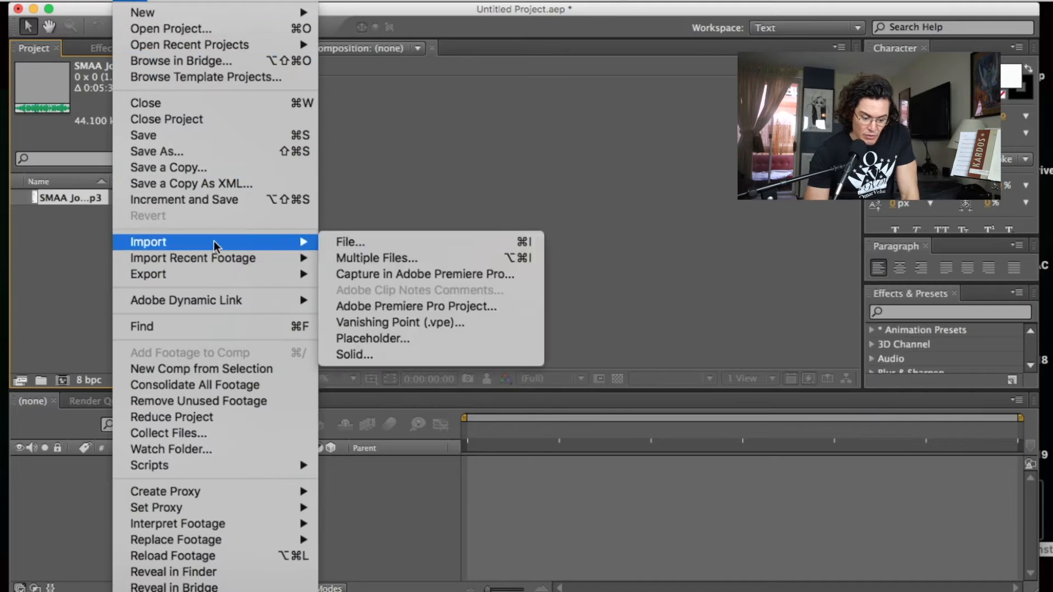
{"action": "left_click", "coordinate": [424, 355]}
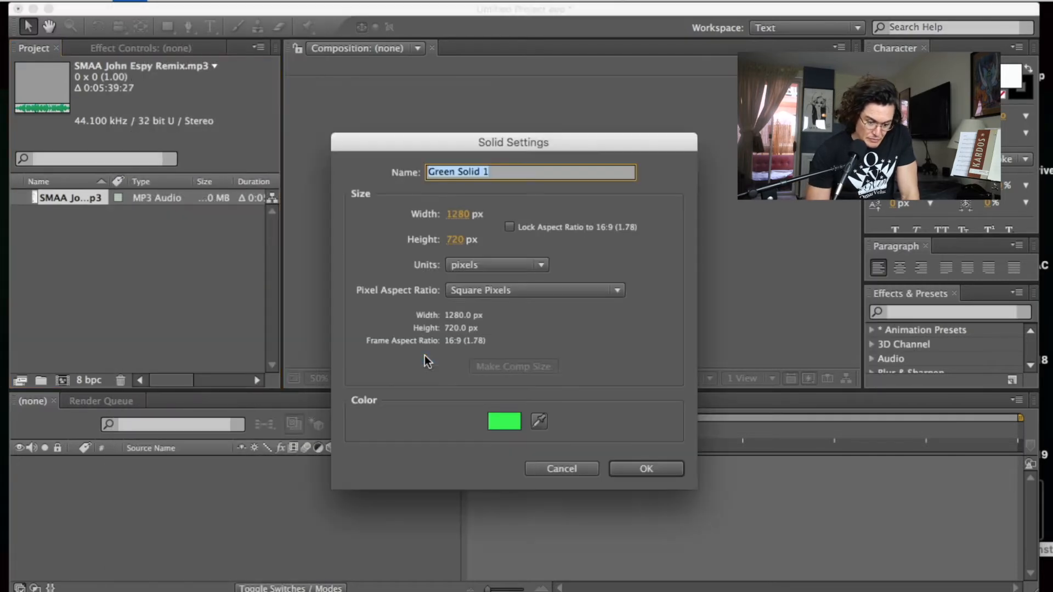
{"action": "left_click", "coordinate": [513, 421]}
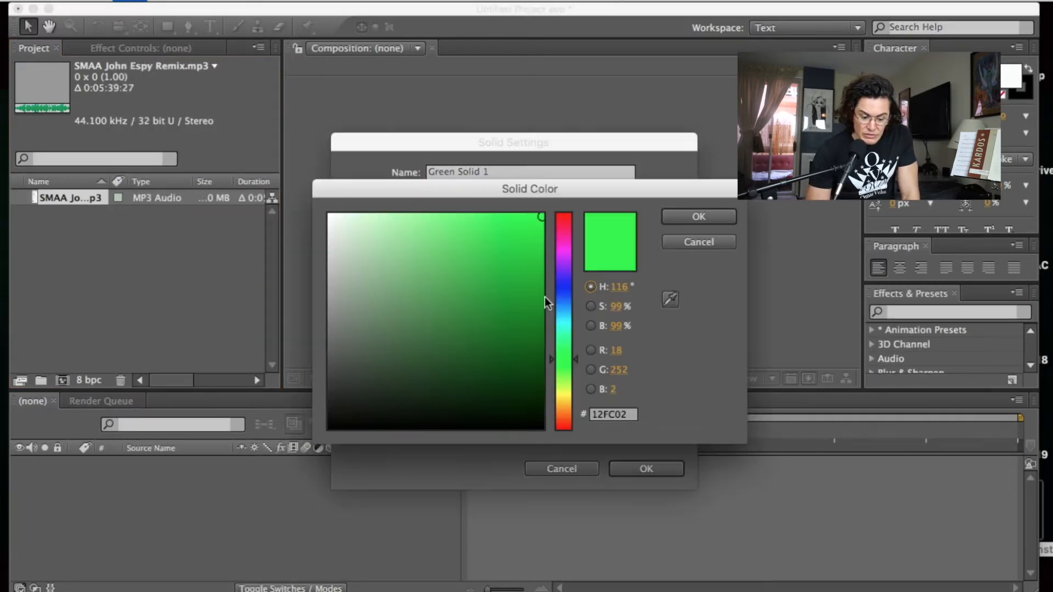
{"action": "left_click", "coordinate": [669, 216]}
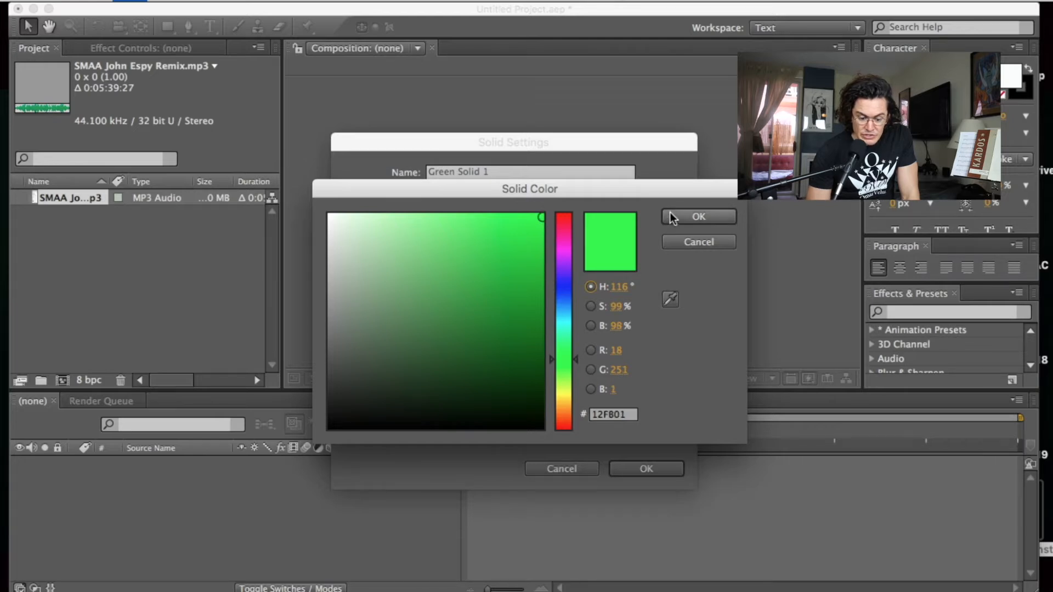
{"action": "triple_click", "coordinate": [573, 174]}
{"action": "type", "text": "Green Screen"}
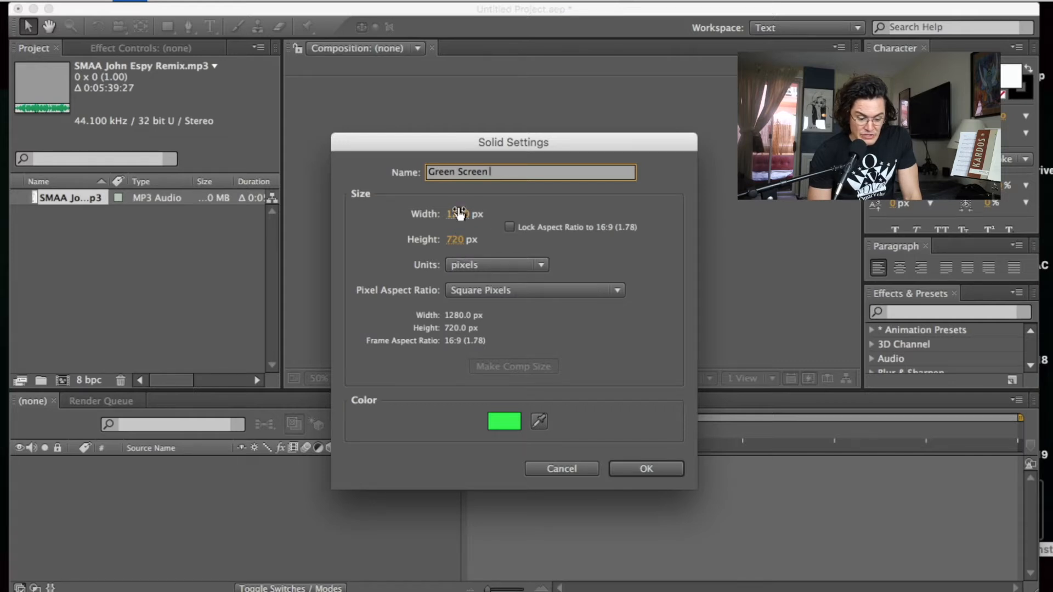
{"action": "left_click", "coordinate": [656, 472]}
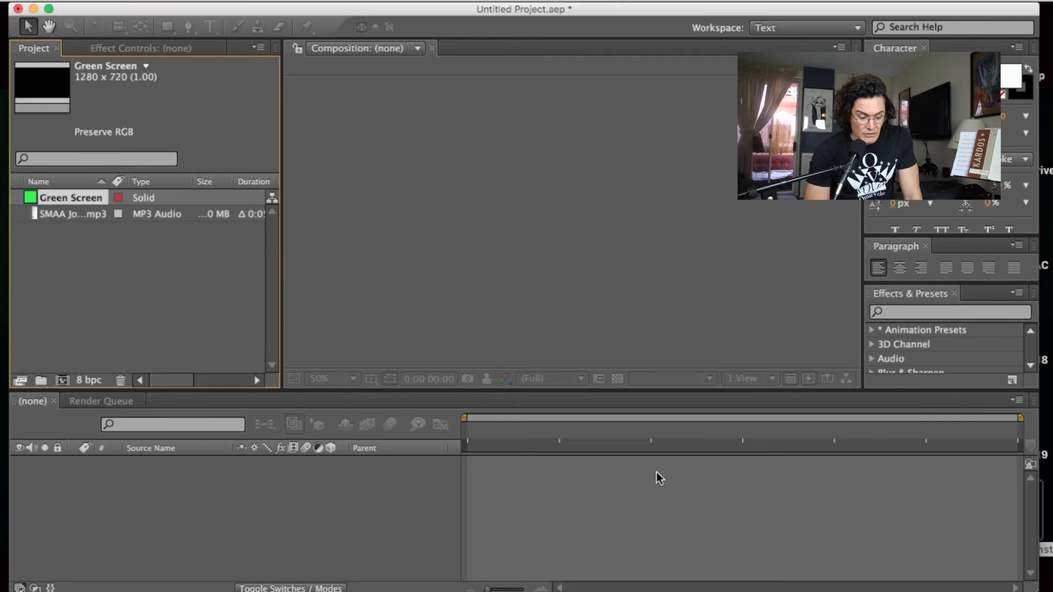
- Start another 1280 by 720 px solid and name it Gray Solid Visualizer
{"action": "left_click", "coordinate": [132, 2]}
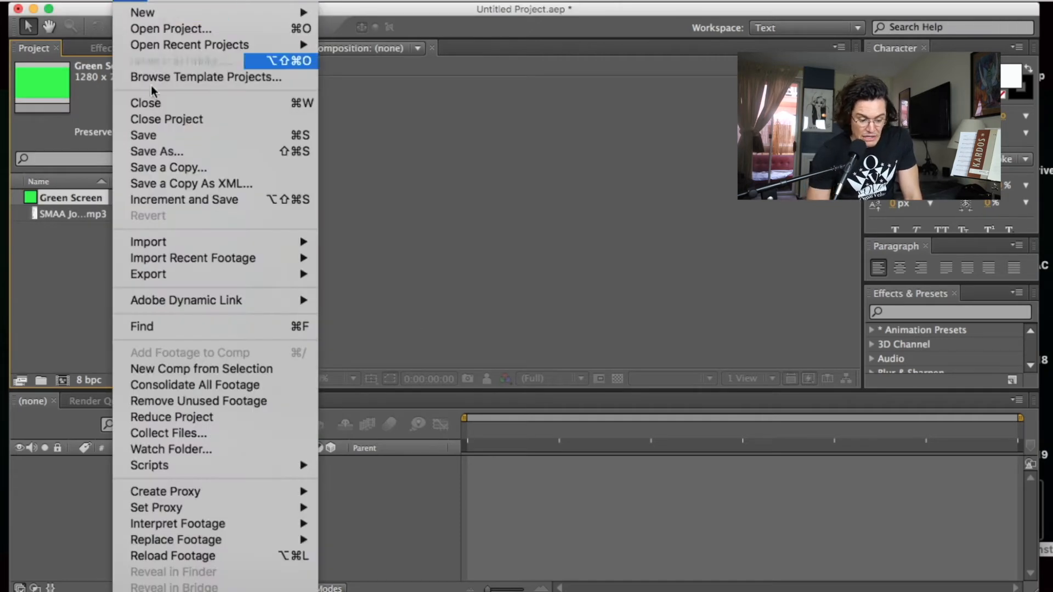
{"action": "mouse_move", "coordinate": [211, 245]}
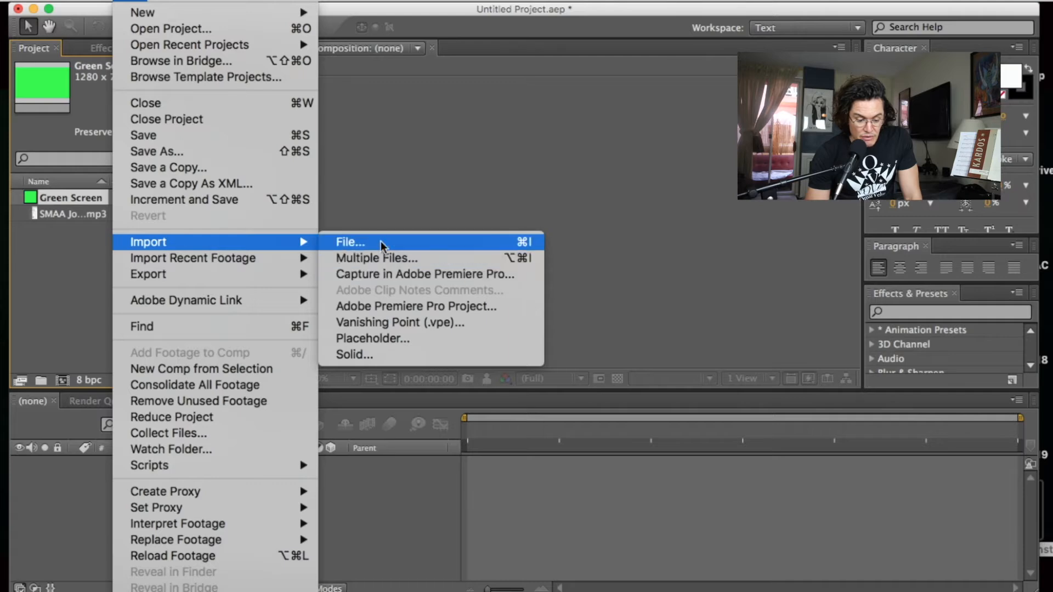
{"action": "key", "text": "super+y"}
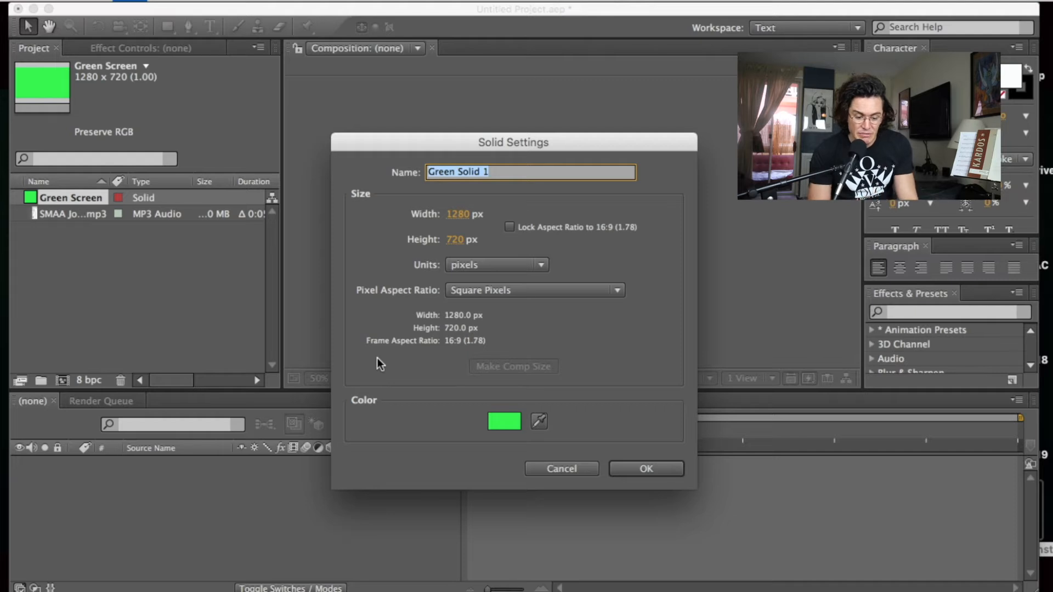
{"action": "type", "text": "Gree"}
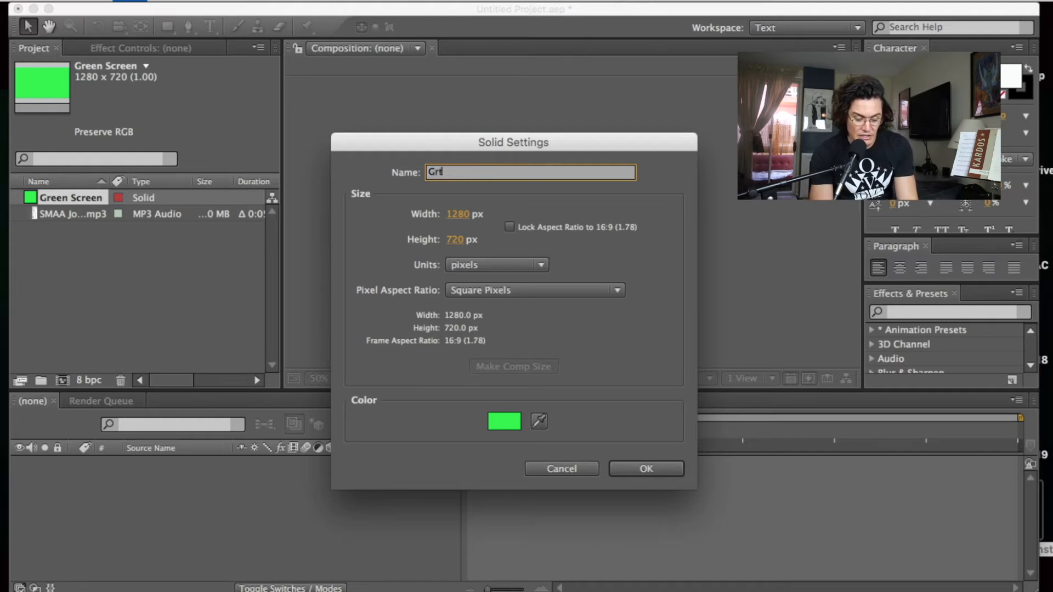
{"action": "key", "text": "BackSpace"}
{"action": "key", "text": "BackSpace"}
{"action": "type", "text": "ay"}
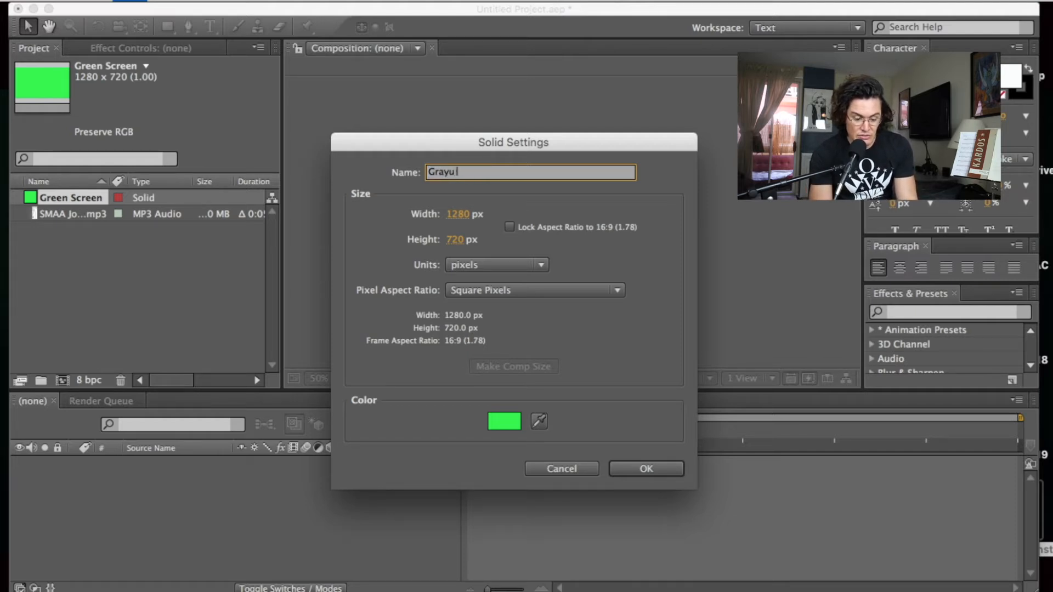
{"action": "type", "text": " Solid V"}
{"action": "type", "text": "izualise"}
{"action": "key", "text": "BackSpace"}
{"action": "key", "text": "BackSpace"}
{"action": "key", "text": "BackSpace"}
{"action": "key", "text": "BackSpace"}
{"action": "key", "text": "BackSpace"}
{"action": "key", "text": "BackSpace"}
{"action": "key", "text": "BackSpace"}
{"action": "type", "text": "suali"}
{"action": "key", "text": "BackSpace"}
{"action": "key", "text": "BackSpace"}
{"action": "key", "text": "BackSpace"}
{"action": "type", "text": "l"}
{"action": "key", "text": "BackSpace"}
{"action": "type", "text": "alise"}
{"action": "key", "text": "BackSpace"}
{"action": "key", "text": "BackSpace"}
{"action": "type", "text": "z"}
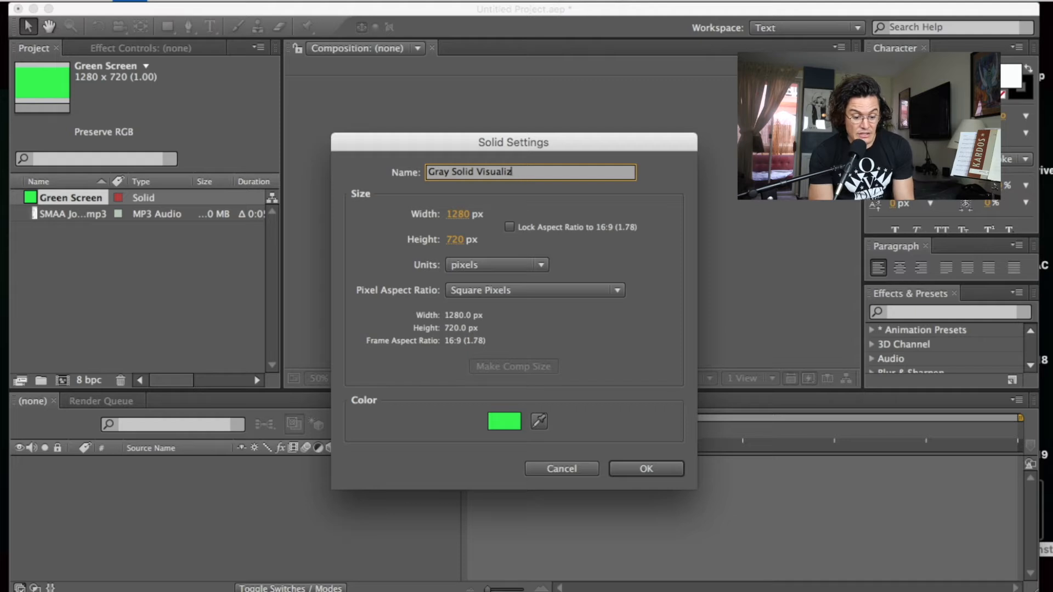
{"action": "type", "text": "er"}
- Set the visualizer solid's color to dark gray 323332 and create the solid
{"action": "left_click", "coordinate": [519, 429]}
{"action": "left_click", "coordinate": [517, 426]}
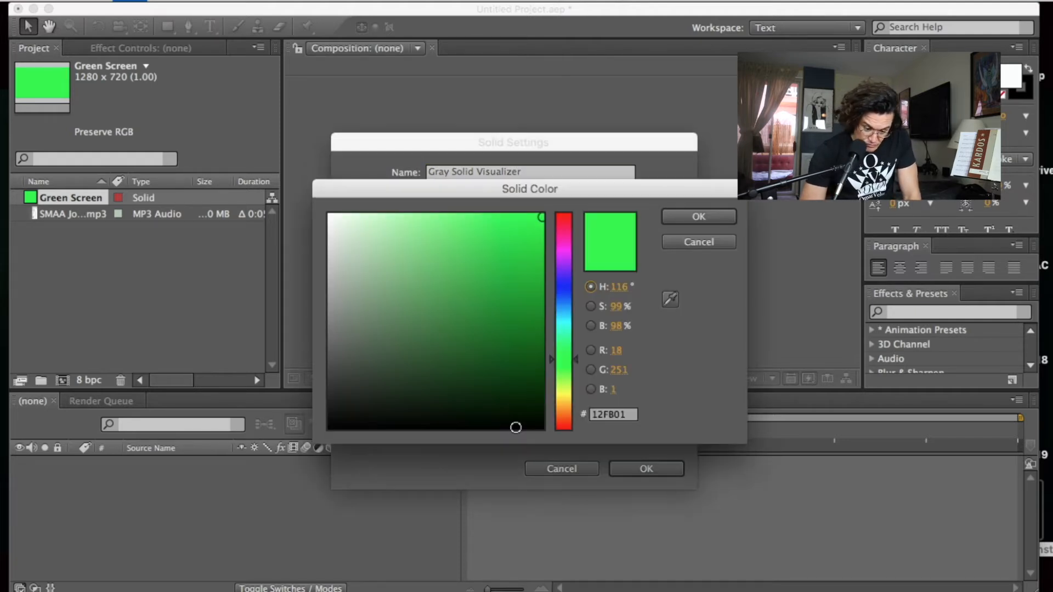
{"action": "left_click", "coordinate": [332, 388]}
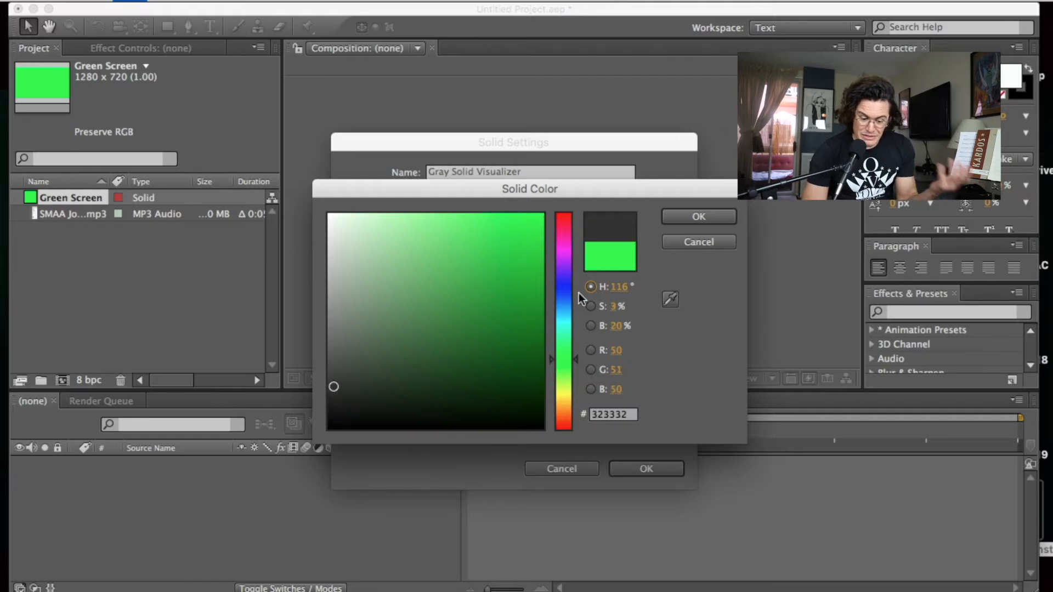
{"action": "left_click", "coordinate": [715, 213]}
{"action": "left_click", "coordinate": [667, 466]}
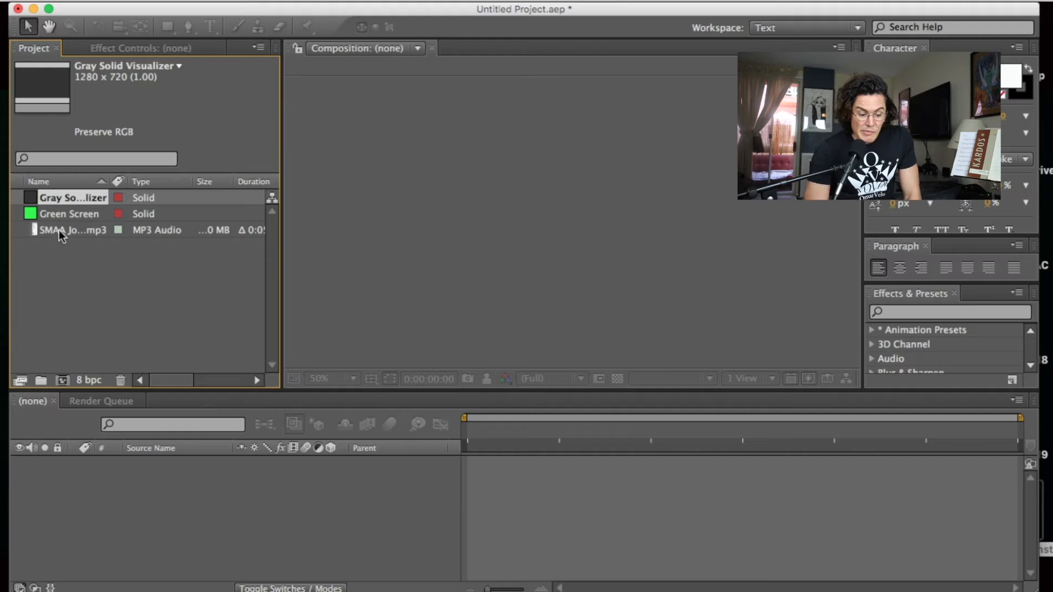
- Create a composition from the Green Screen solid by placing it in the empty timeline, and check the MP3's duration
{"action": "left_click_drag", "start_coordinate": [51, 214], "coordinate": [103, 488]}
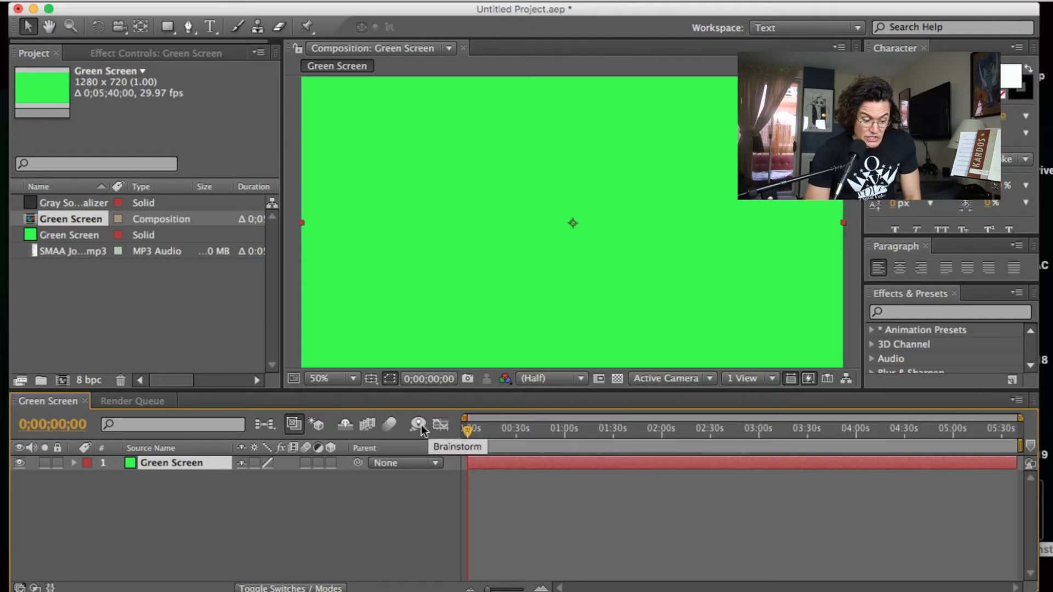
{"action": "left_click", "coordinate": [169, 251]}
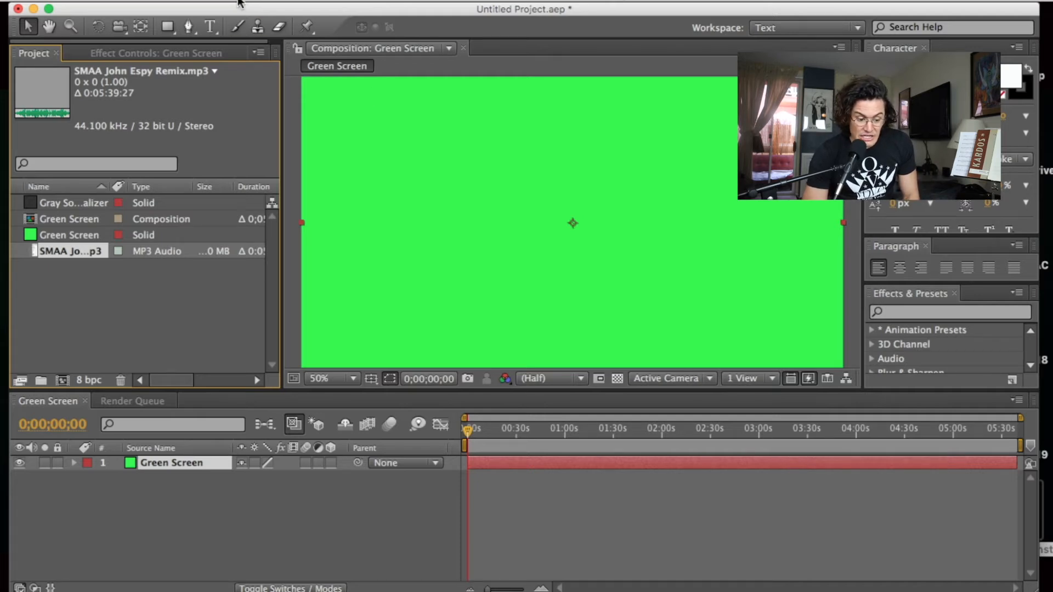
- Check the Green Screen composition's duration in its settings against the MP3's length, keeping 0;05;40;00
{"action": "left_click", "coordinate": [240, 3]}
{"action": "left_click", "coordinate": [235, 488]}
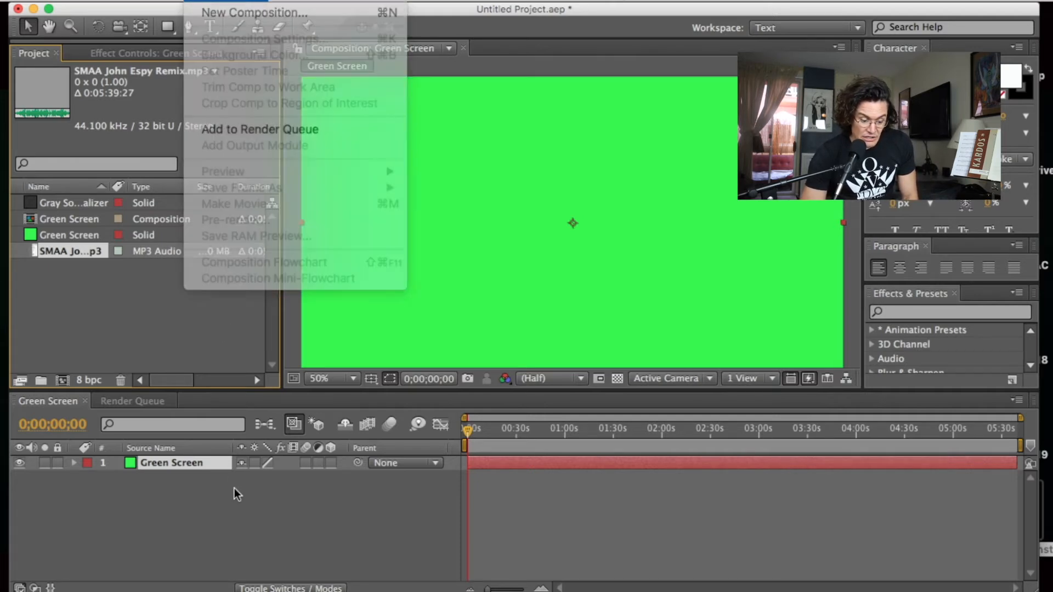
{"action": "left_click", "coordinate": [235, 488]}
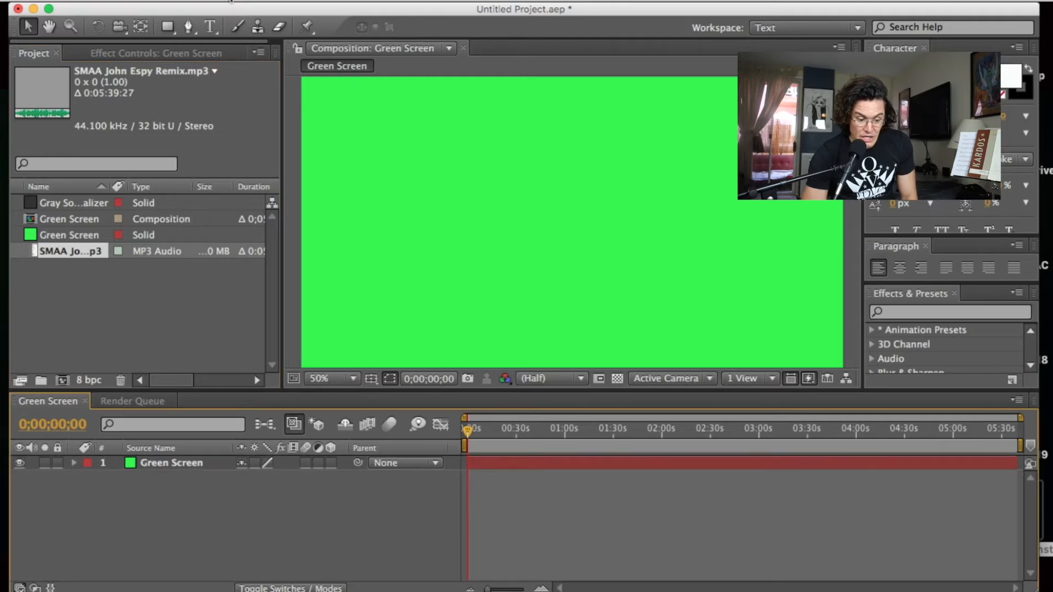
{"action": "left_click", "coordinate": [229, 2]}
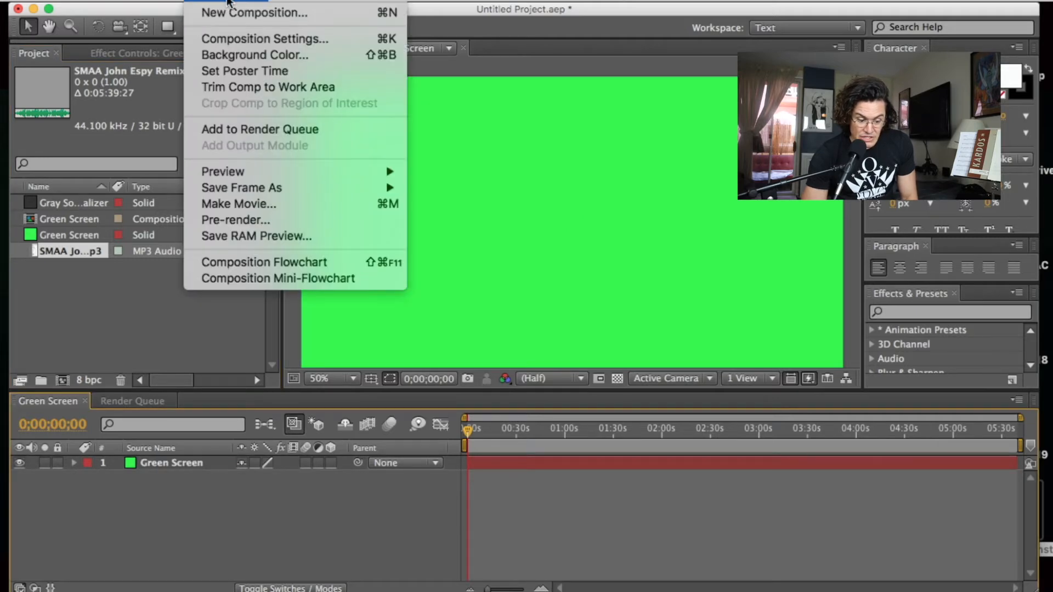
{"action": "left_click", "coordinate": [229, 38]}
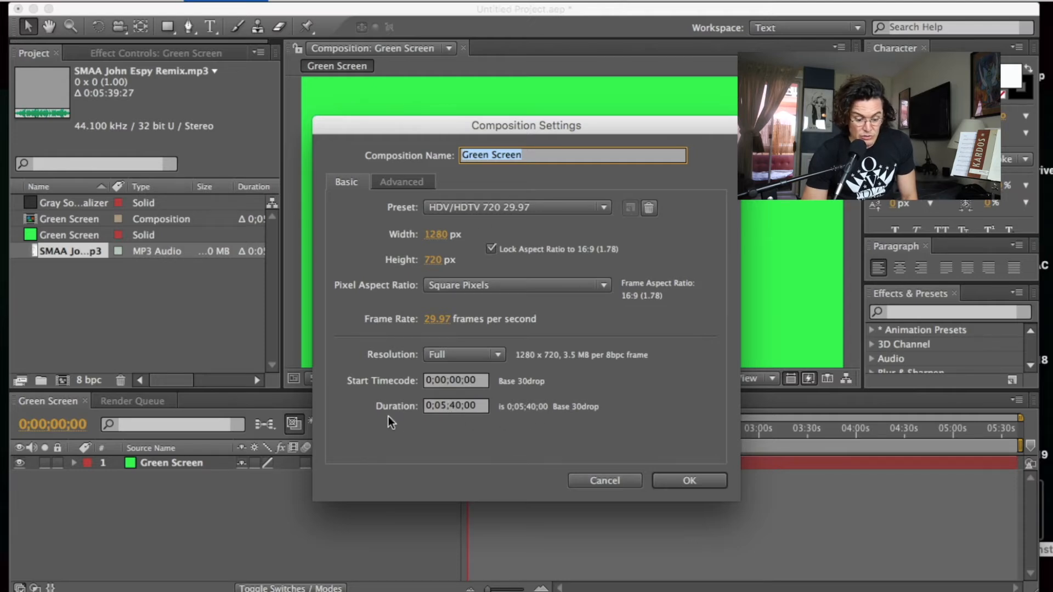
{"action": "left_click", "coordinate": [471, 405]}
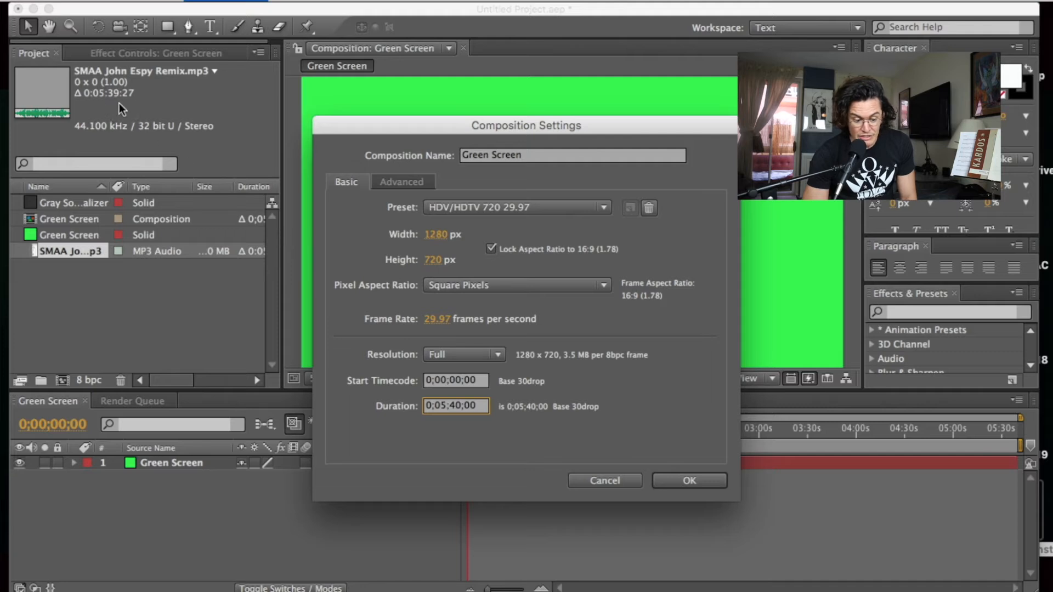
{"action": "left_click", "coordinate": [447, 406]}
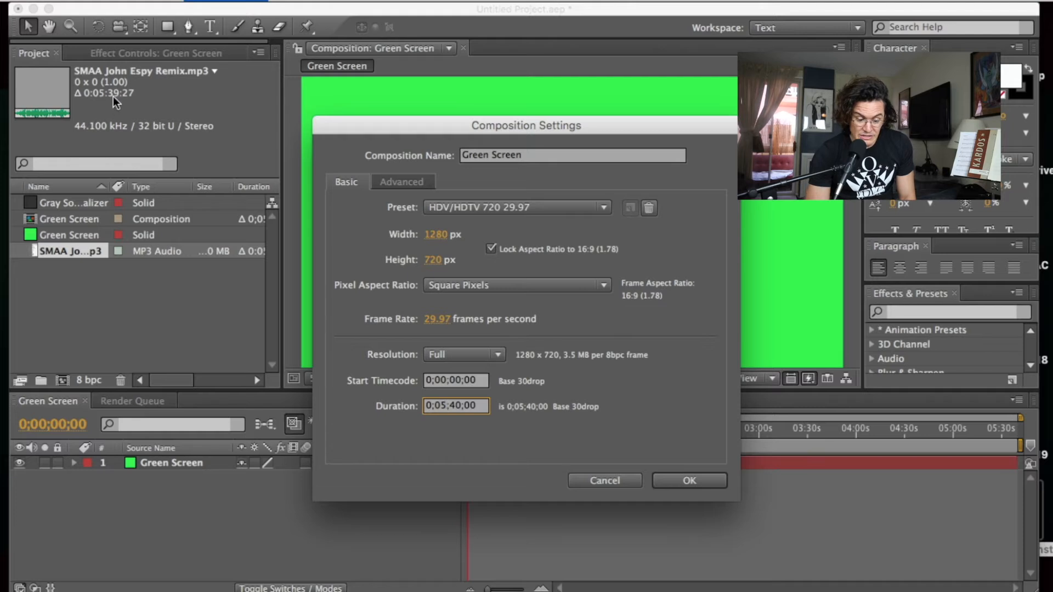
{"action": "left_click", "coordinate": [690, 480]}
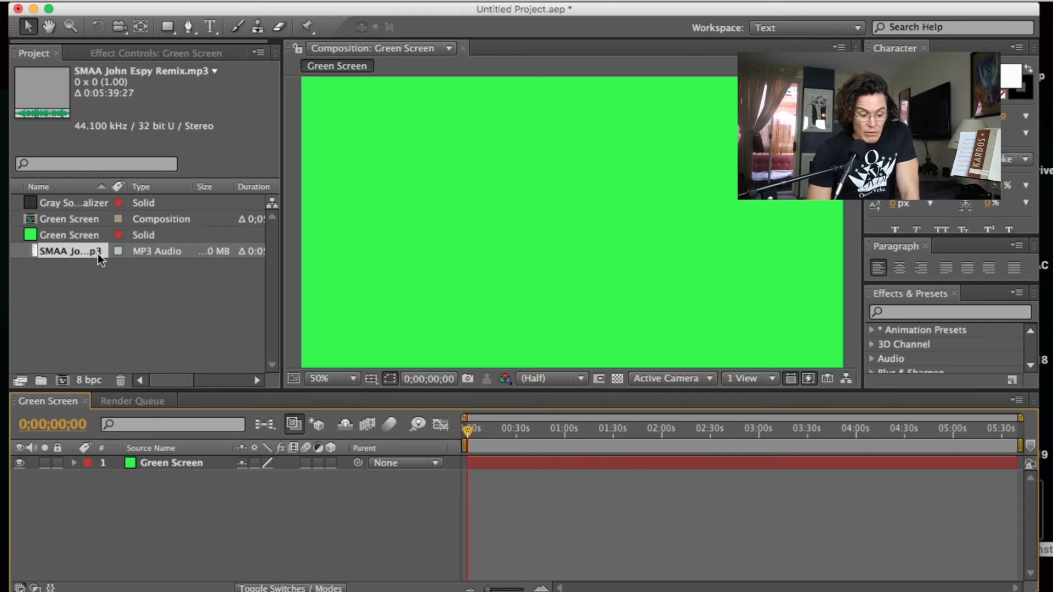
- Add the Gray Solid Visualizer above the Green Screen layer, and place the SMAA John Espy Remix MP3 between them
{"action": "left_click", "coordinate": [155, 206]}
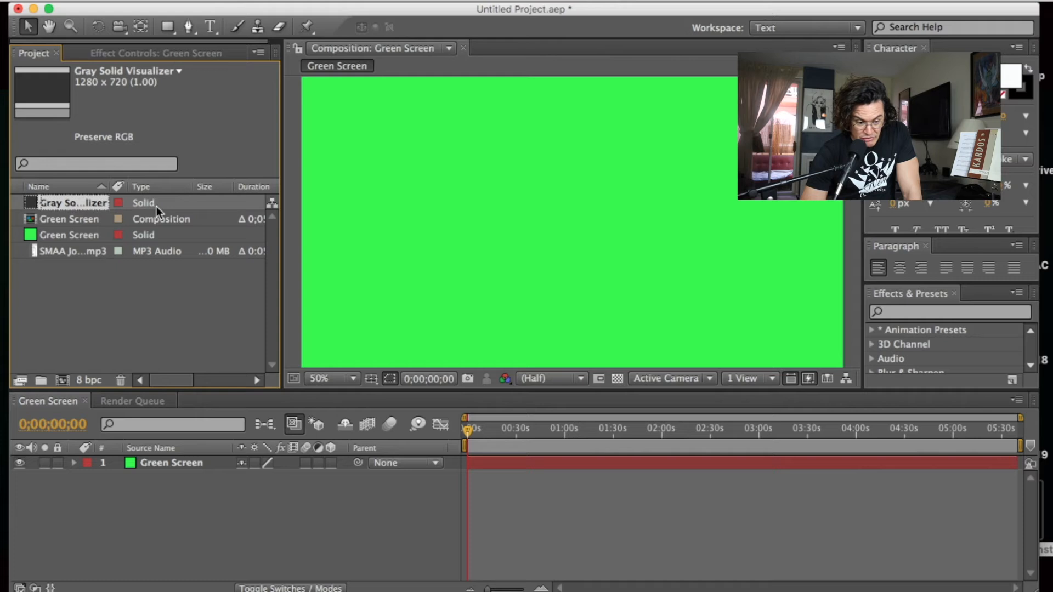
{"action": "left_click_drag", "start_coordinate": [156, 206], "coordinate": [171, 456]}
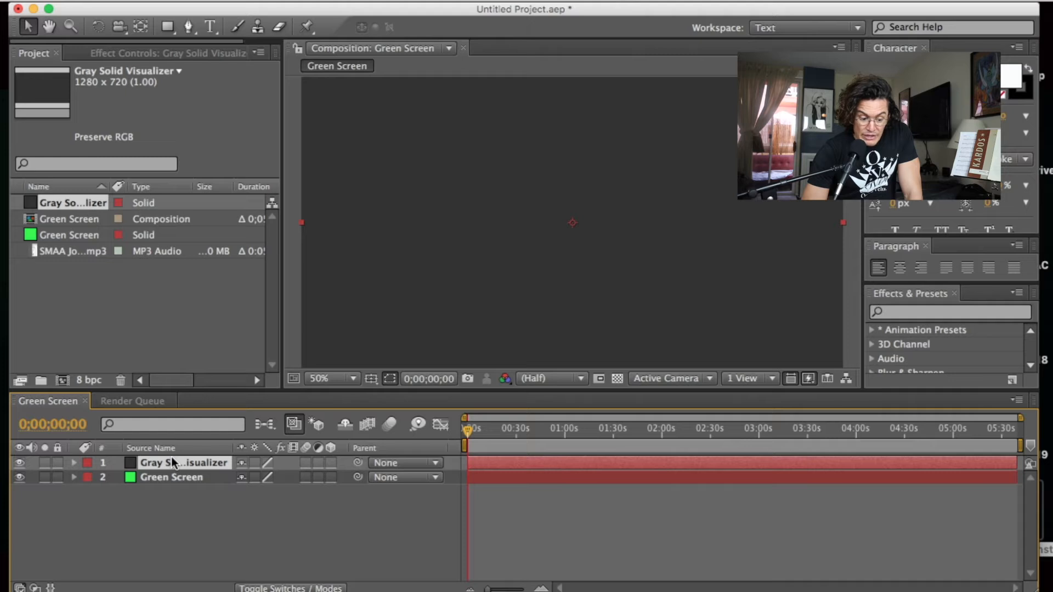
{"action": "left_click", "coordinate": [75, 253]}
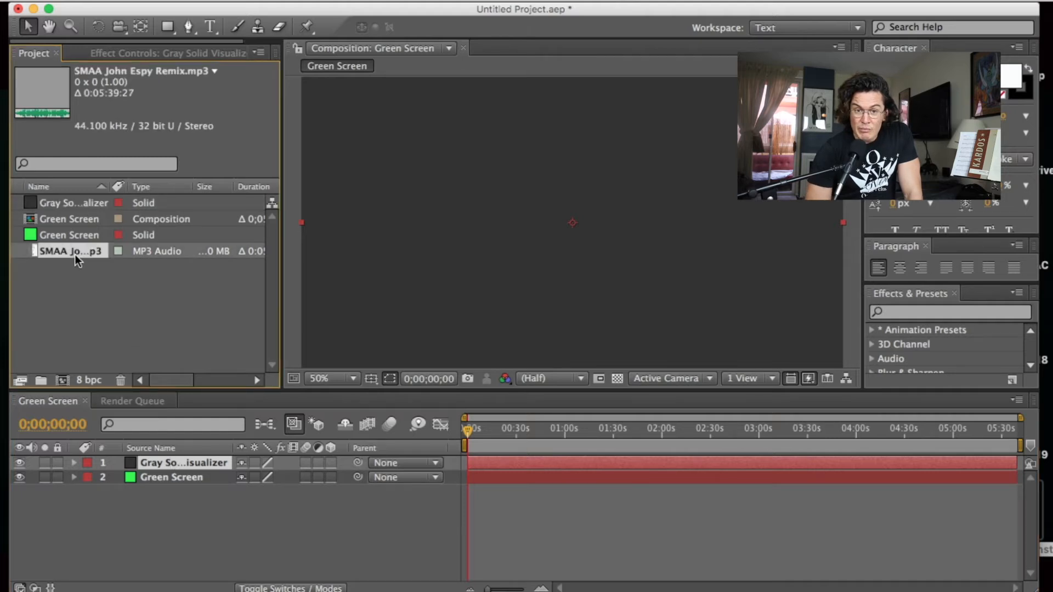
{"action": "left_click_drag", "start_coordinate": [75, 254], "coordinate": [165, 472]}
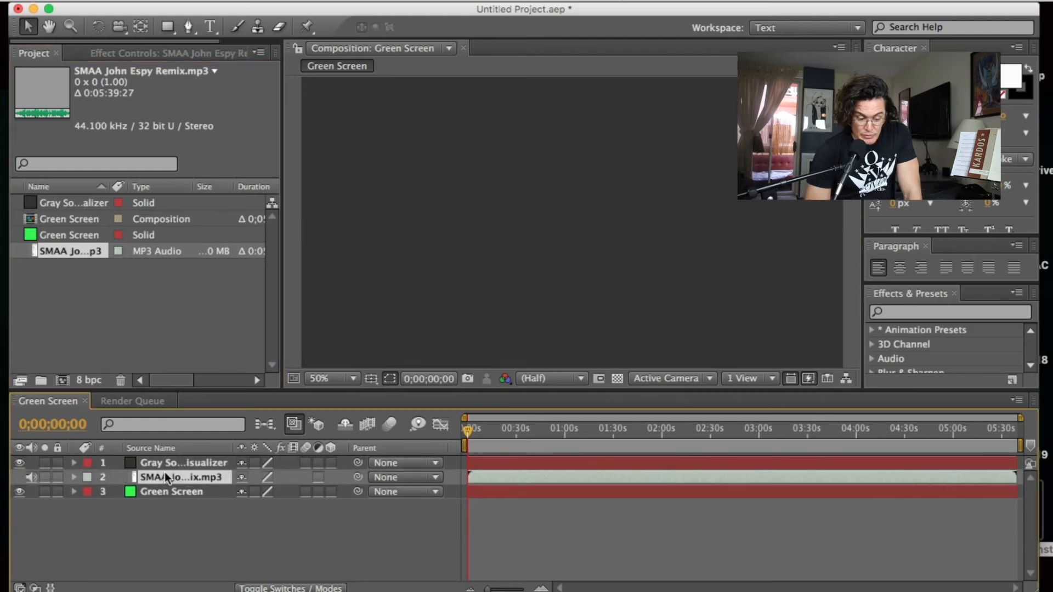
- Apply the Audio Spectrum effect to the Gray Solid Visualizer layer
{"action": "left_click", "coordinate": [195, 460]}
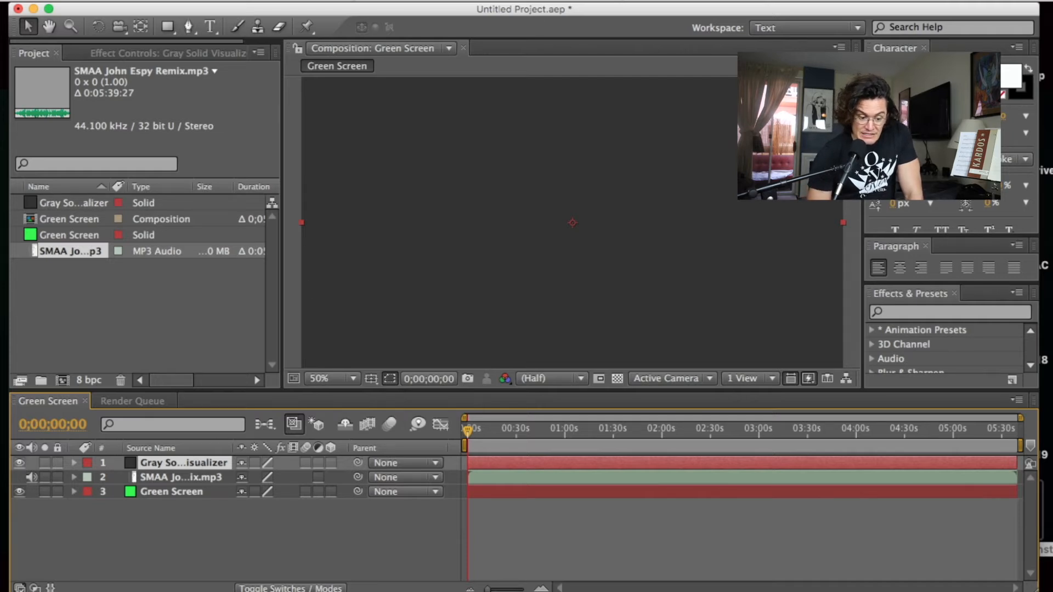
{"action": "left_click", "coordinate": [343, 1]}
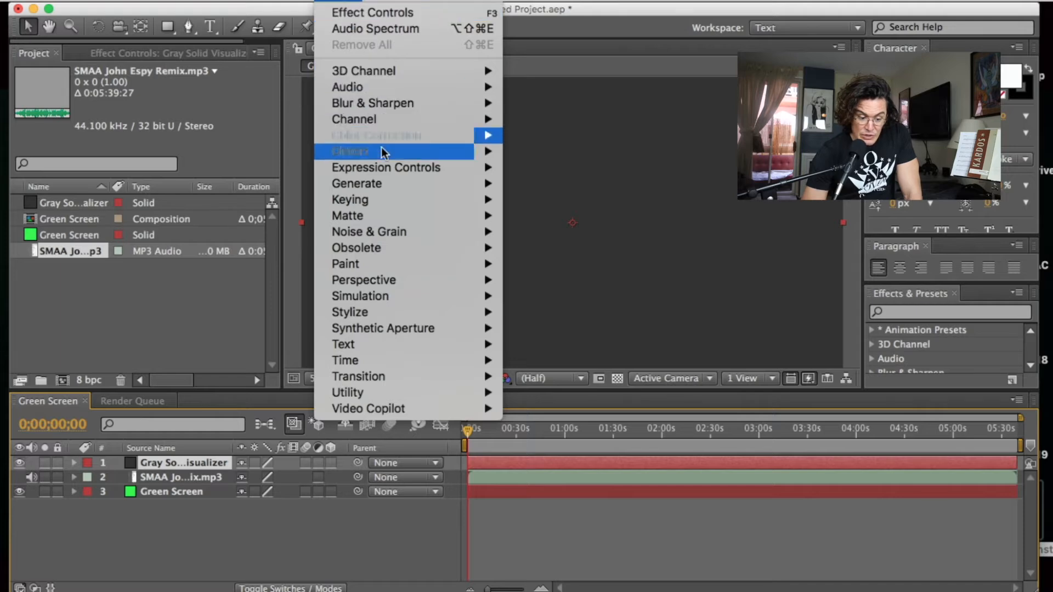
{"action": "mouse_move", "coordinate": [382, 182]}
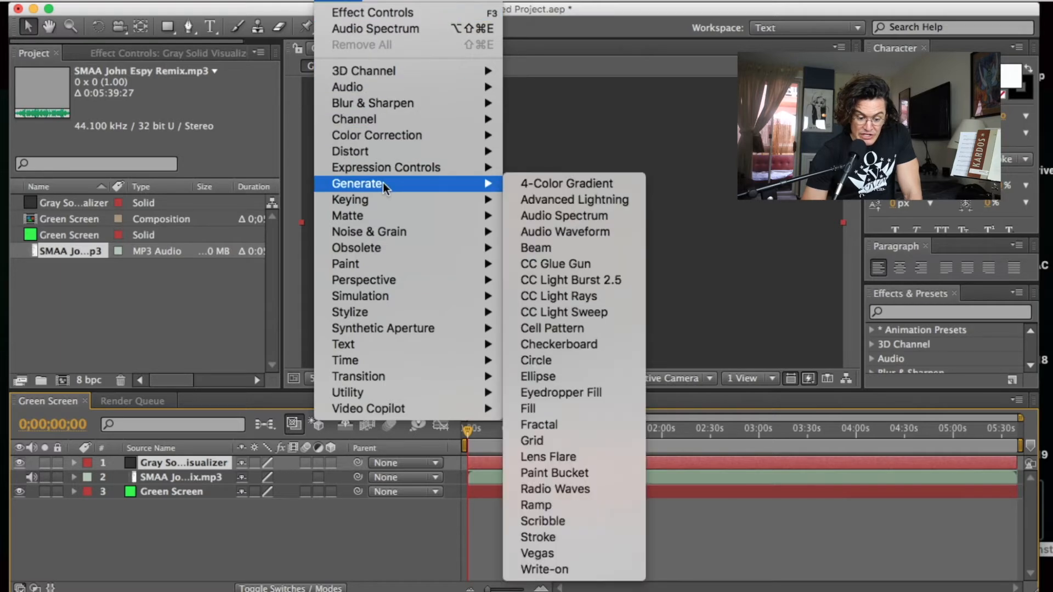
{"action": "left_click", "coordinate": [568, 221]}
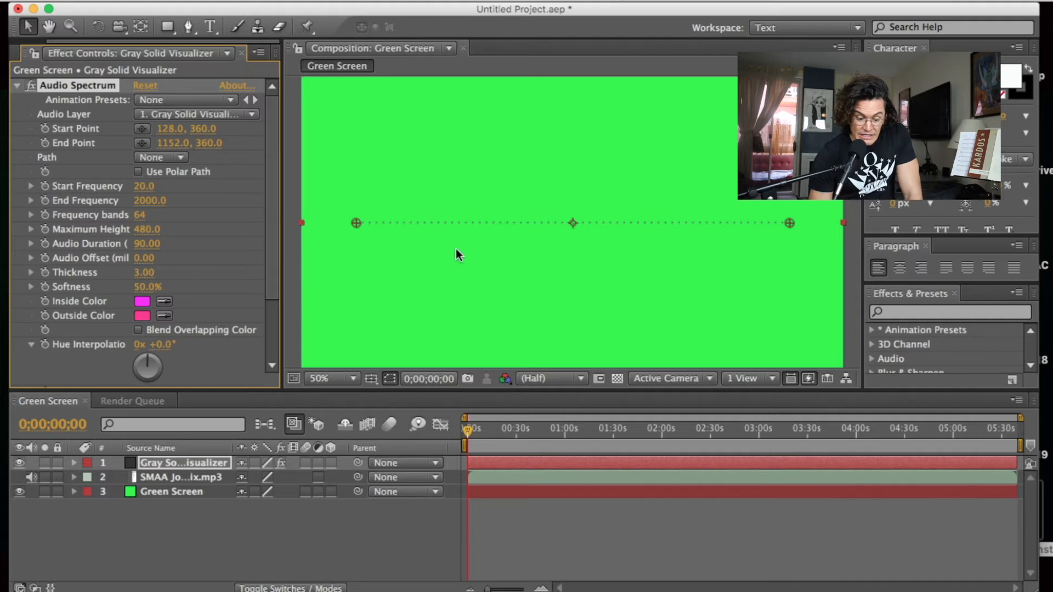
- Set the Audio Spectrum's audio layer to SMAA John Espy Remix.mp3 and scrub to about 0;01;43;16 to preview it
{"action": "left_click", "coordinate": [183, 465]}
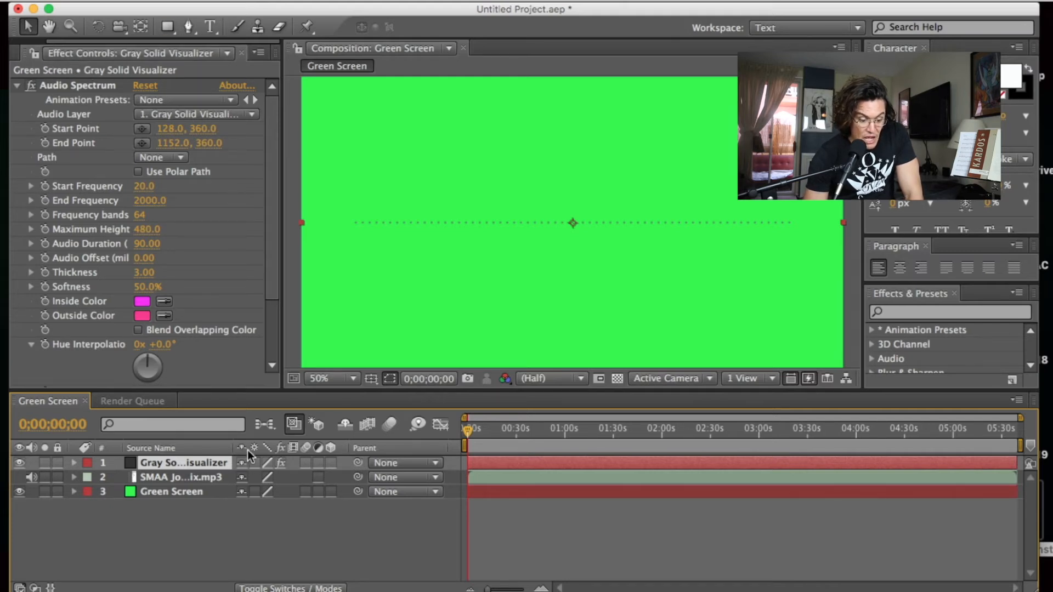
{"action": "left_click", "coordinate": [184, 113]}
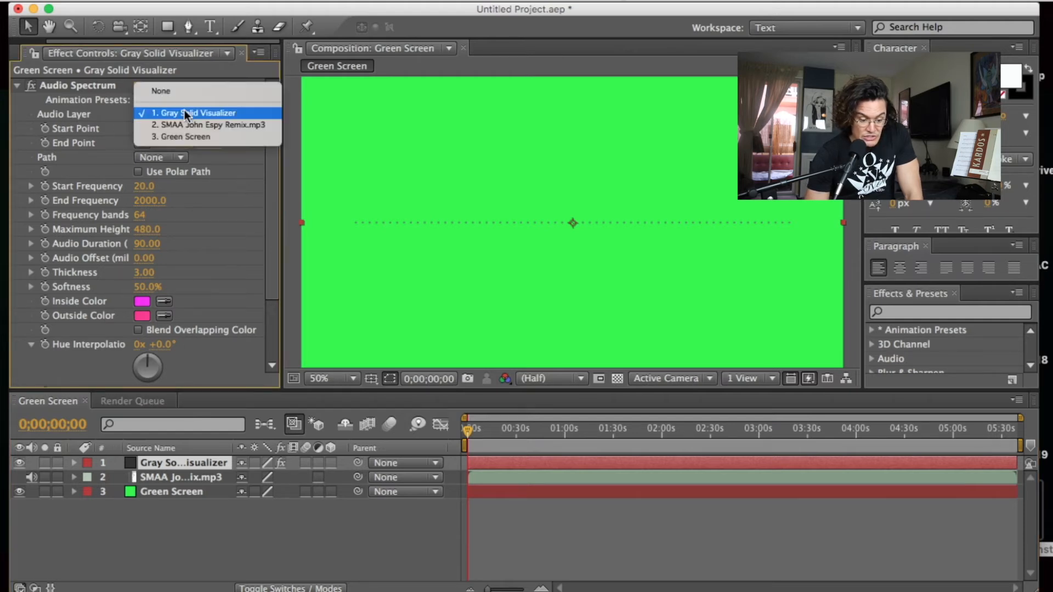
{"action": "left_click", "coordinate": [247, 125]}
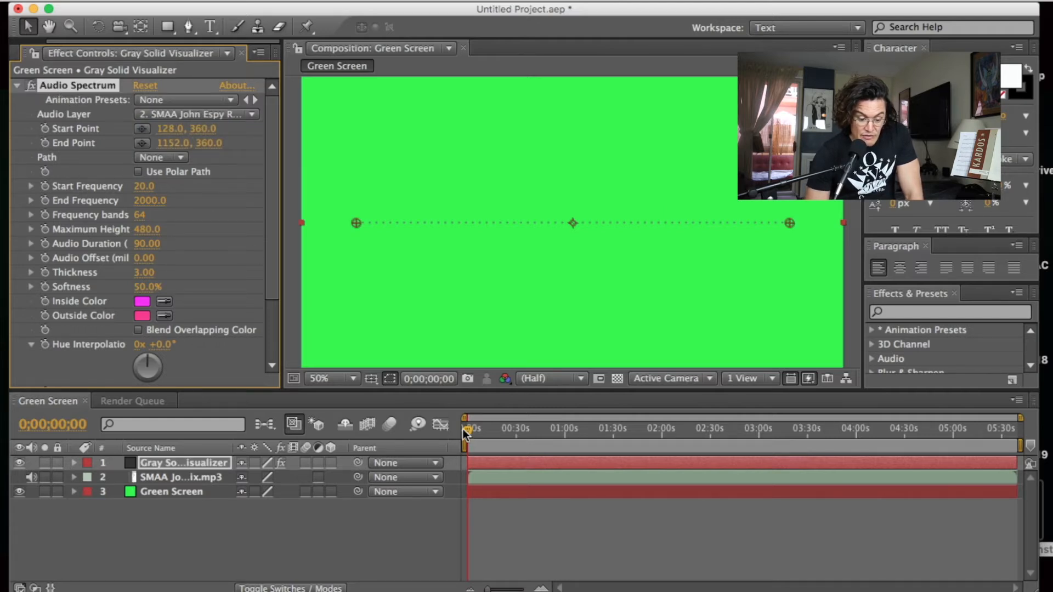
{"action": "left_click_drag", "start_coordinate": [465, 431], "coordinate": [604, 433]}
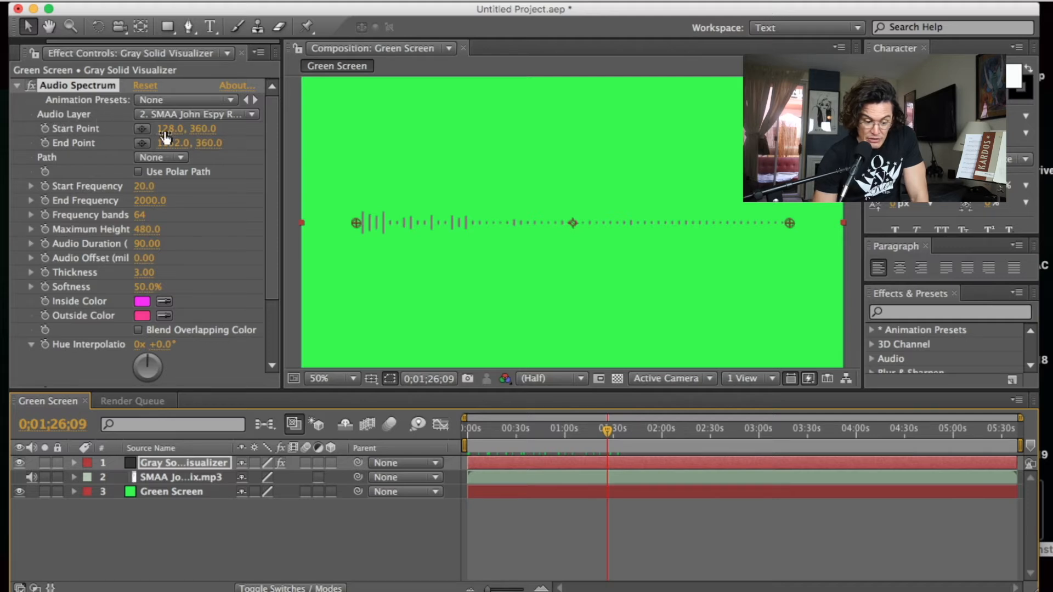
{"action": "left_click_drag", "start_coordinate": [607, 430], "coordinate": [635, 429]}
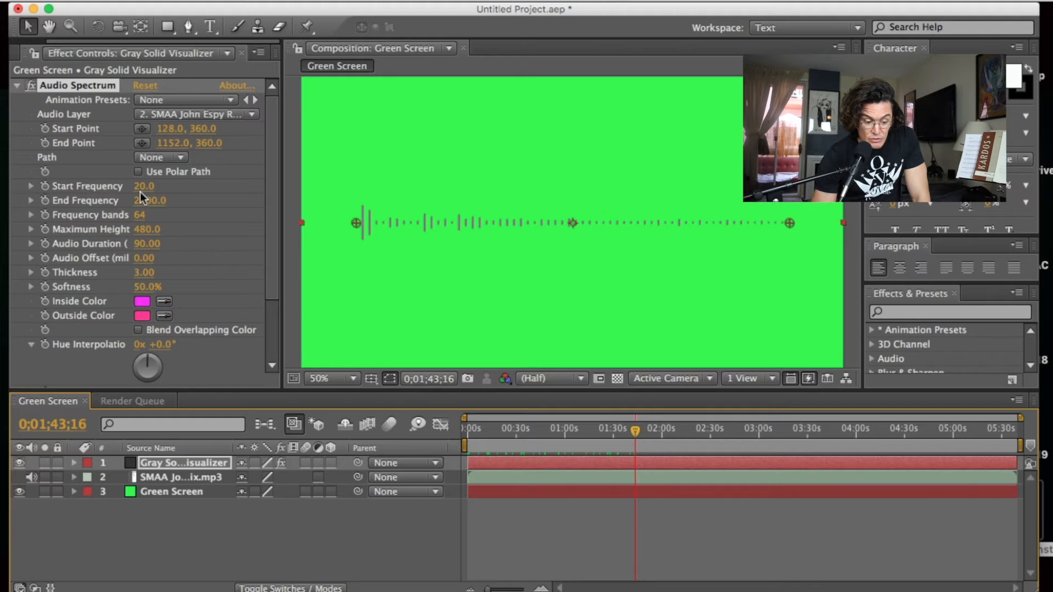
- Set the spectrum's start frequency to 1, end frequency to 2200, frequency bands to 163 and maximum height to 1050
{"action": "left_click_drag", "start_coordinate": [145, 189], "coordinate": [209, 215]}
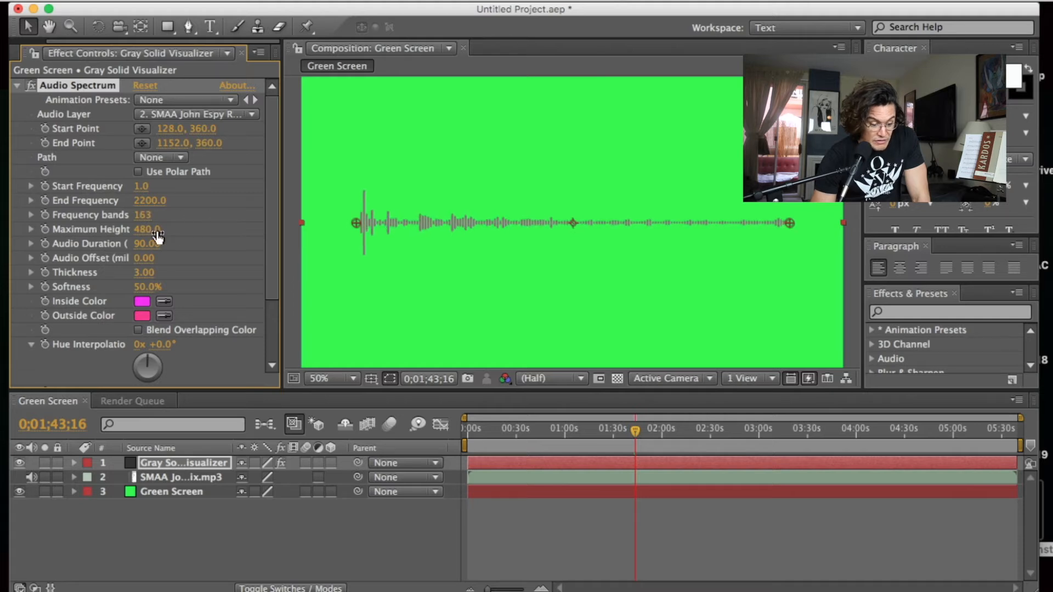
{"action": "left_click_drag", "start_coordinate": [144, 230], "coordinate": [199, 229]}
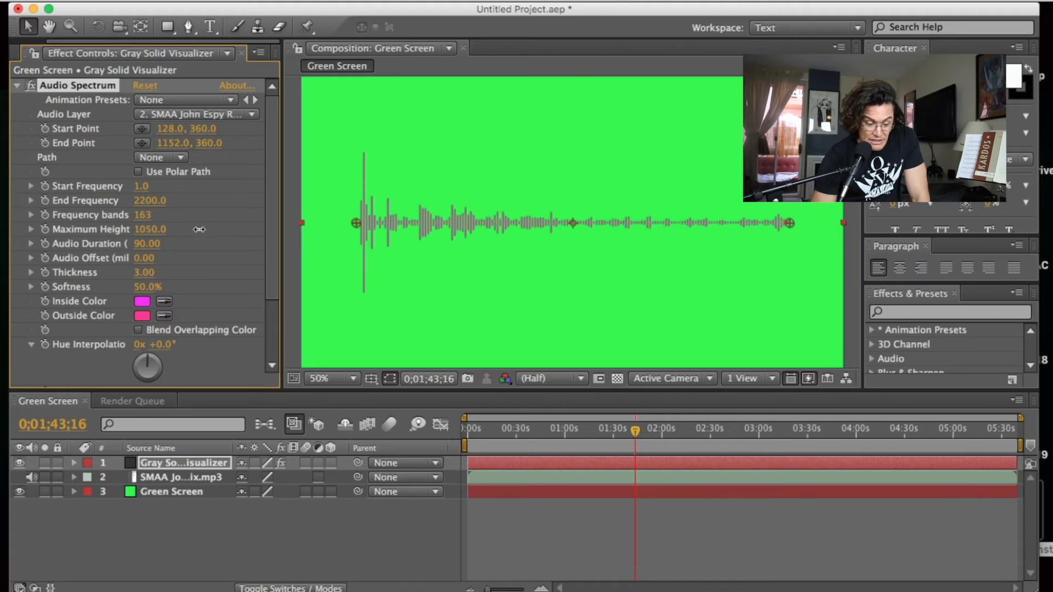
{"action": "left_click_drag", "start_coordinate": [636, 433], "coordinate": [727, 440]}
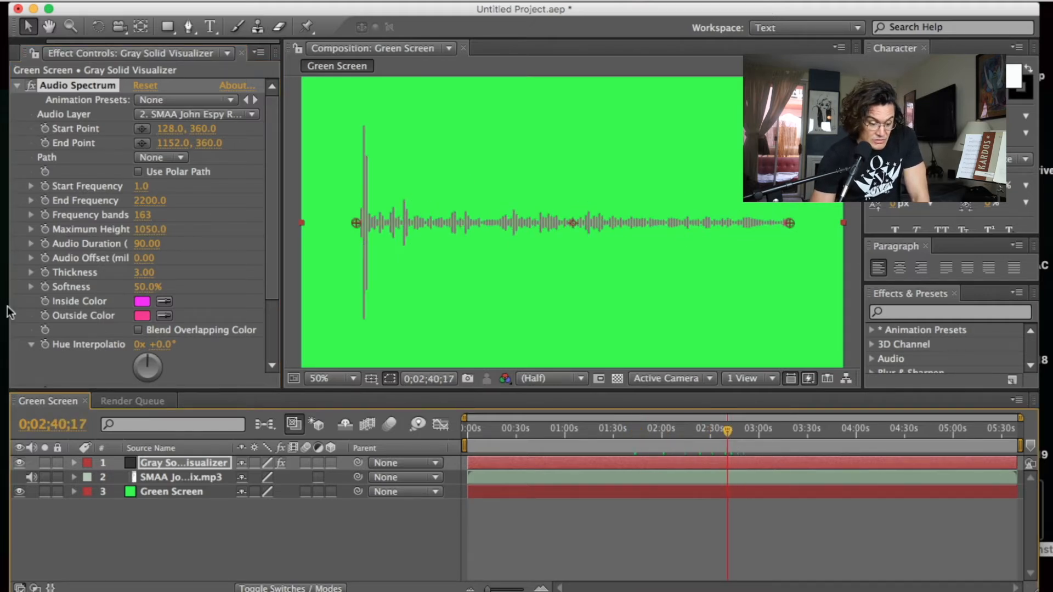
- Set the spectrum's frequency bands to 225 and audio duration to 60, checking the waveform around 0;02;39;00
{"action": "left_click_drag", "start_coordinate": [142, 215], "coordinate": [197, 212]}
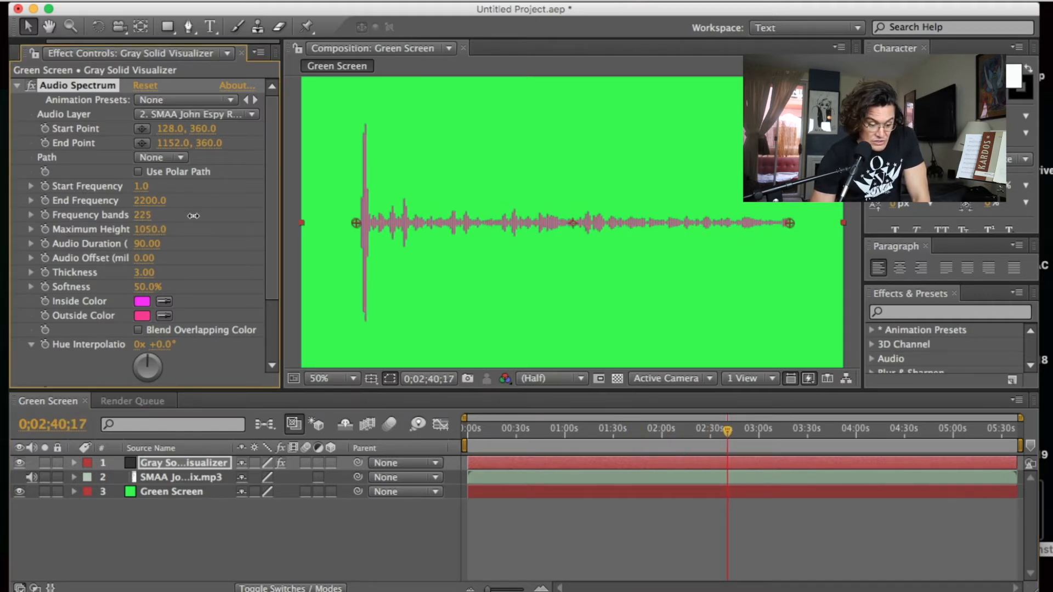
{"action": "left_click_drag", "start_coordinate": [158, 244], "coordinate": [169, 248]}
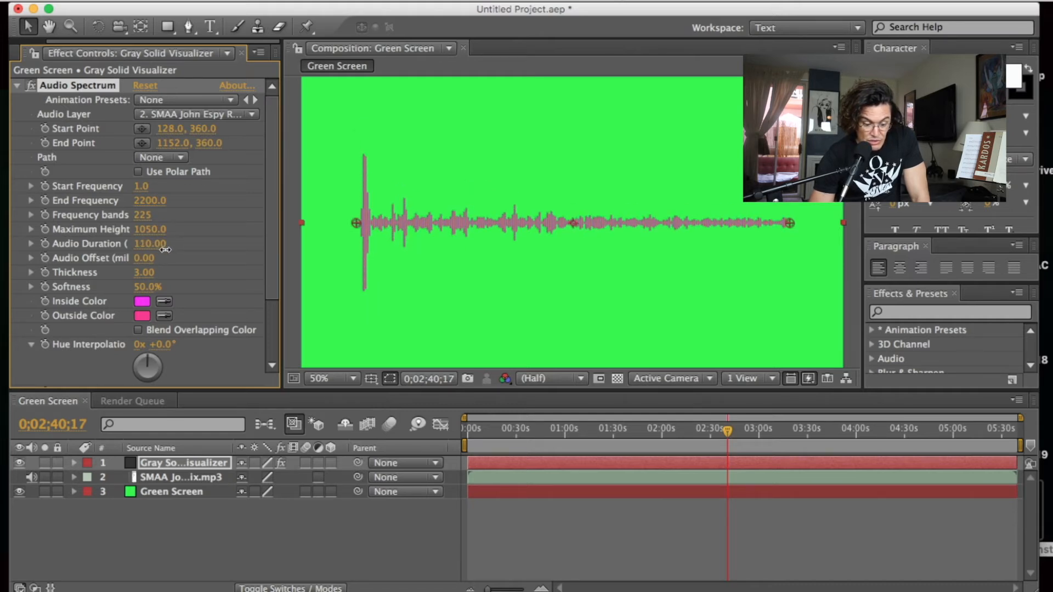
{"action": "mouse_move", "coordinate": [722, 428]}
{"action": "left_mouse_down"}
{"action": "mouse_move", "coordinate": [779, 429]}
{"action": "mouse_move", "coordinate": [690, 444]}
{"action": "mouse_move", "coordinate": [724, 449]}
{"action": "left_mouse_up"}
{"action": "left_click_drag", "start_coordinate": [151, 244], "coordinate": [142, 244]}
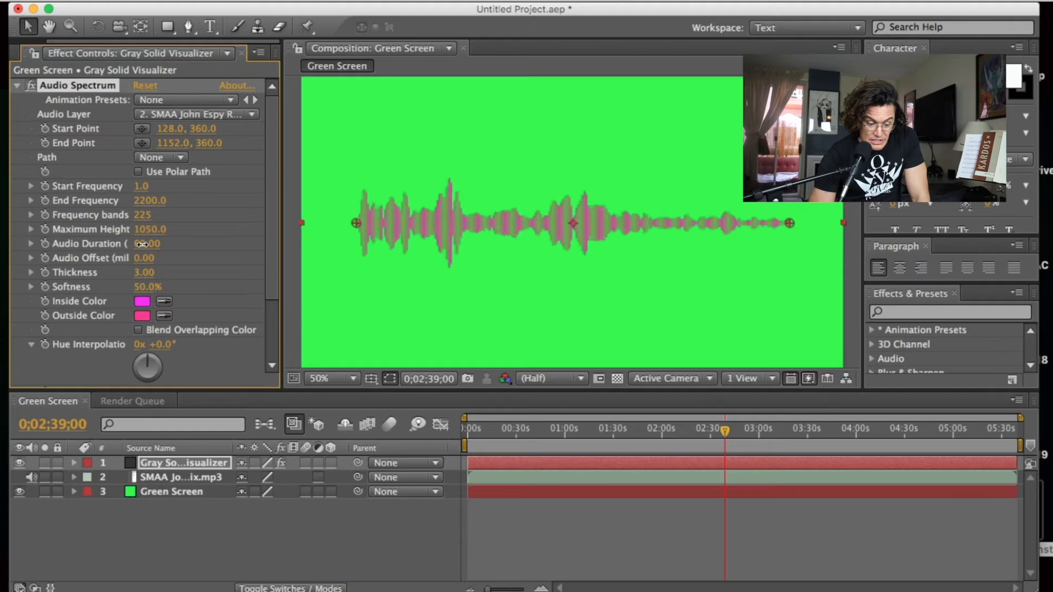
- Change the spectrum's inside color to orange FFAA00
{"action": "left_click", "coordinate": [143, 304]}
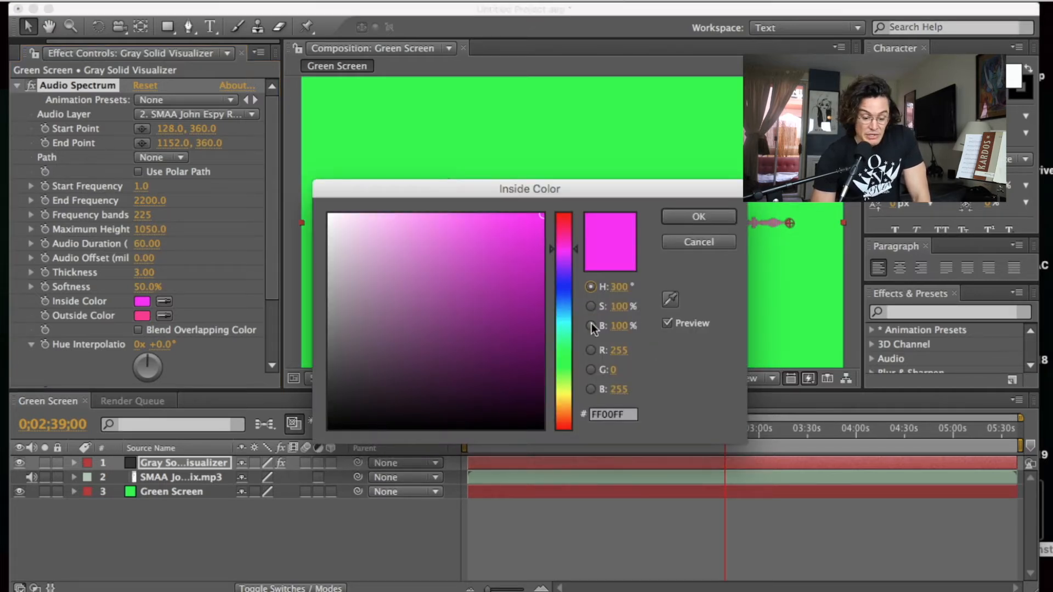
{"action": "left_click", "coordinate": [565, 292]}
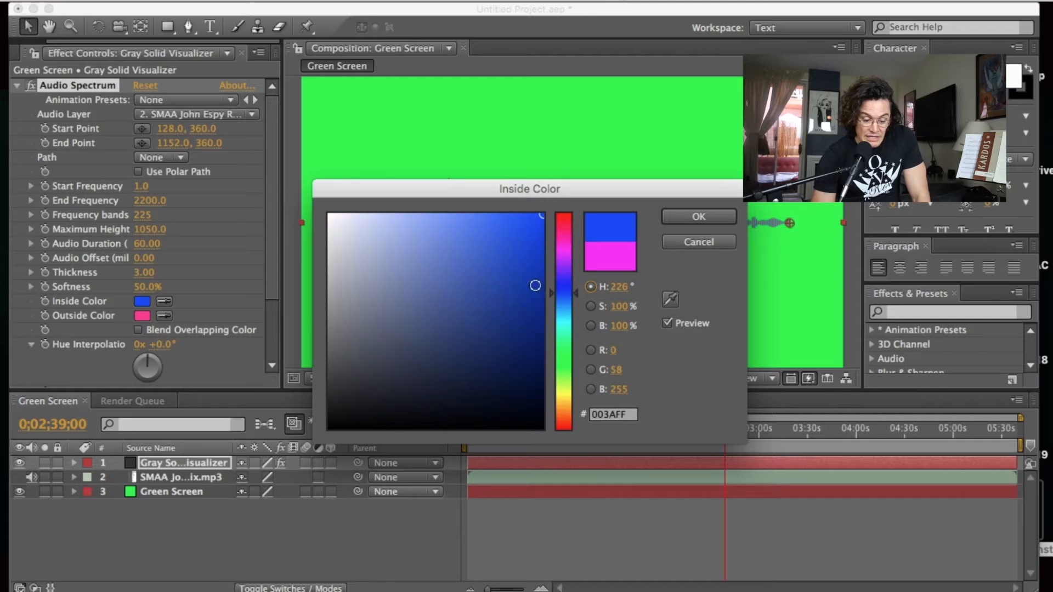
{"action": "left_click_drag", "start_coordinate": [568, 324], "coordinate": [562, 312]}
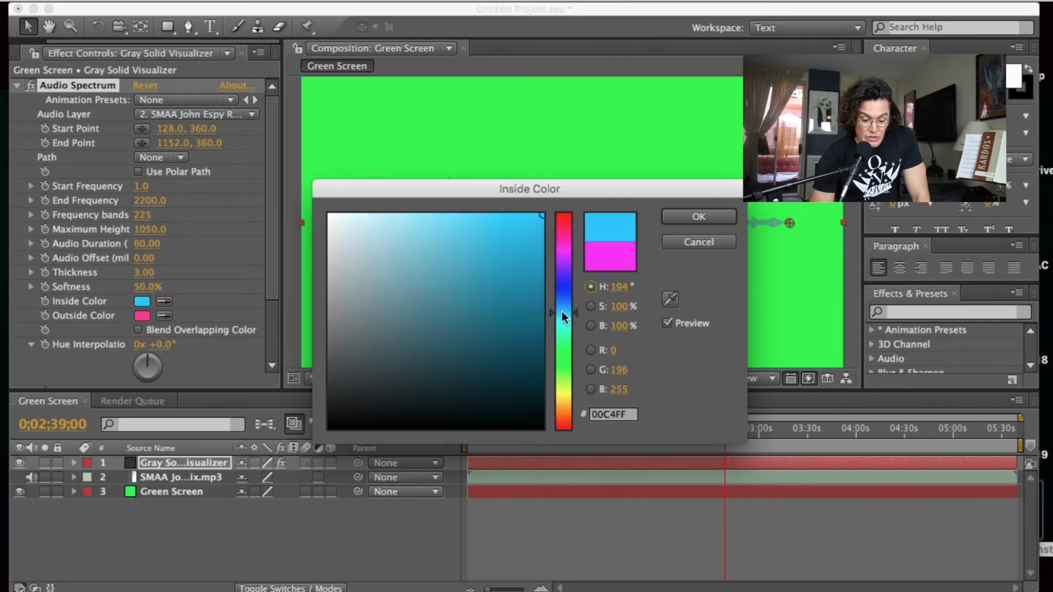
{"action": "left_click", "coordinate": [563, 406]}
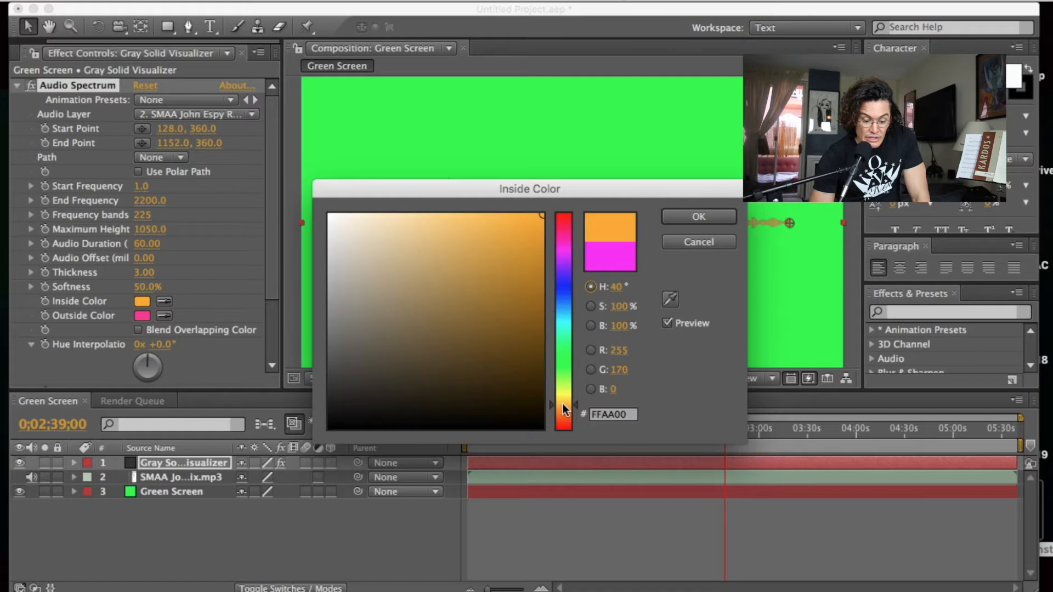
{"action": "left_click", "coordinate": [711, 215]}
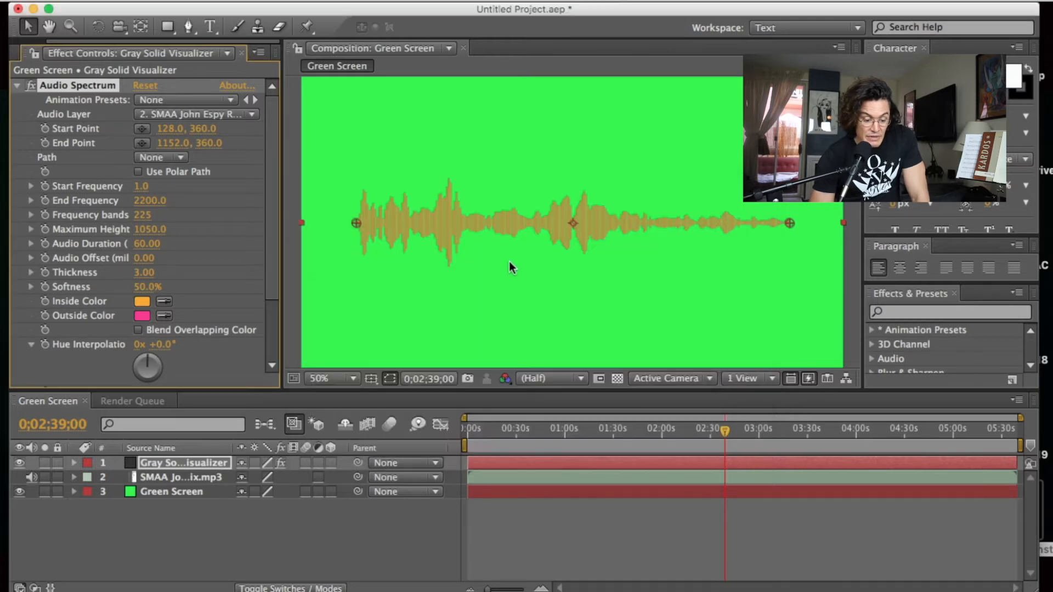
- Change the spectrum's outside color to a saturated red-orange, and scrub the timeline to preview the recolored visualizer
{"action": "left_click", "coordinate": [143, 316]}
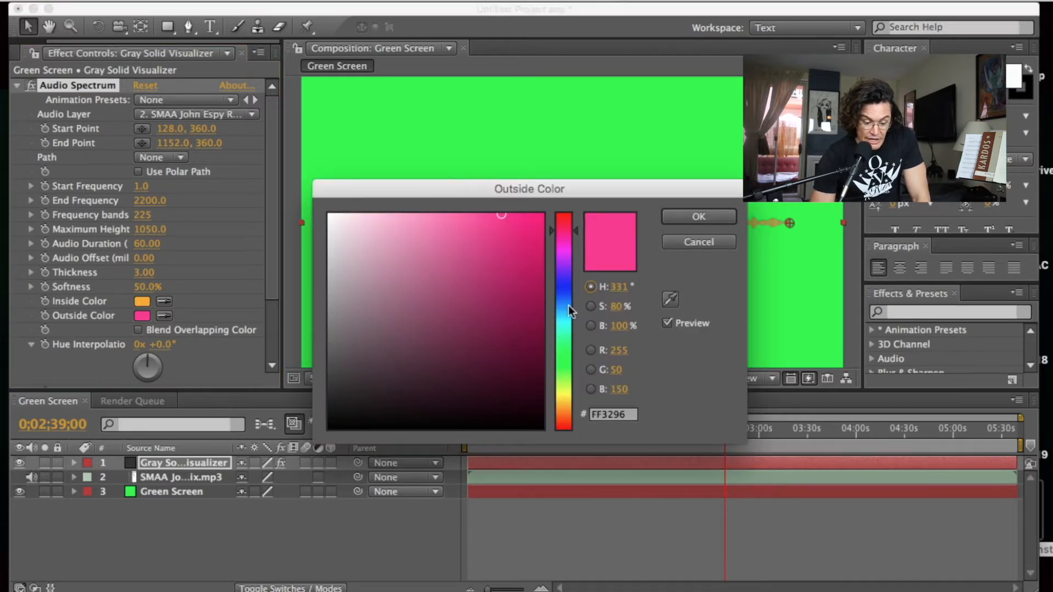
{"action": "left_click", "coordinate": [563, 421]}
{"action": "left_click", "coordinate": [539, 220]}
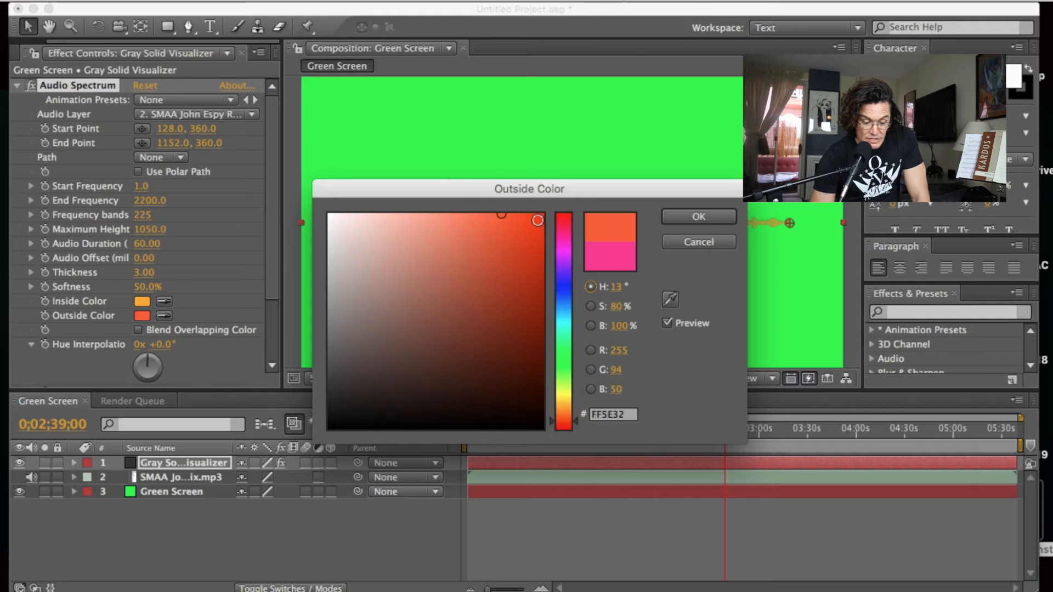
{"action": "left_click", "coordinate": [699, 216]}
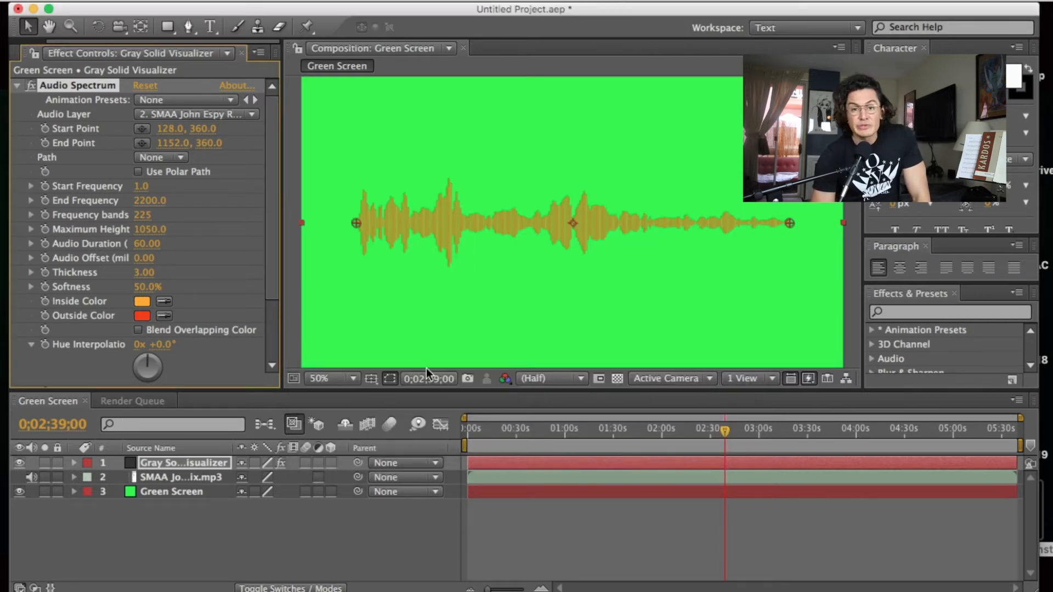
{"action": "left_click_drag", "start_coordinate": [724, 433], "coordinate": [772, 439]}
{"action": "left_click", "coordinate": [693, 438]}
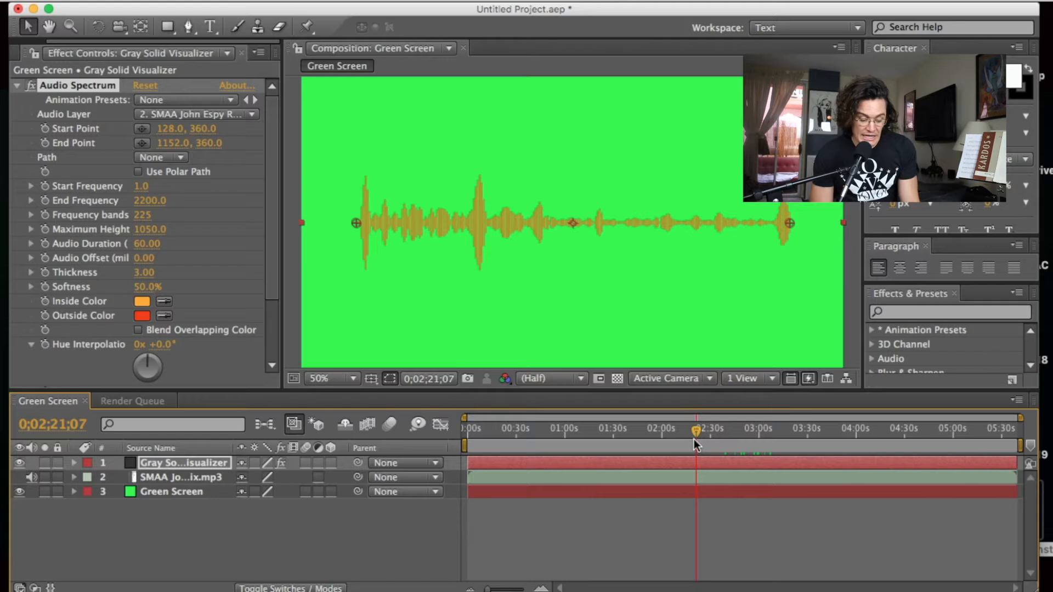
- Scale the visualizer layer down to under half the frame's width, move it slightly below center, and scrub back to 0;00;31;26
{"action": "left_click", "coordinate": [301, 222]}
{"action": "left_click", "coordinate": [199, 463]}
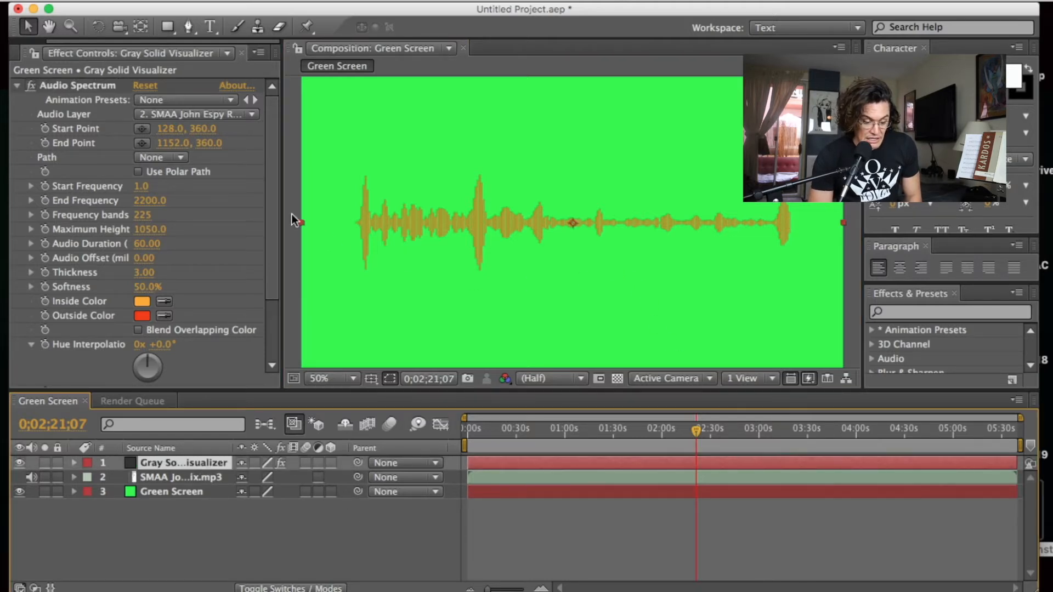
{"action": "left_click_drag", "start_coordinate": [302, 222], "coordinate": [461, 270]}
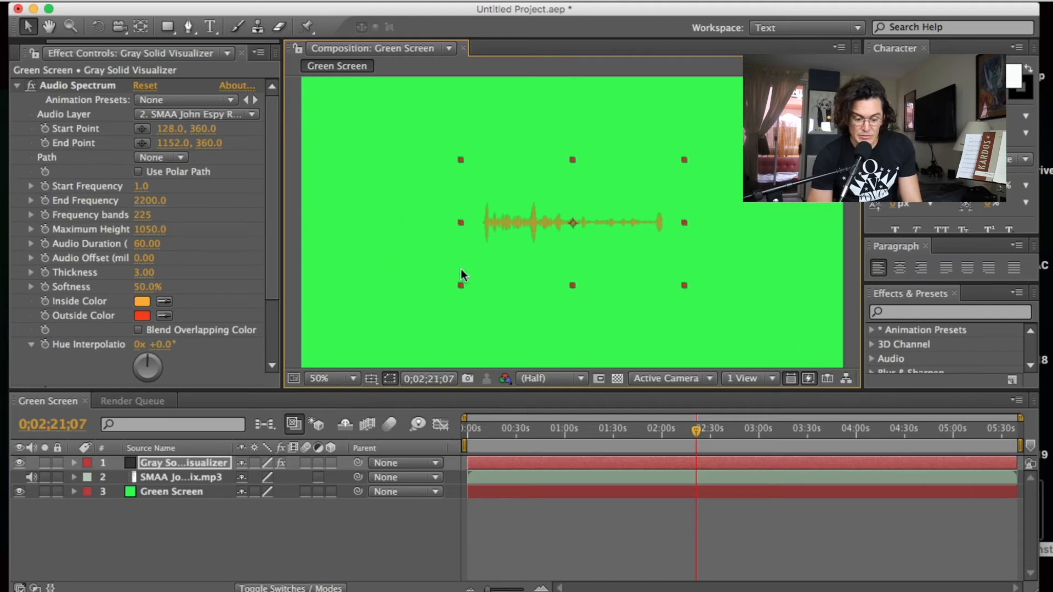
{"action": "left_click_drag", "start_coordinate": [527, 220], "coordinate": [530, 259]}
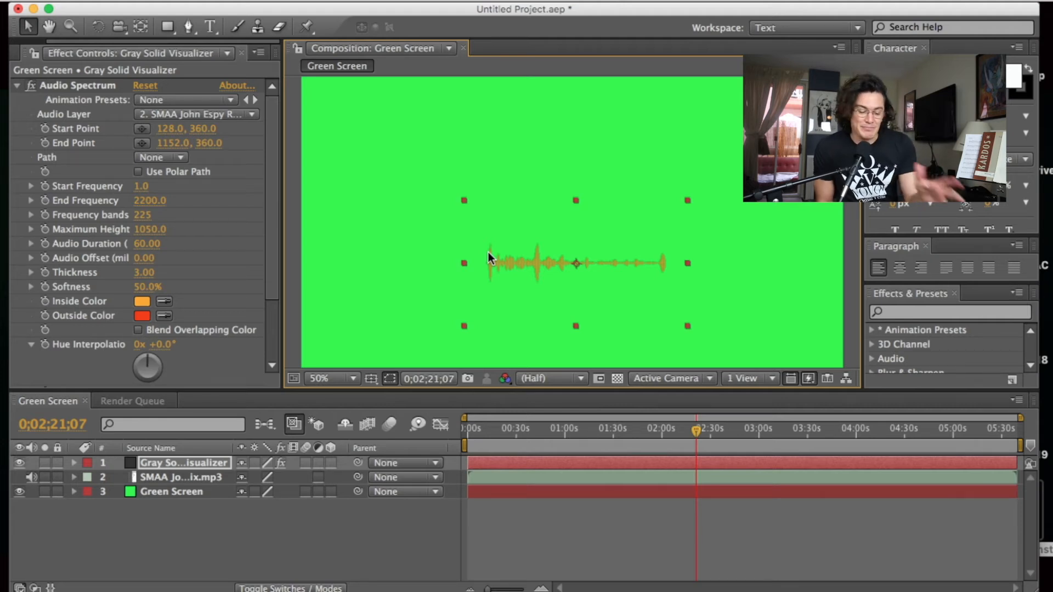
{"action": "left_click", "coordinate": [564, 532]}
{"action": "left_click_drag", "start_coordinate": [700, 426], "coordinate": [634, 436]}
{"action": "left_click", "coordinate": [521, 438]}
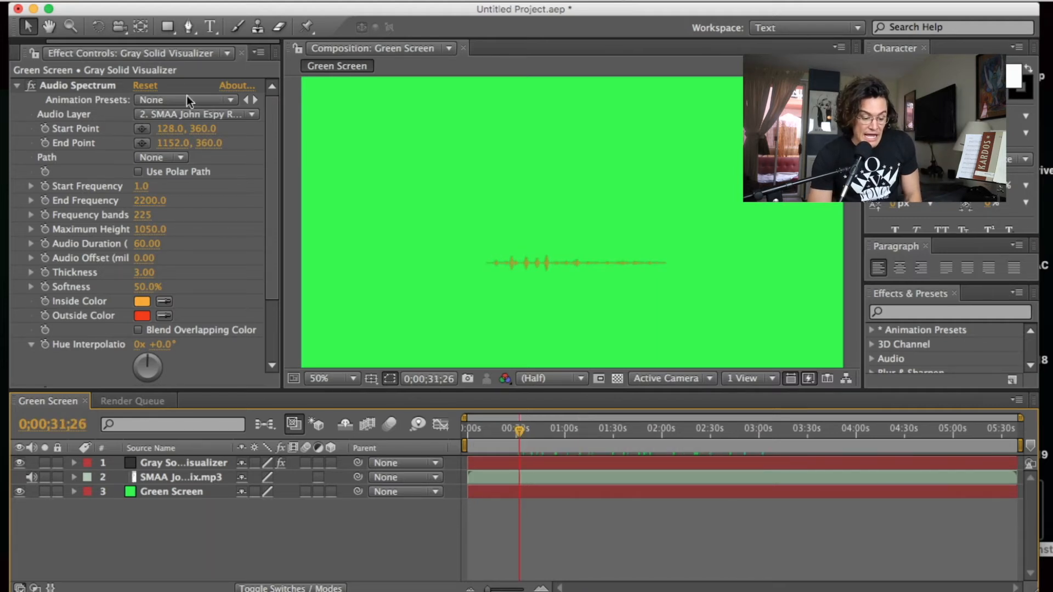
- Add the Green Screen composition to the render queue
{"action": "left_click", "coordinate": [128, 1]}
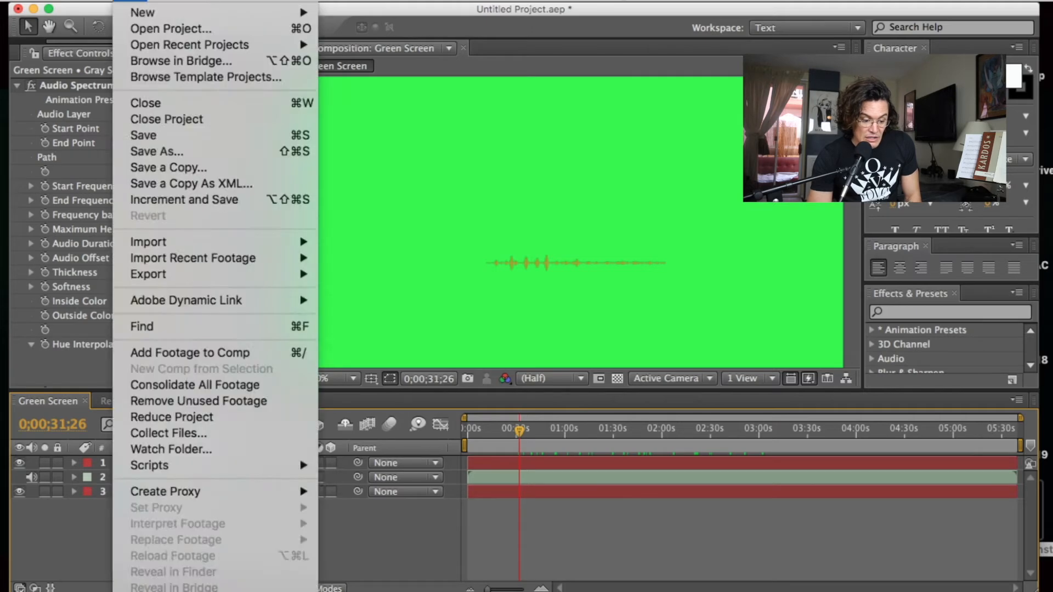
{"action": "mouse_move", "coordinate": [225, 1]}
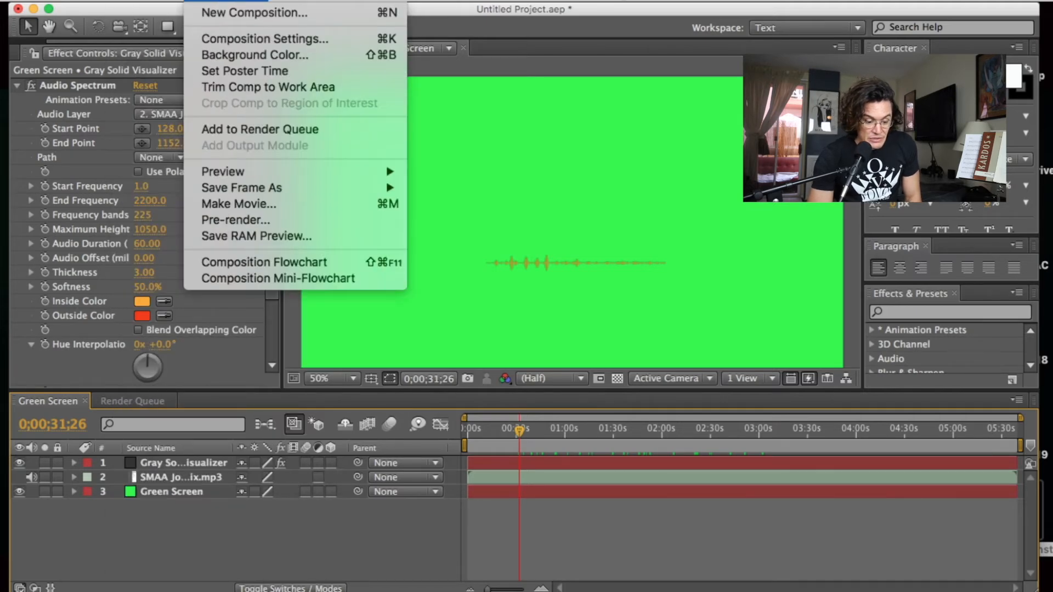
{"action": "left_click", "coordinate": [264, 128]}
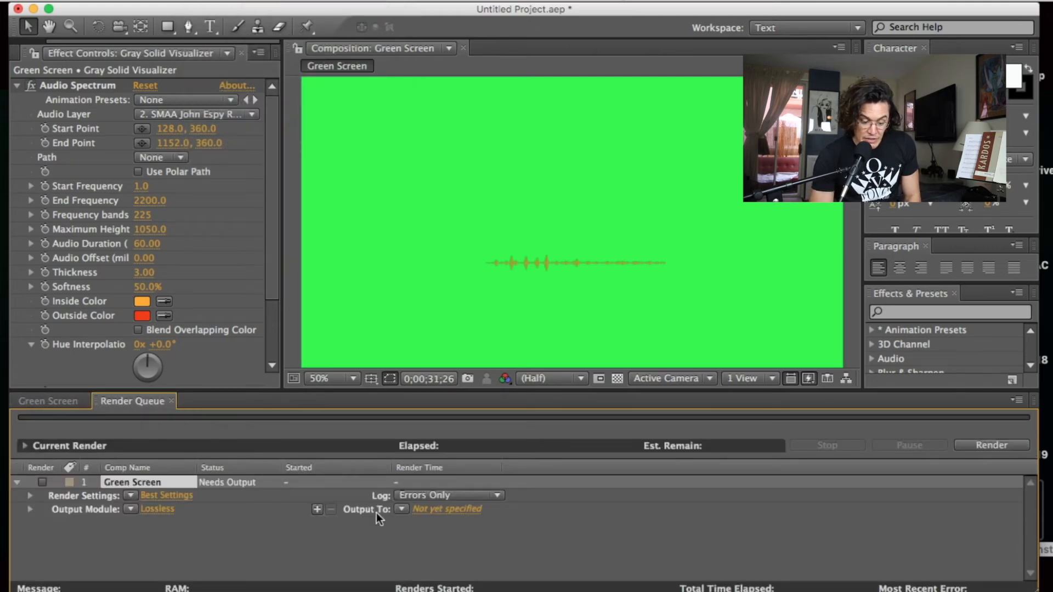
- Set the render output to Green Screen JEpsy Visualizer.mov in the Desktop folder SMAA J Espy InstG Video and start the render
{"action": "left_click", "coordinate": [450, 511]}
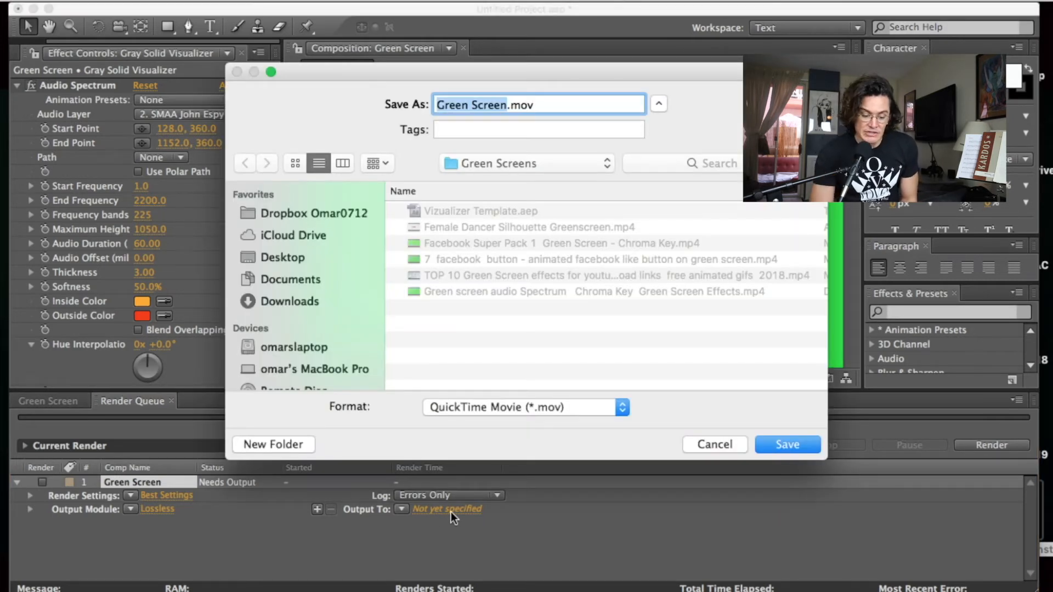
{"action": "left_click", "coordinate": [286, 257]}
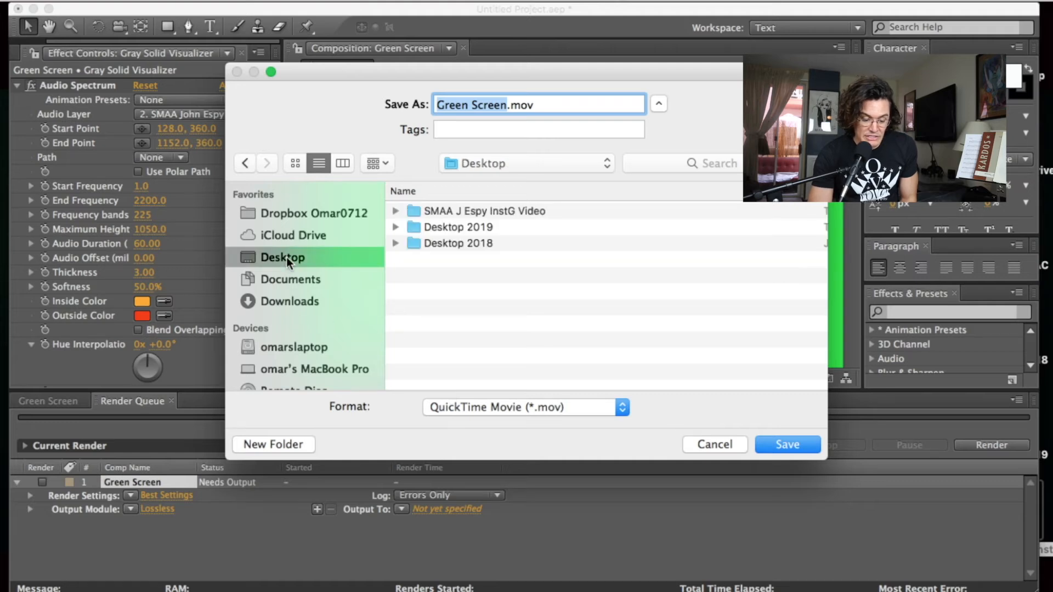
{"action": "left_click", "coordinate": [479, 211]}
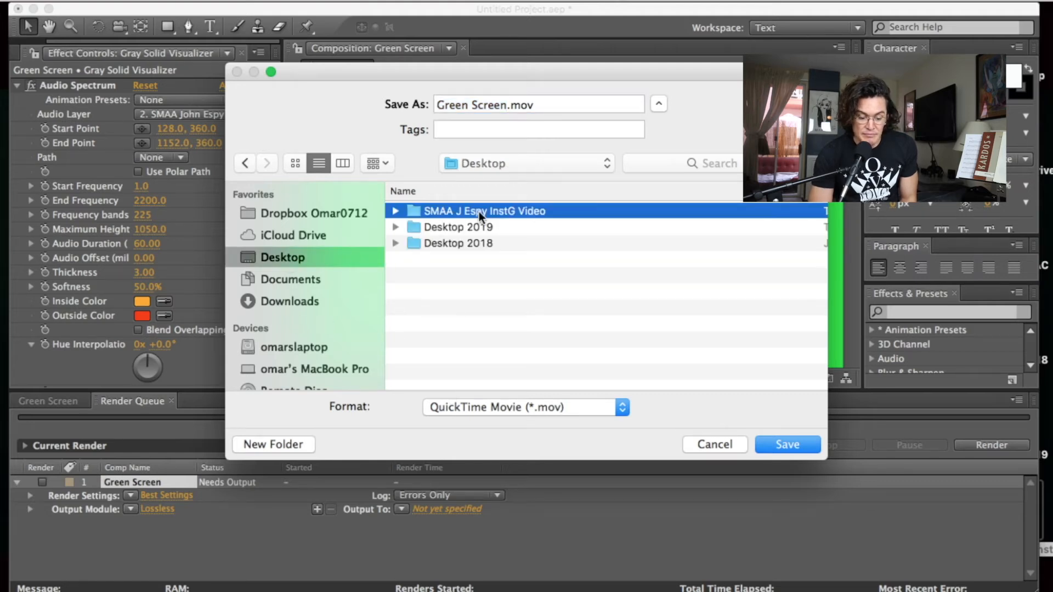
{"action": "double_click", "coordinate": [479, 212]}
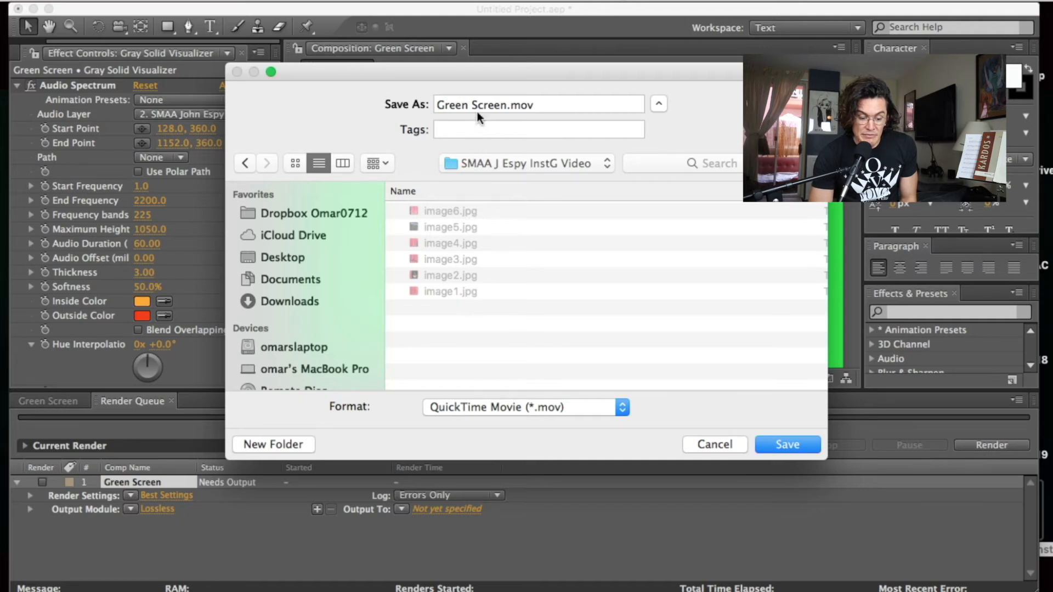
{"action": "left_click", "coordinate": [507, 106]}
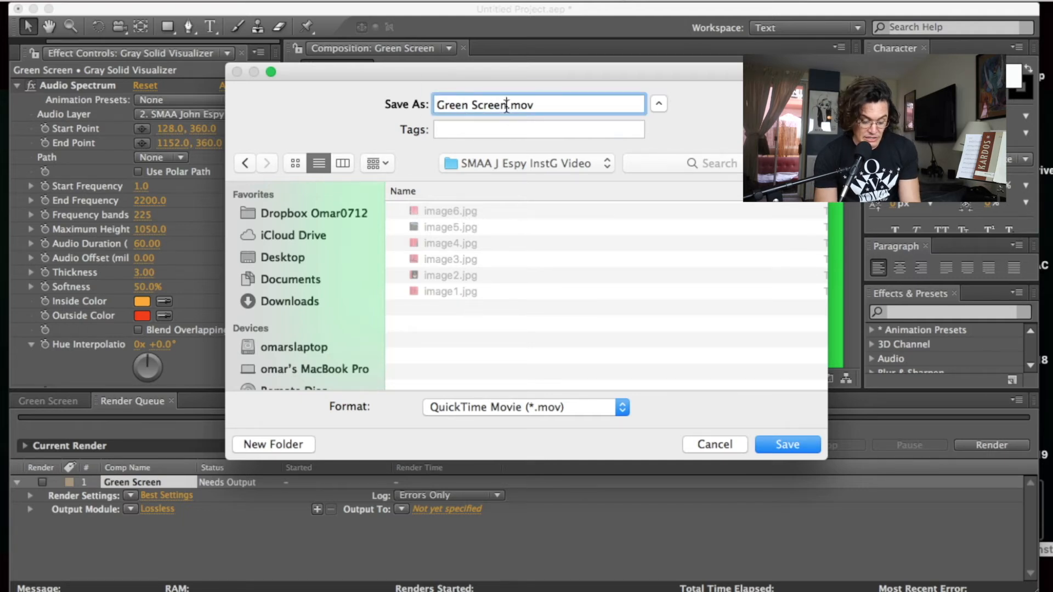
{"action": "type", "text": "JEpsy Visualizer"}
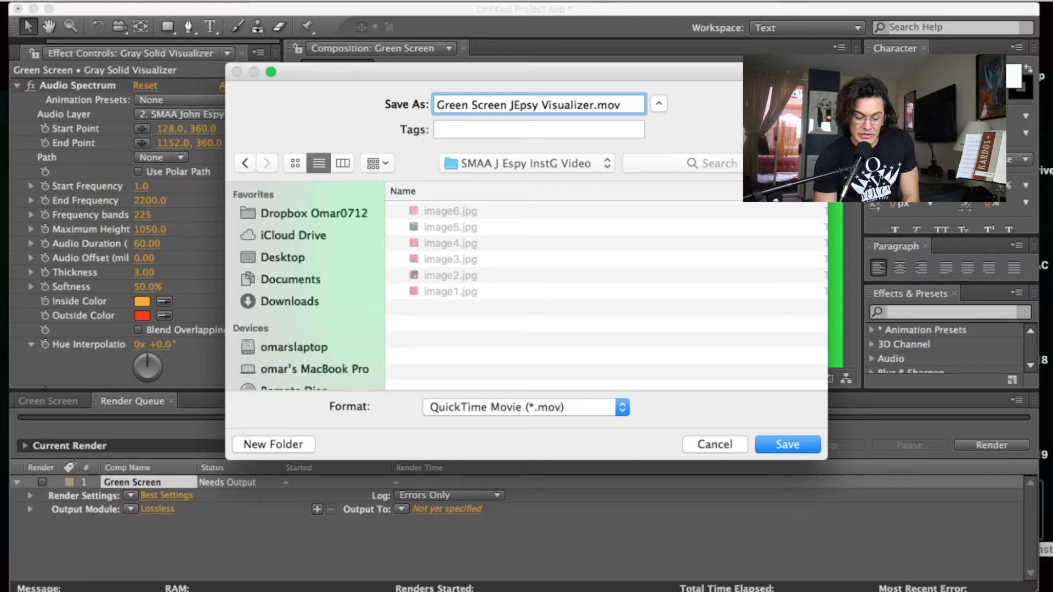
{"action": "left_click", "coordinate": [792, 445]}
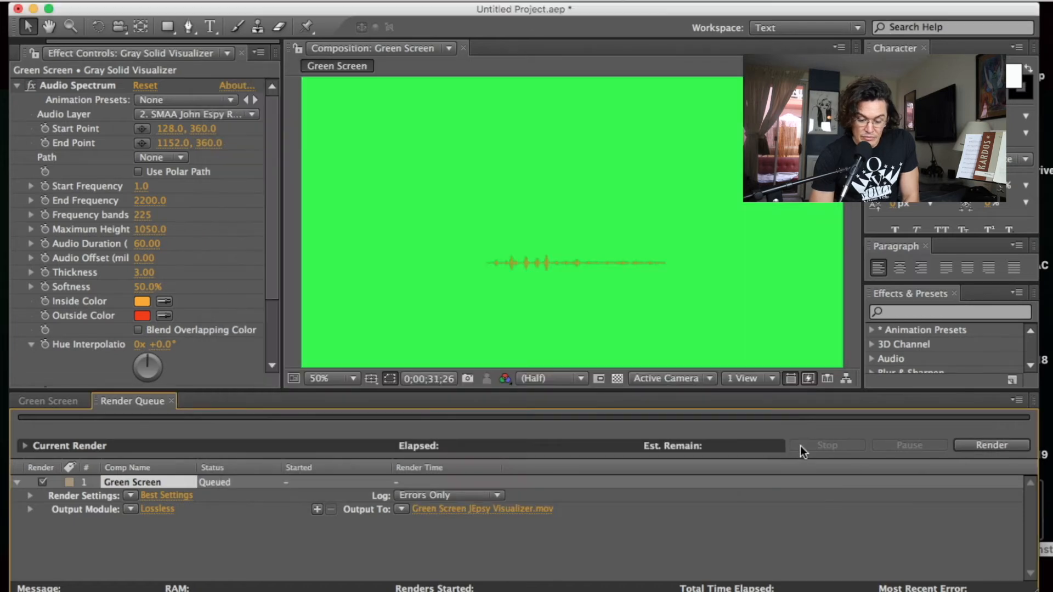
{"action": "left_click", "coordinate": [982, 445]}
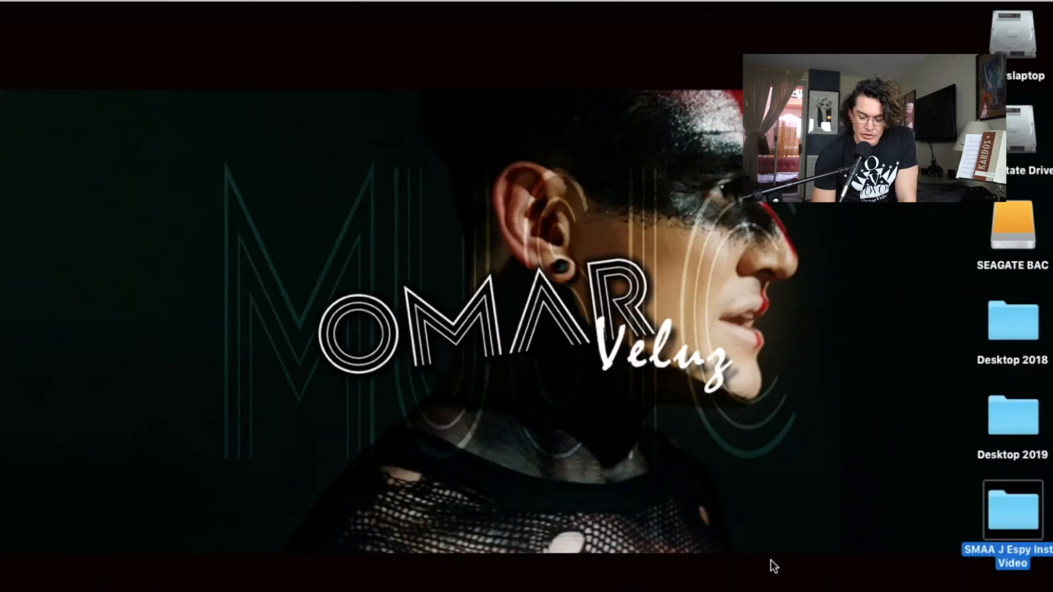
- Check the SMAA J Espy InstG Video folder on the desktop for the rendered visualizer movie and close it
{"action": "double_click", "coordinate": [1015, 506]}
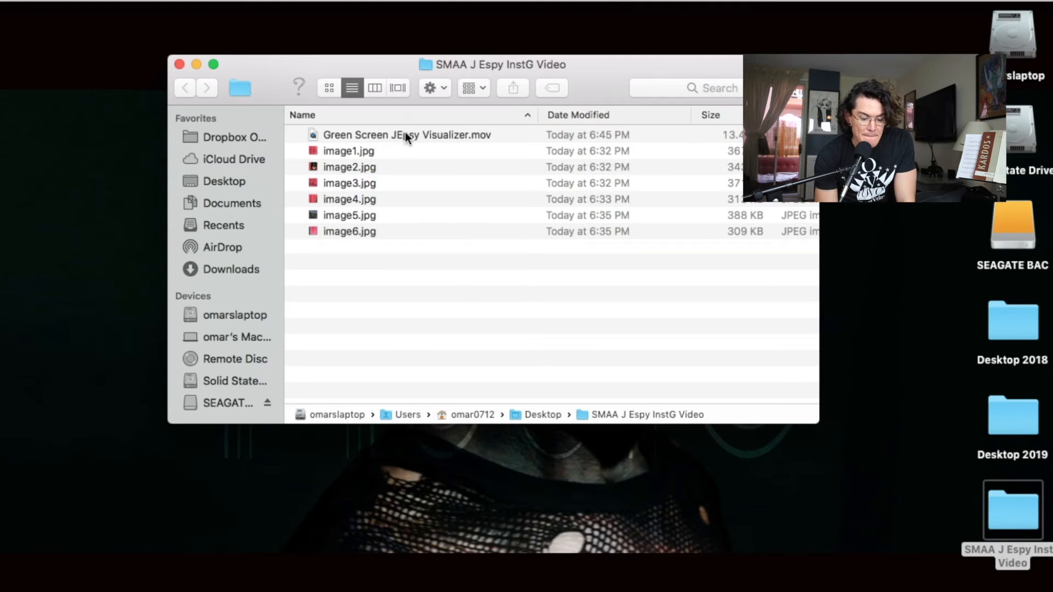
{"action": "left_click", "coordinate": [179, 64]}
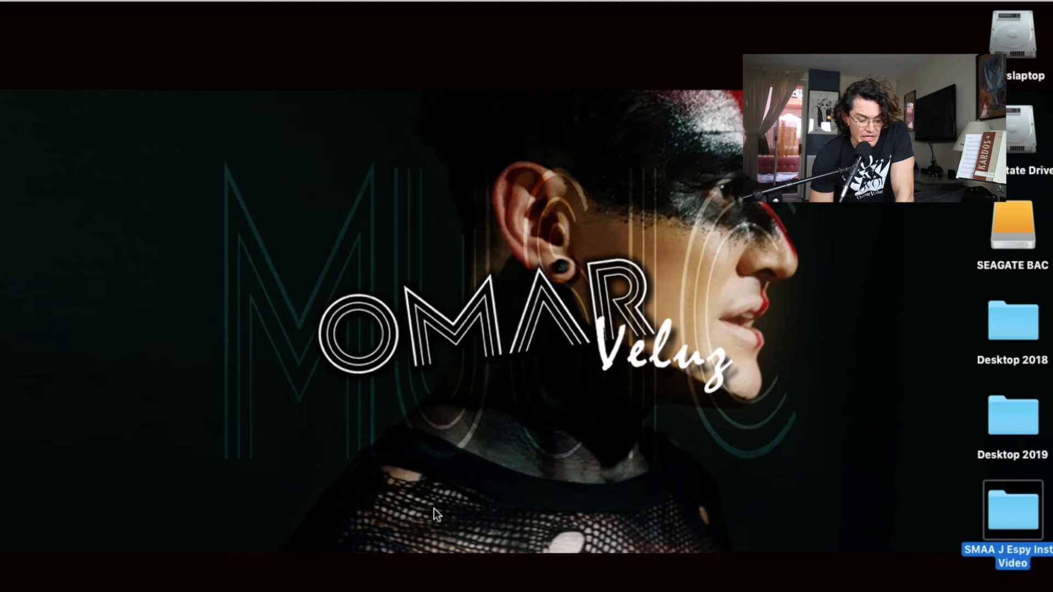
- Switch to iMovie with the My Movie 5 project and move its window aside to uncover the desktop drives and folders
{"action": "left_click", "coordinate": [476, 590]}
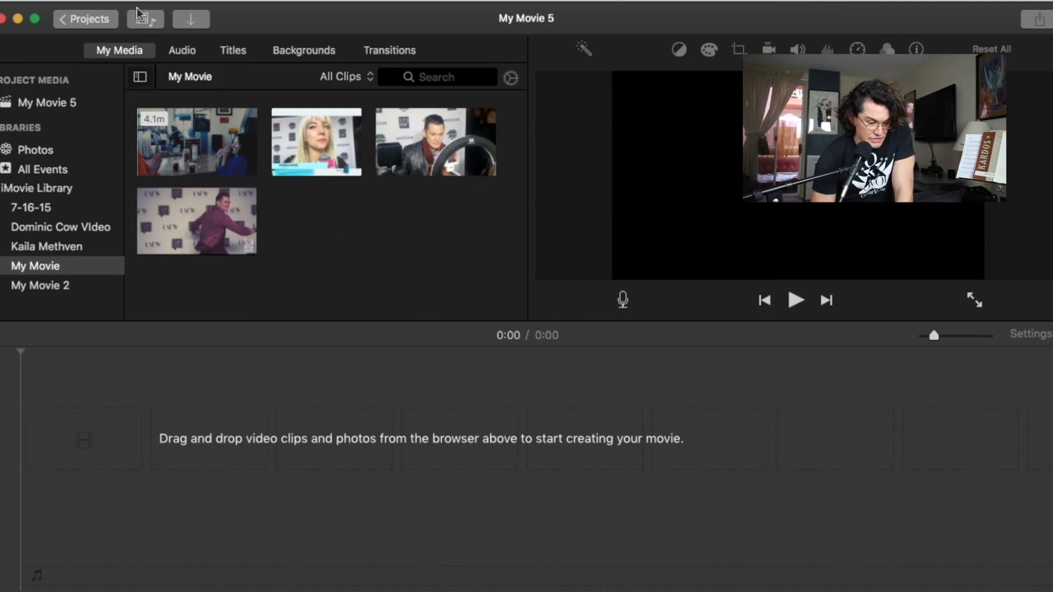
{"action": "left_click", "coordinate": [98, 2]}
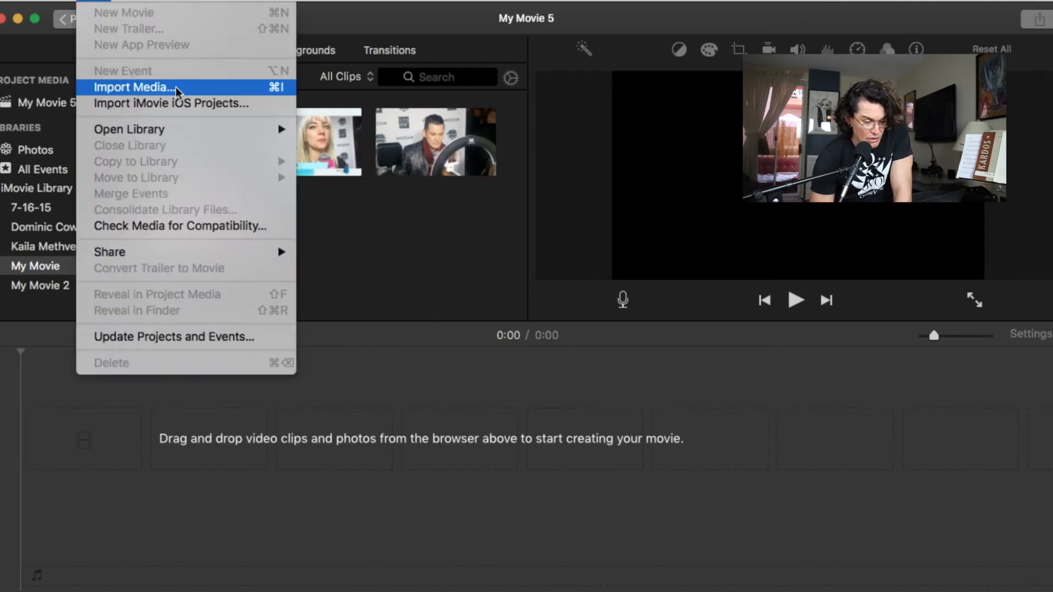
{"action": "left_click", "coordinate": [694, 14]}
{"action": "left_click_drag", "start_coordinate": [740, 31], "coordinate": [670, 27]}
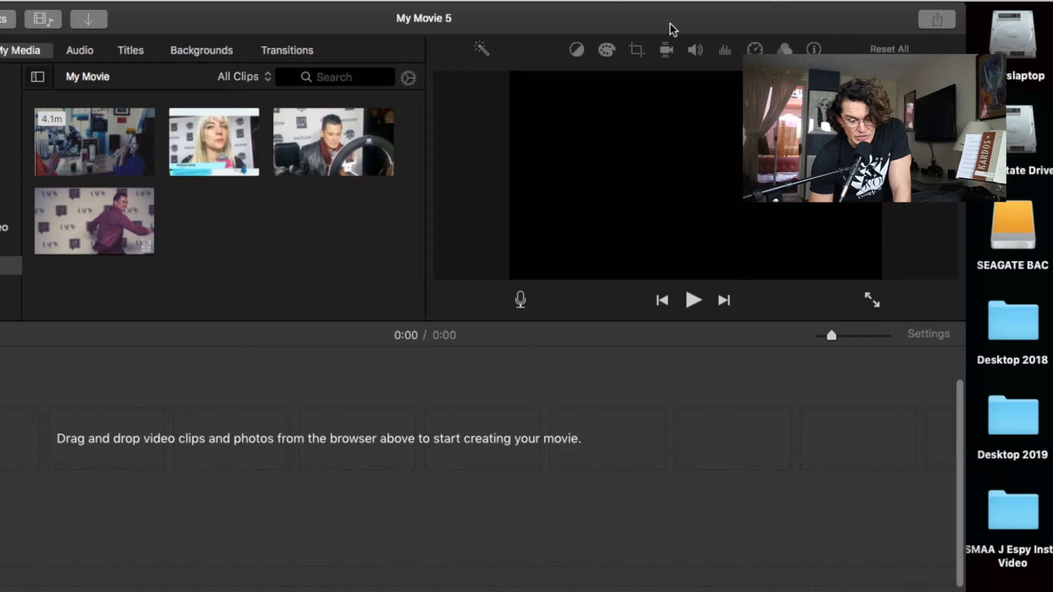
- Open the SEAGATE BAC drive and browse through the artist's music and SMAA folders into SMAA Final Masters
{"action": "left_click", "coordinate": [998, 230]}
{"action": "double_click", "coordinate": [998, 230]}
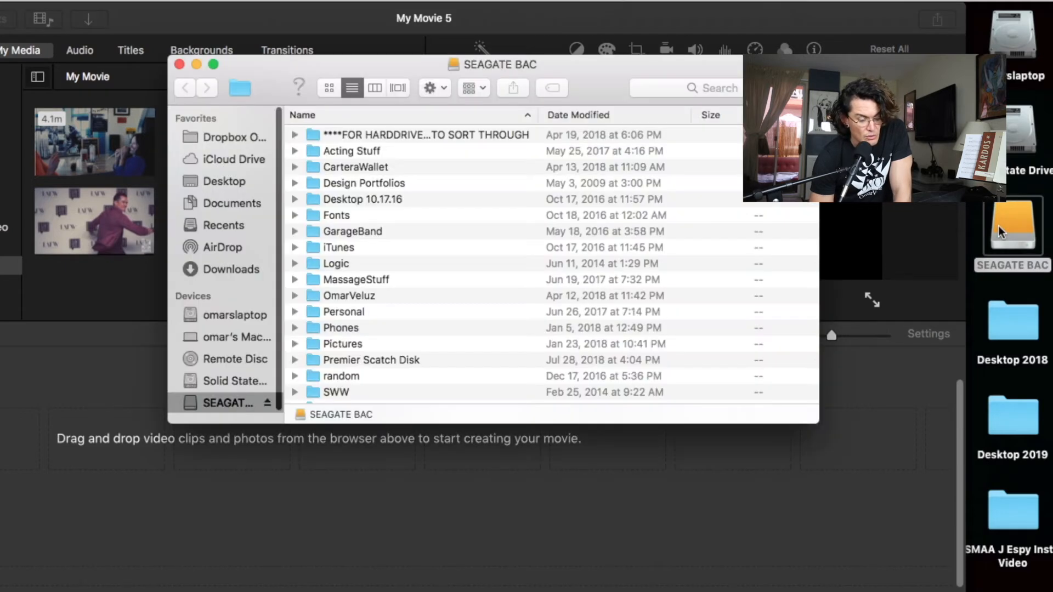
{"action": "left_click", "coordinate": [366, 297]}
{"action": "double_click", "coordinate": [366, 297]}
{"action": "left_click", "coordinate": [366, 297]}
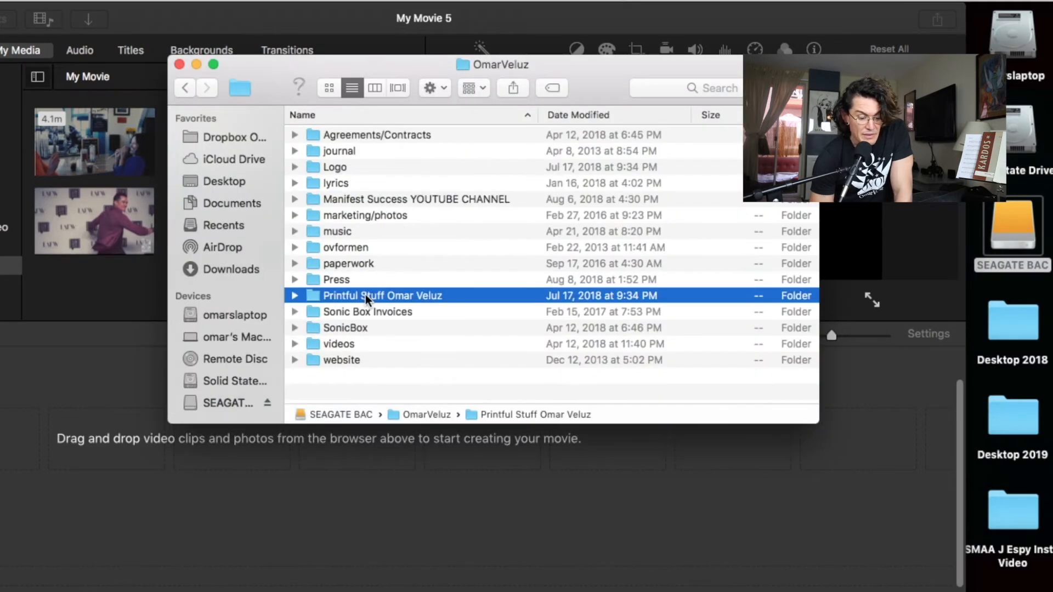
{"action": "double_click", "coordinate": [338, 232]}
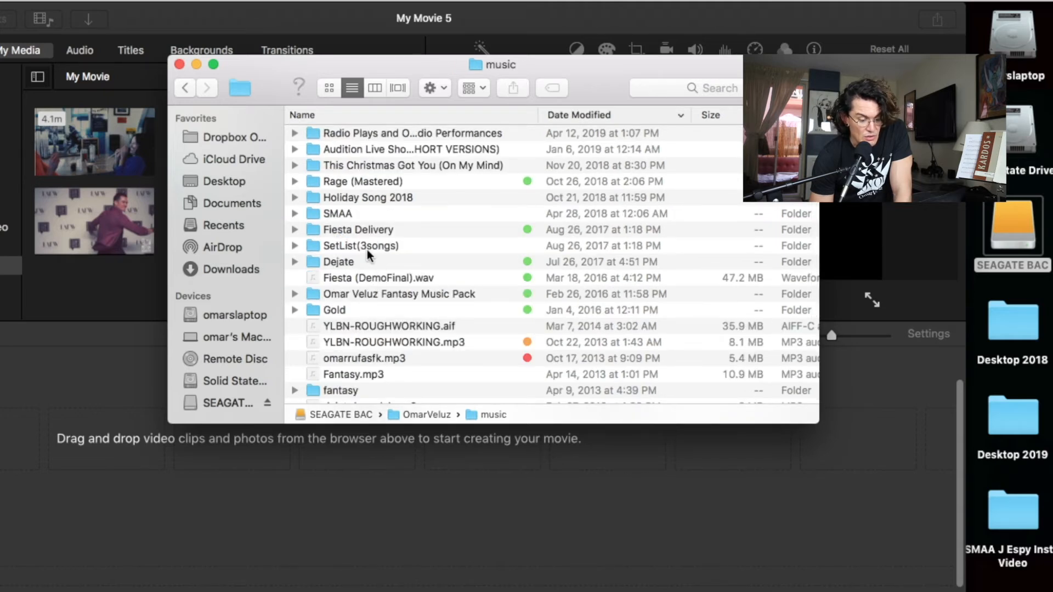
{"action": "double_click", "coordinate": [344, 212]}
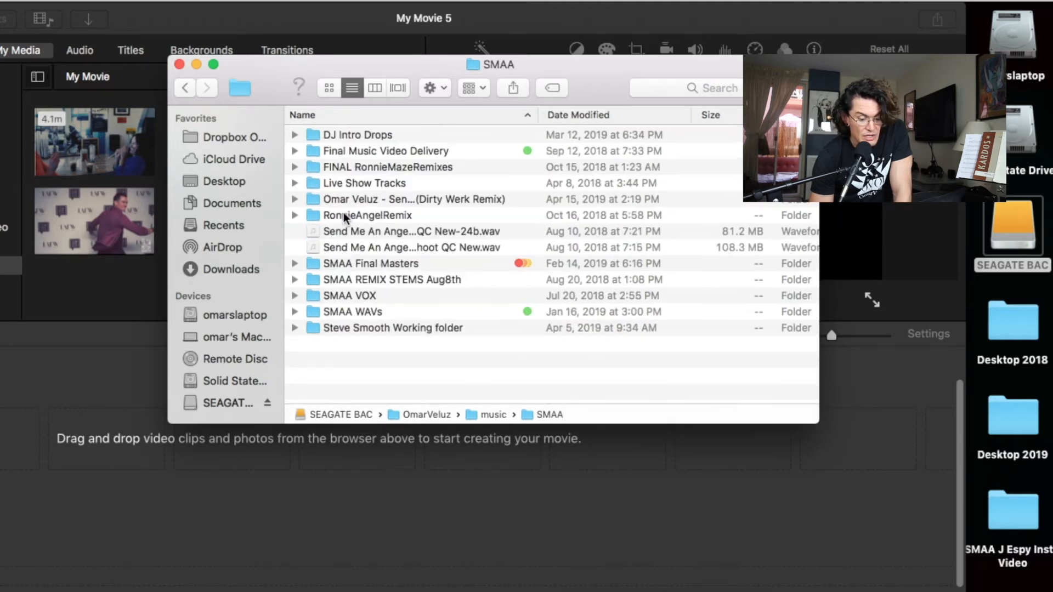
{"action": "double_click", "coordinate": [425, 259]}
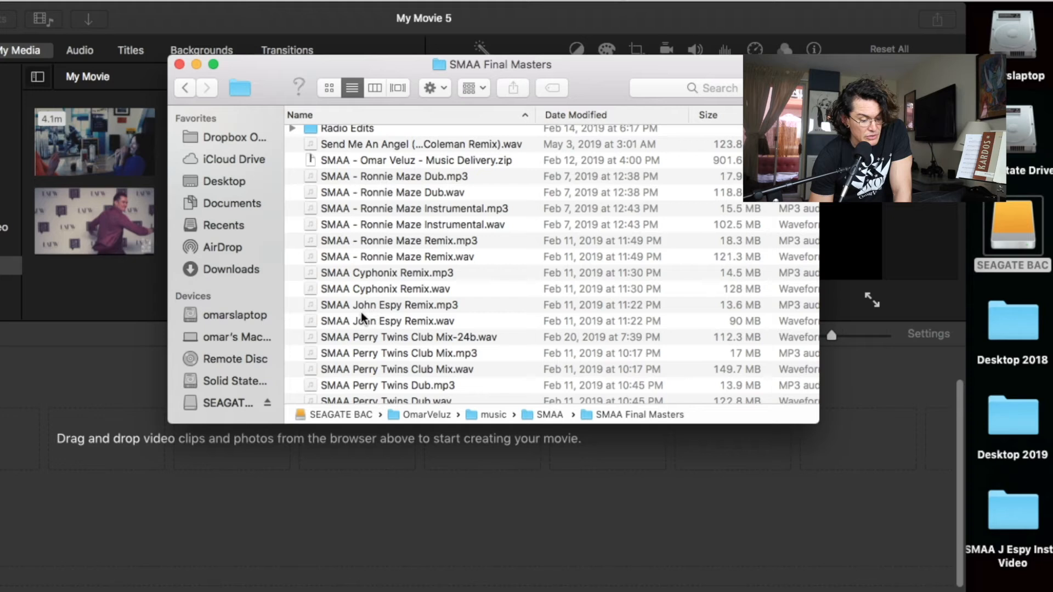
- Add SMAA John Espy Remix.mp3 to the iMovie timeline as an audio track and align it to the start at 0:00
{"action": "left_click", "coordinate": [400, 310]}
{"action": "left_click_drag", "start_coordinate": [368, 303], "coordinate": [93, 561]}
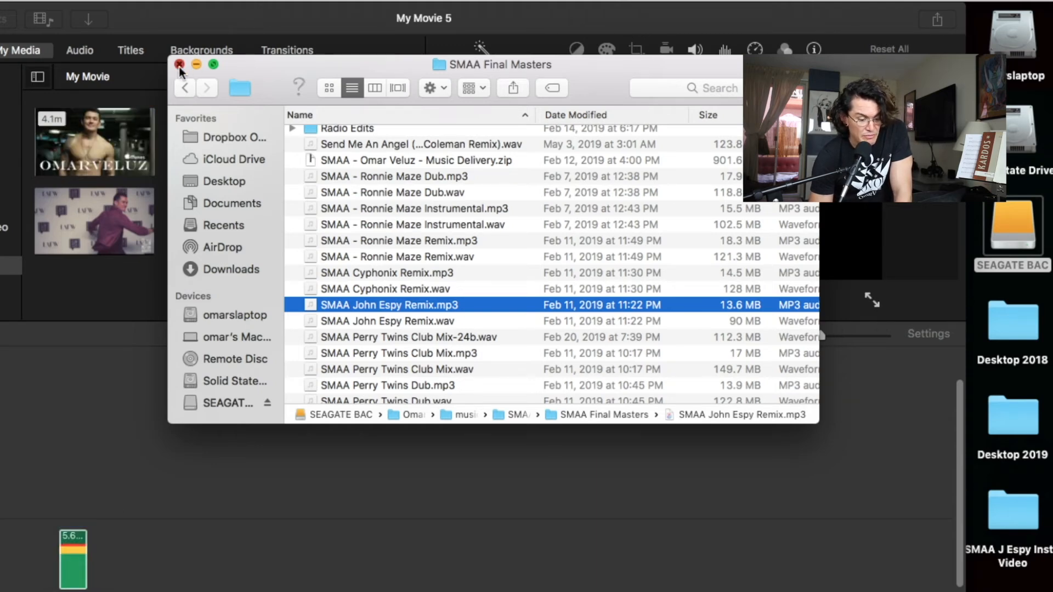
{"action": "left_click", "coordinate": [179, 65]}
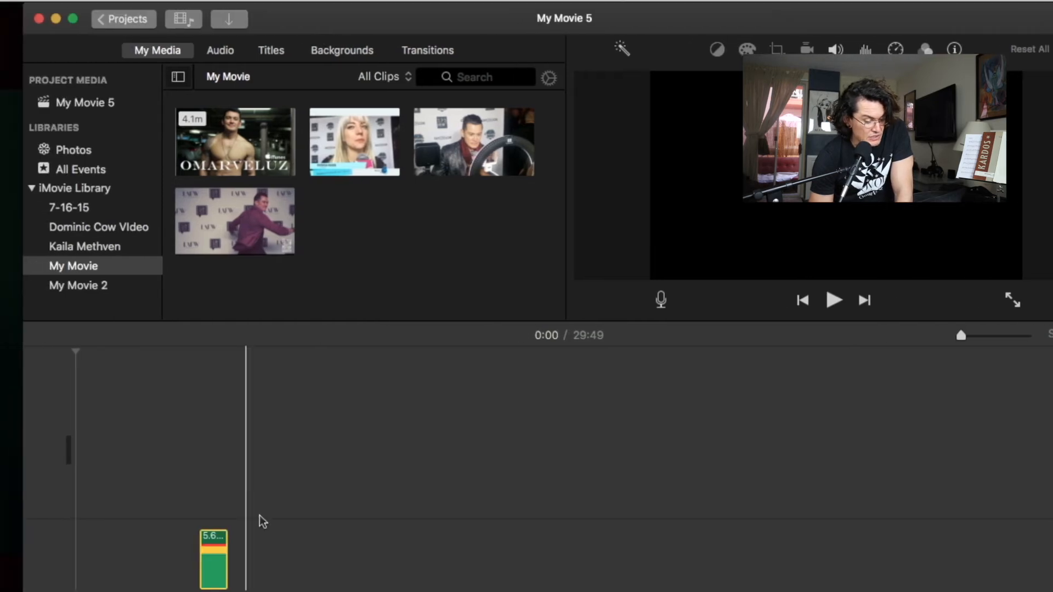
{"action": "left_click_drag", "start_coordinate": [212, 567], "coordinate": [76, 566]}
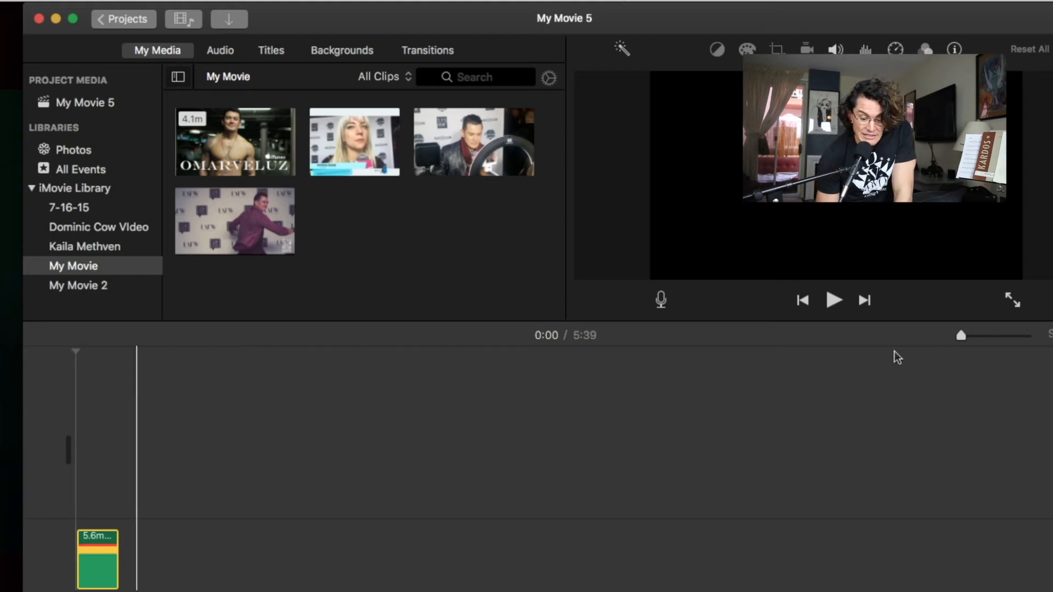
- Add image1.jpg through image6.jpg from the SMAA J Espy InstG Video folder to the timeline above the audio track
{"action": "left_click_drag", "start_coordinate": [963, 337], "coordinate": [979, 336]}
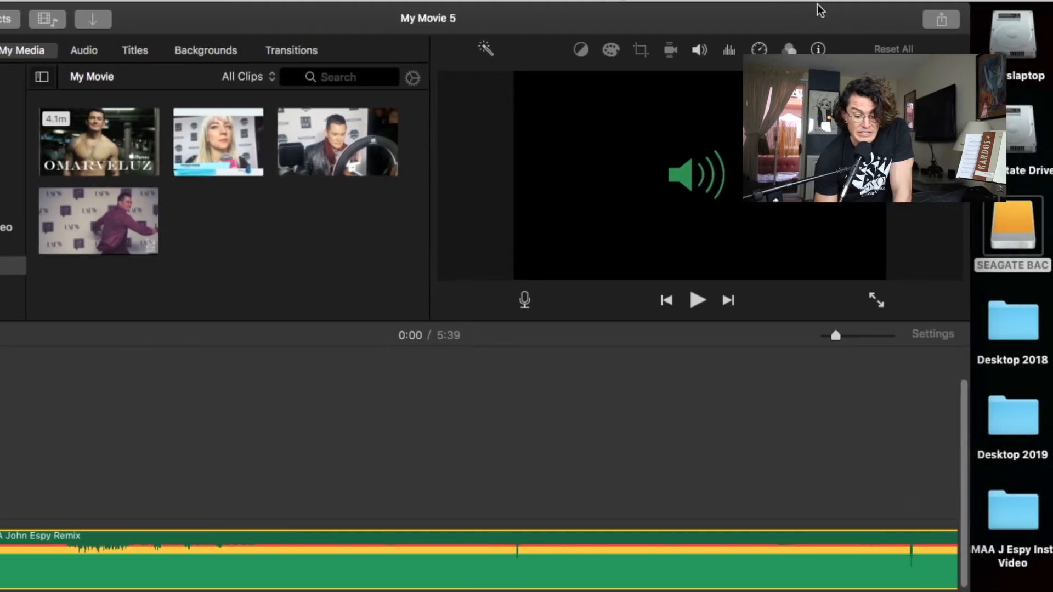
{"action": "left_click", "coordinate": [1016, 499]}
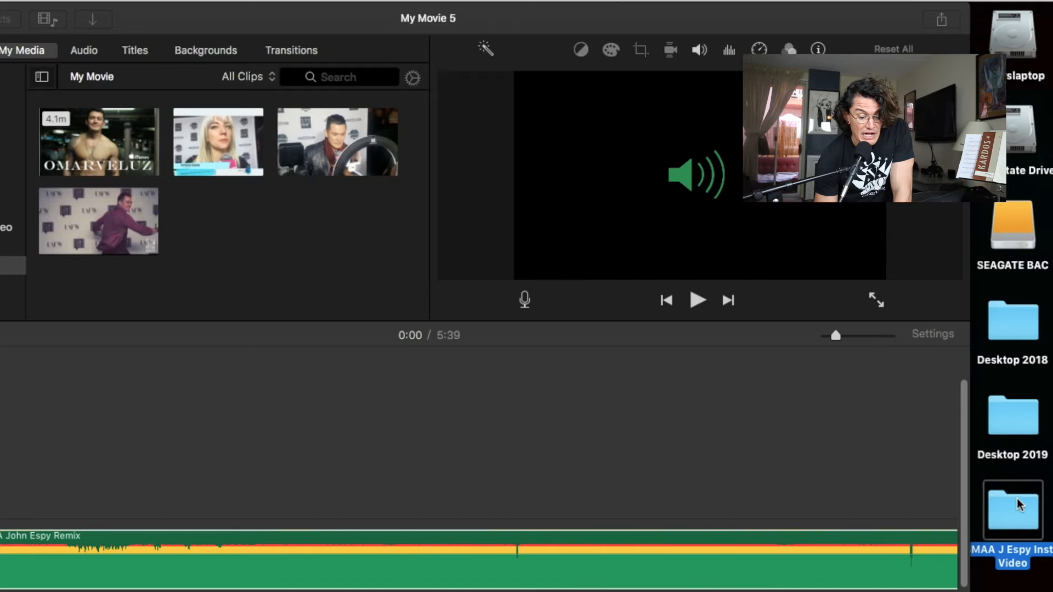
{"action": "double_click", "coordinate": [1016, 498]}
{"action": "left_click_drag", "start_coordinate": [401, 271], "coordinate": [164, 474]}
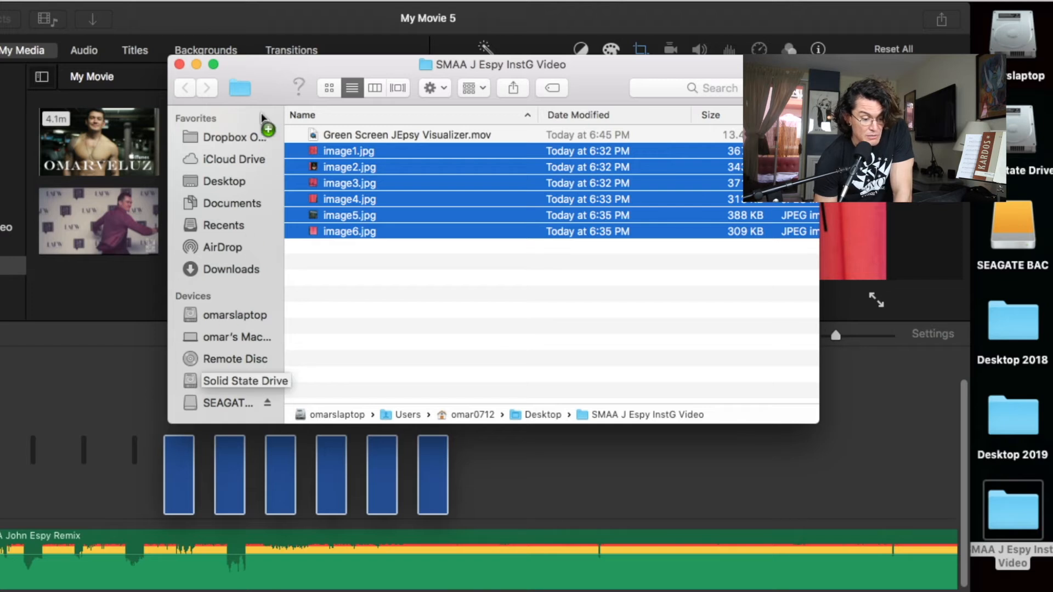
{"action": "left_click", "coordinate": [179, 64]}
- Set the crop style of all six image clips to Fit and check the second image in the preview
{"action": "left_click_drag", "start_coordinate": [153, 8], "coordinate": [244, 7]}
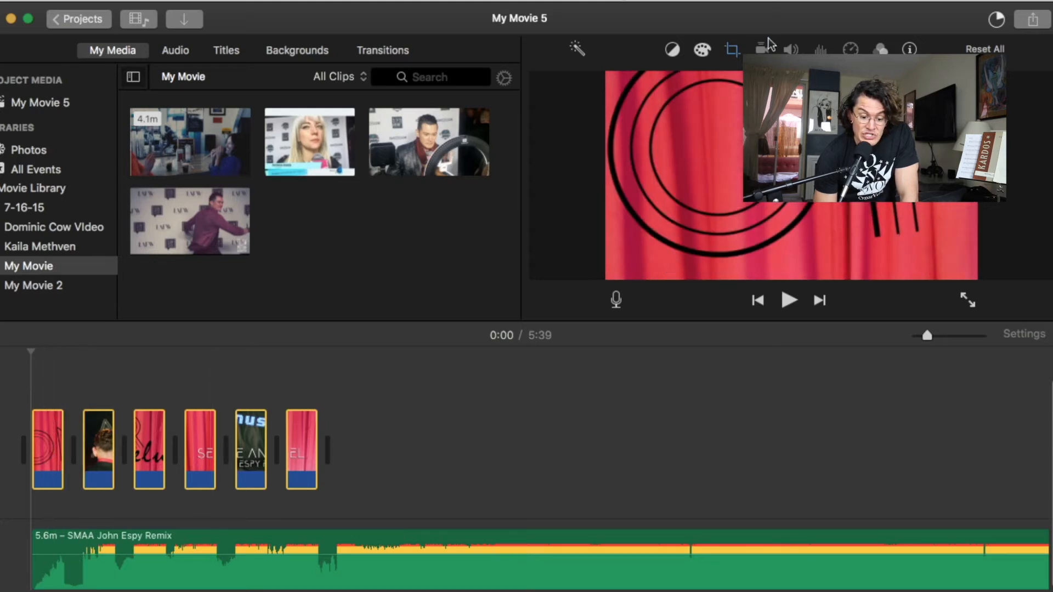
{"action": "left_click", "coordinate": [732, 49]}
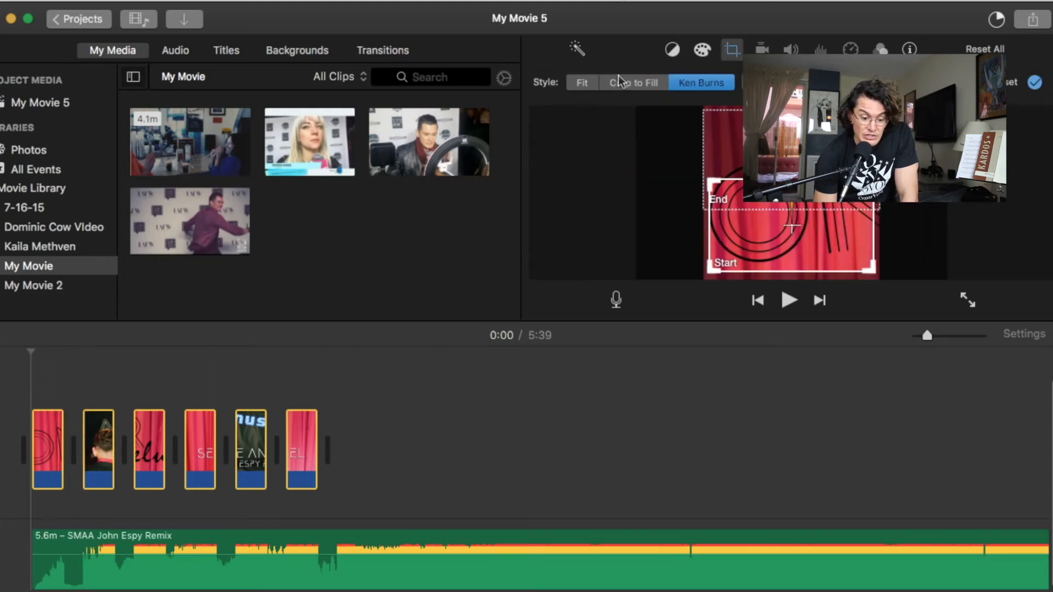
{"action": "left_click", "coordinate": [580, 86]}
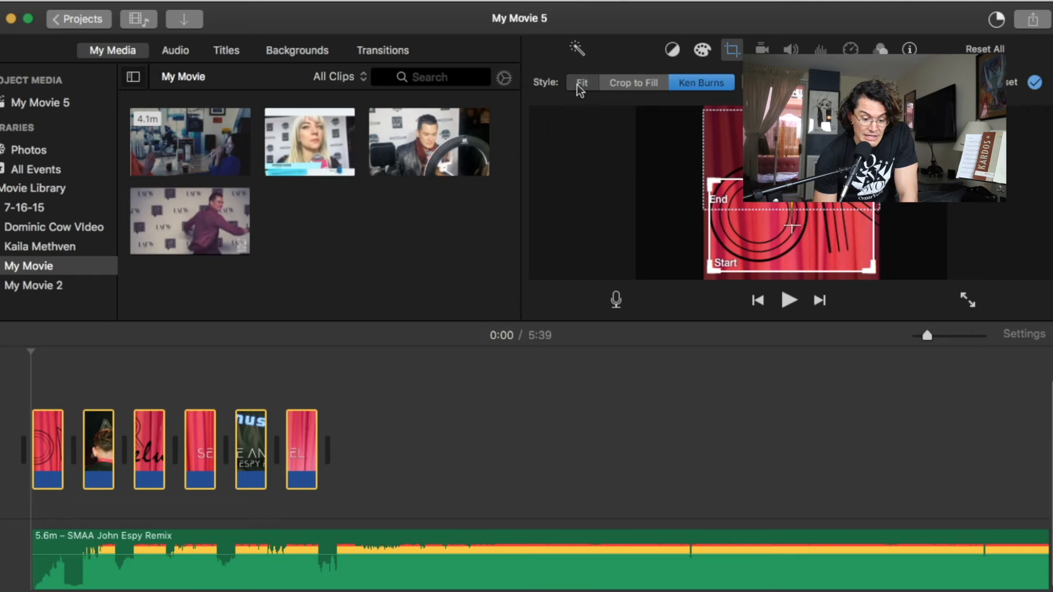
{"action": "left_click", "coordinate": [91, 447]}
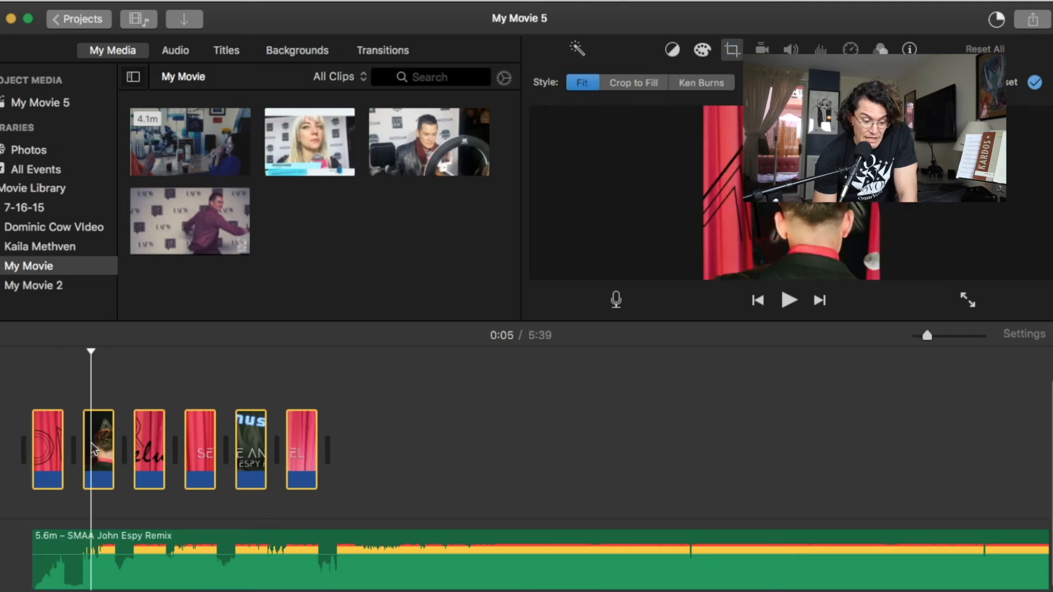
- Check the fourth, fifth, sixth and first image clips in the preview to verify their fit
{"action": "left_click", "coordinate": [191, 455]}
{"action": "left_click", "coordinate": [260, 463]}
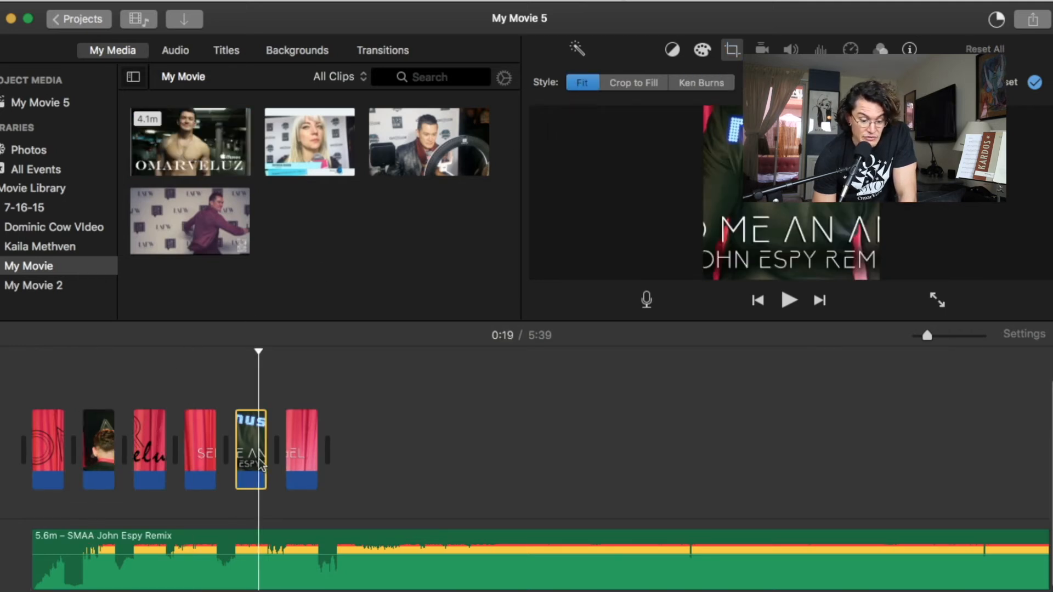
{"action": "left_click", "coordinate": [304, 457]}
{"action": "left_click", "coordinate": [48, 444]}
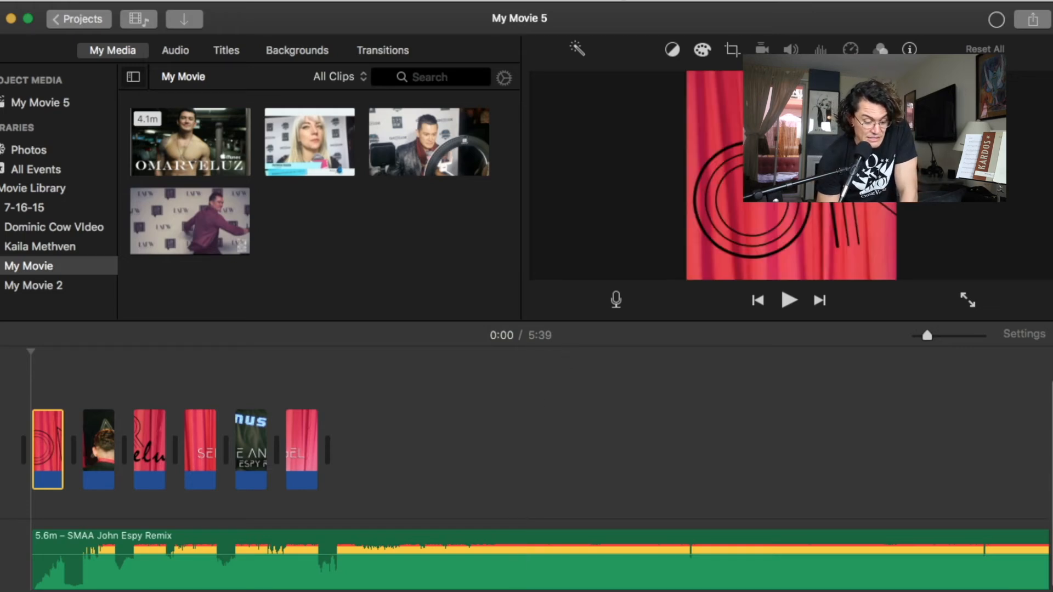
- Open Calculator, work out each image's duration by converting 5:39 to seconds and dividing by 6, and close Calculator
{"action": "key", "text": "F4"}
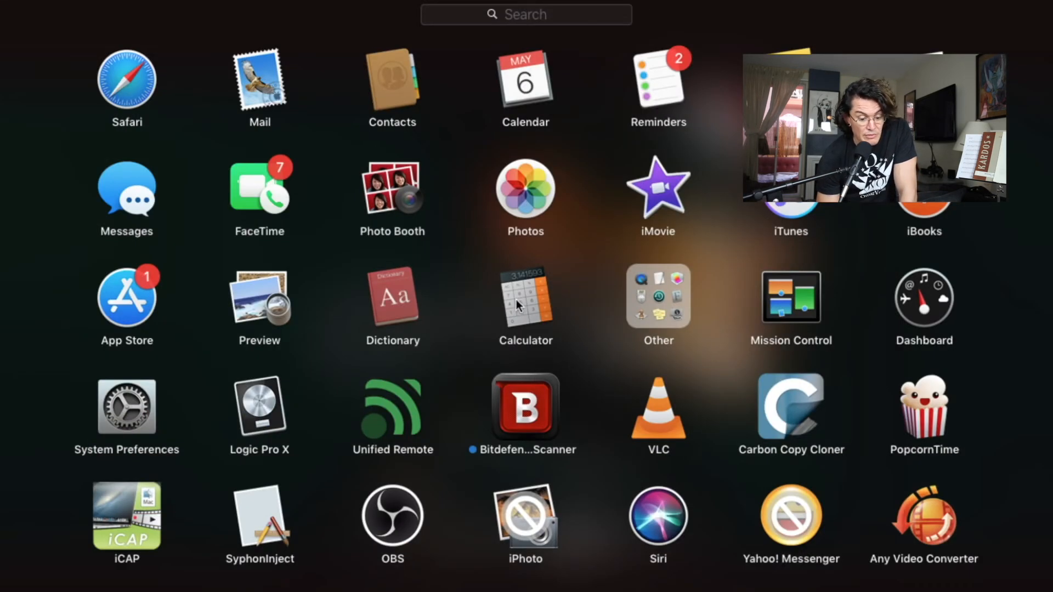
{"action": "key", "text": "Escape"}
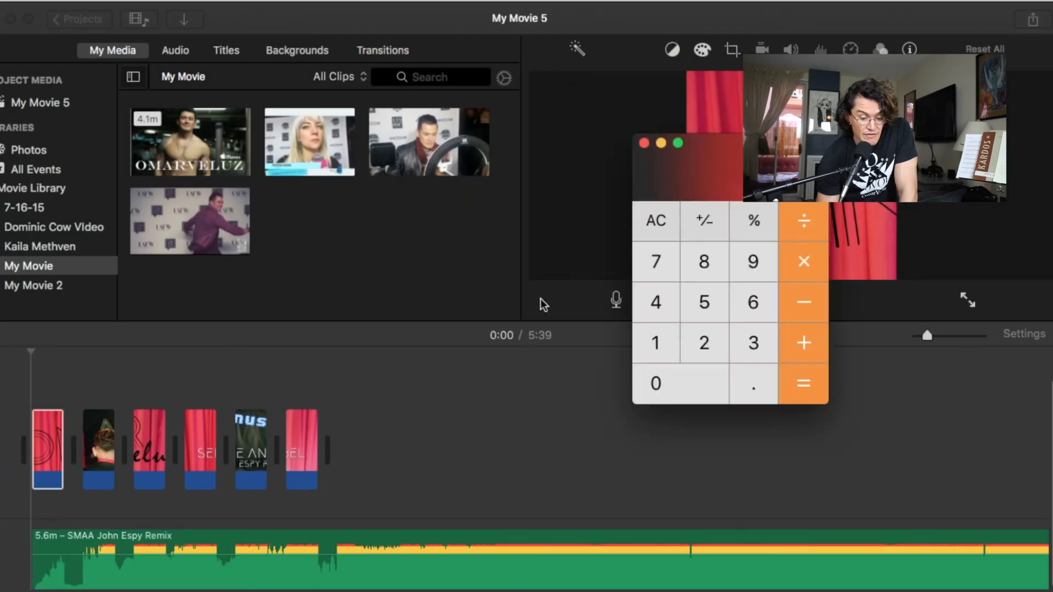
{"action": "left_click", "coordinate": [711, 313]}
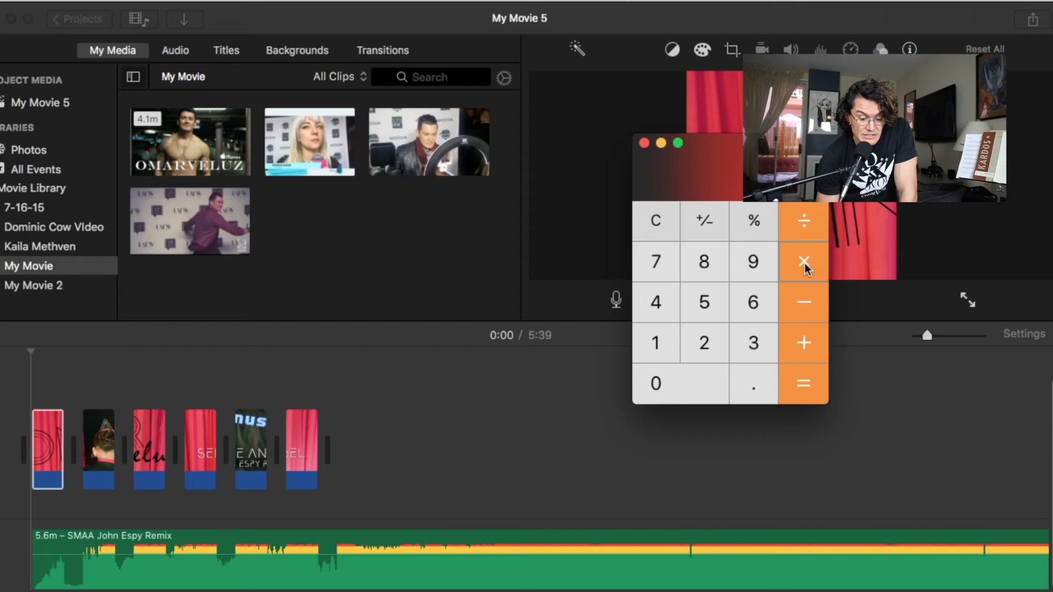
{"action": "left_click", "coordinate": [809, 347]}
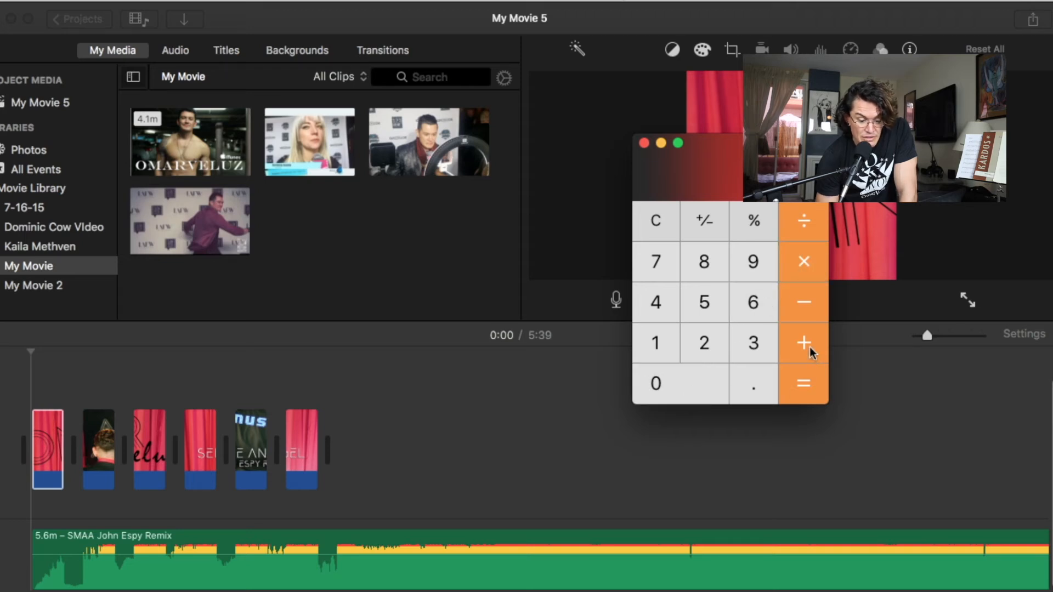
{"action": "left_click", "coordinate": [759, 351]}
{"action": "left_click", "coordinate": [755, 265]}
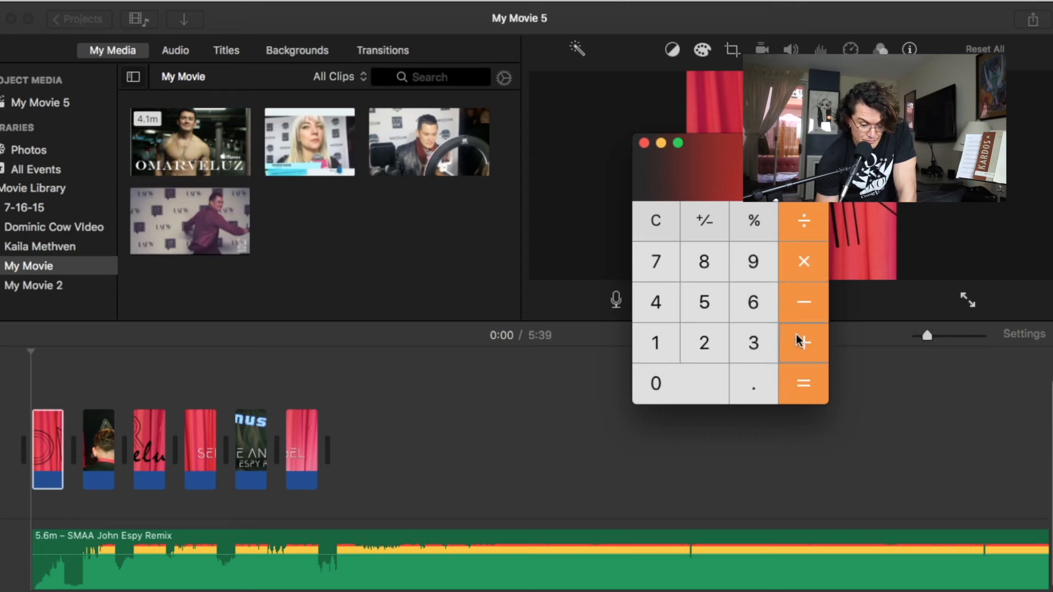
{"action": "left_click", "coordinate": [812, 389]}
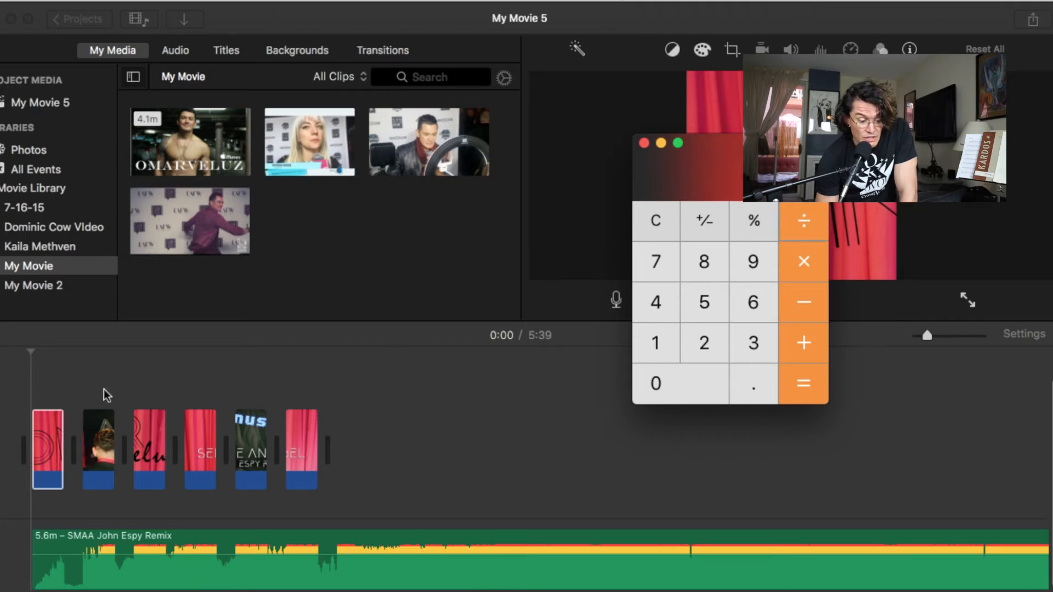
{"action": "left_click", "coordinate": [755, 304]}
{"action": "left_click", "coordinate": [821, 389]}
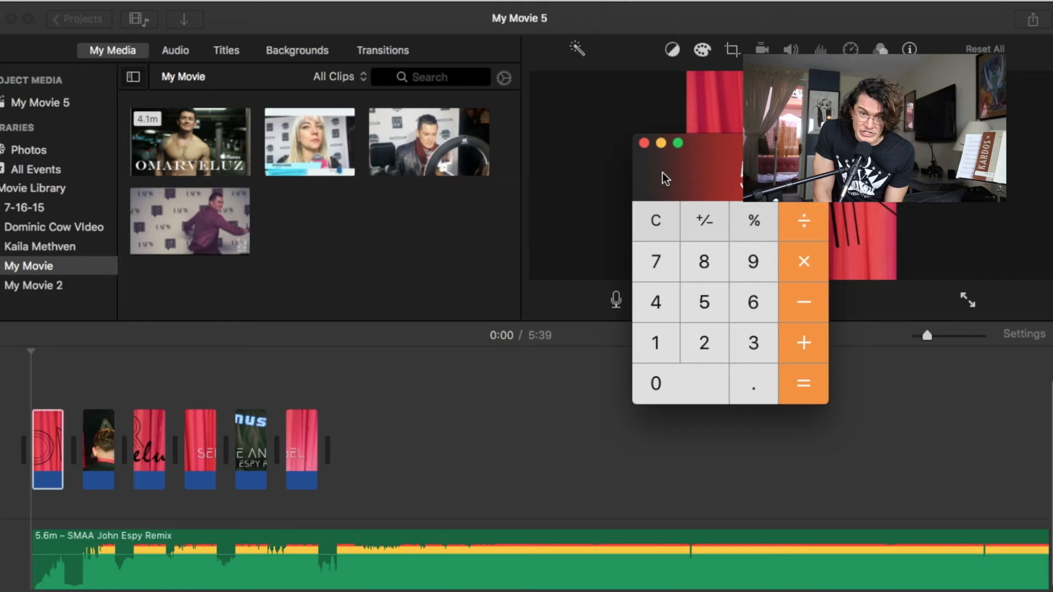
{"action": "left_click", "coordinate": [643, 144]}
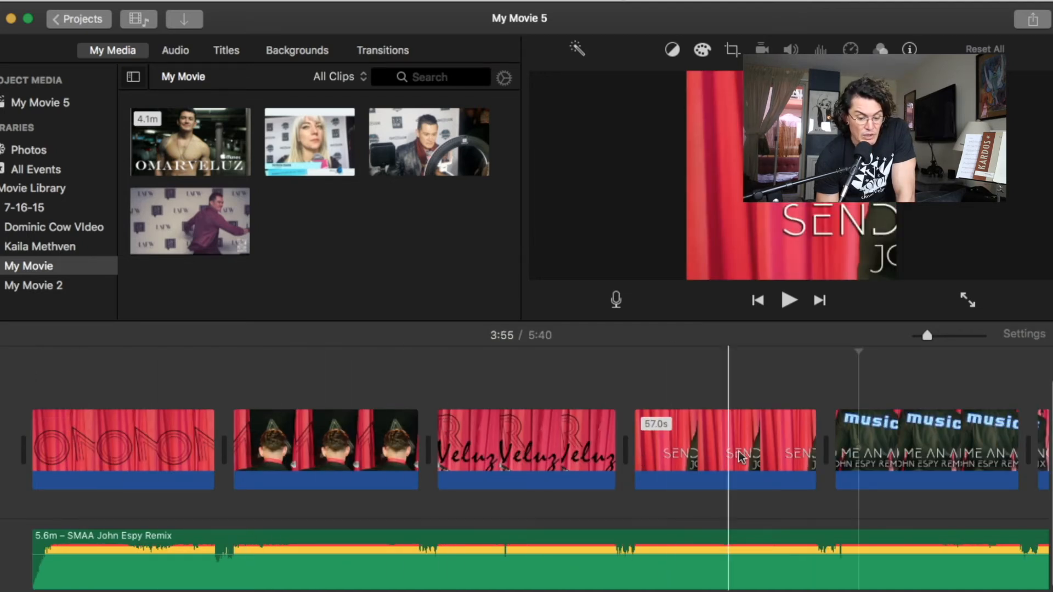
{"action": "scroll", "coordinate": [779, 450], "scroll_direction": "right", "scroll_amount": 2}
{"action": "scroll", "coordinate": [839, 455], "scroll_direction": "right", "scroll_amount": 2}
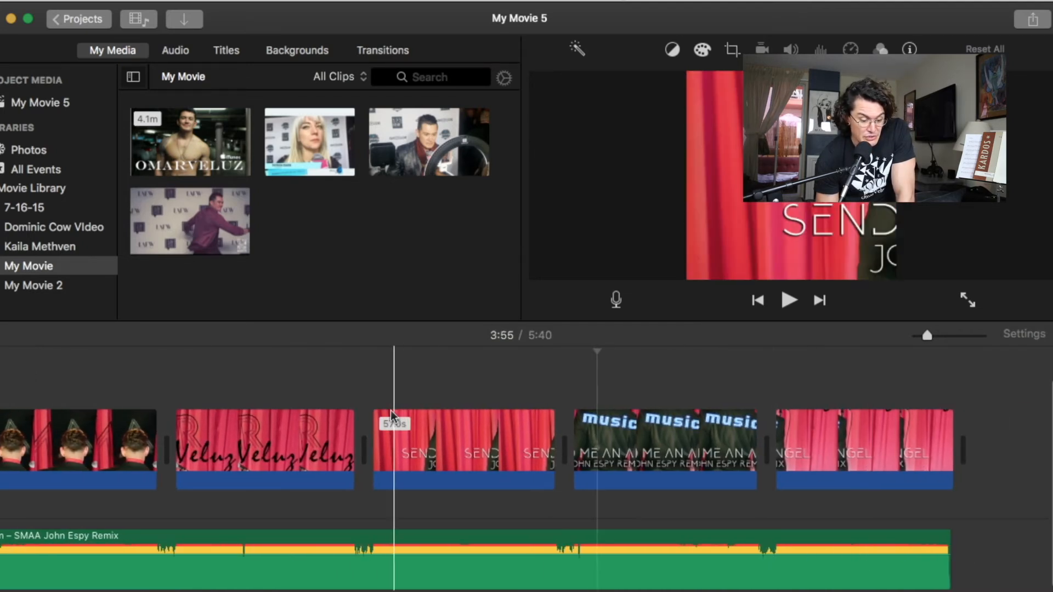
{"action": "scroll", "coordinate": [390, 410], "scroll_direction": "left", "scroll_amount": 4}
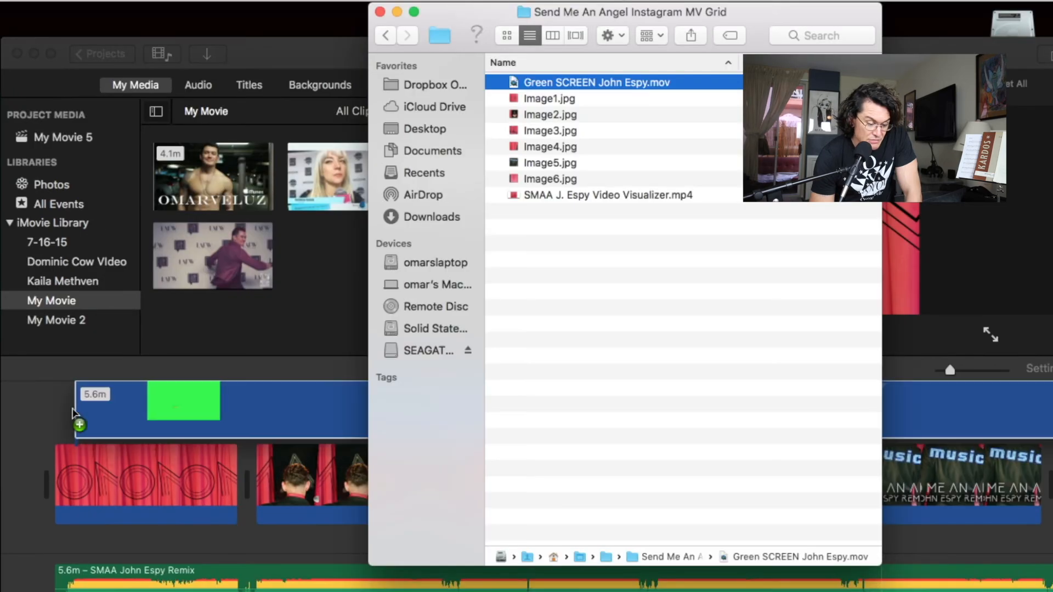
{"action": "left_click_drag", "start_coordinate": [141, 404], "coordinate": [48, 407]}
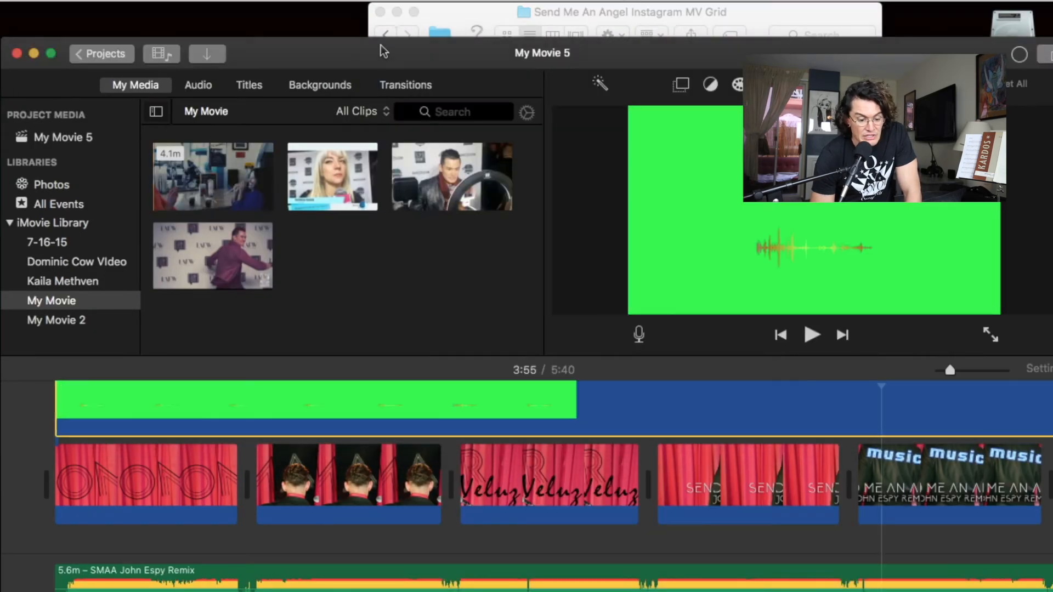
{"action": "left_click", "coordinate": [453, 12]}
{"action": "left_click", "coordinate": [381, 12]}
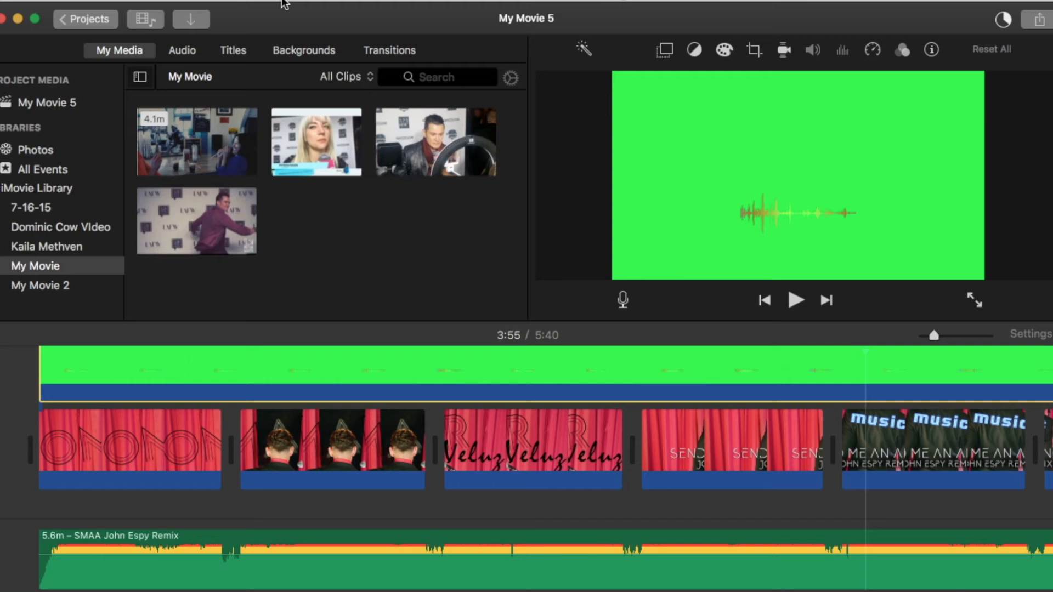
- Set the green visualizer clip's video overlay mode to Green/Blue Screen
{"action": "left_click", "coordinate": [94, 372]}
{"action": "left_click", "coordinate": [664, 50]}
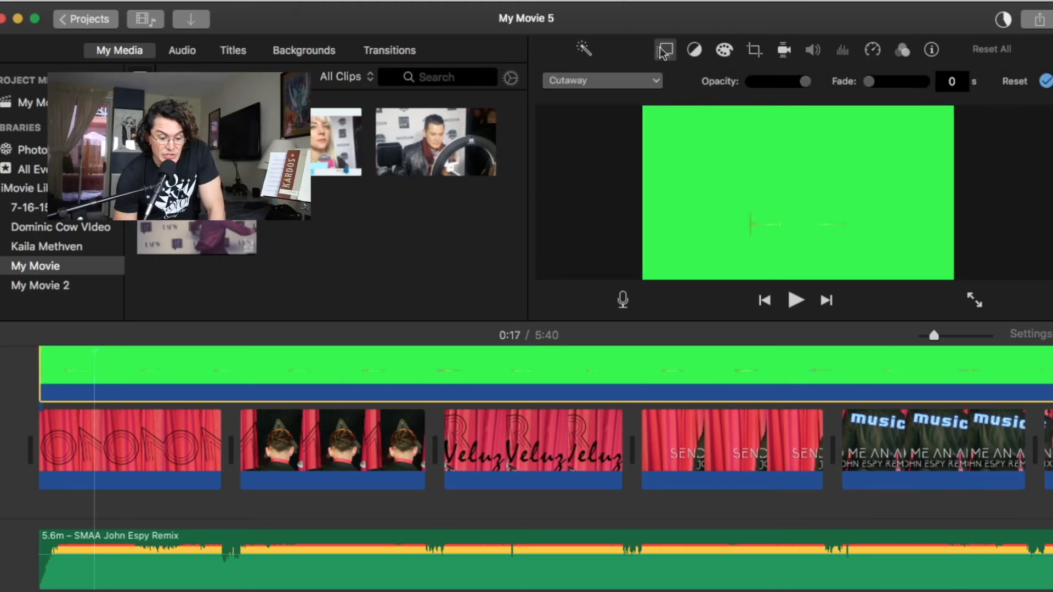
{"action": "left_click", "coordinate": [635, 79]}
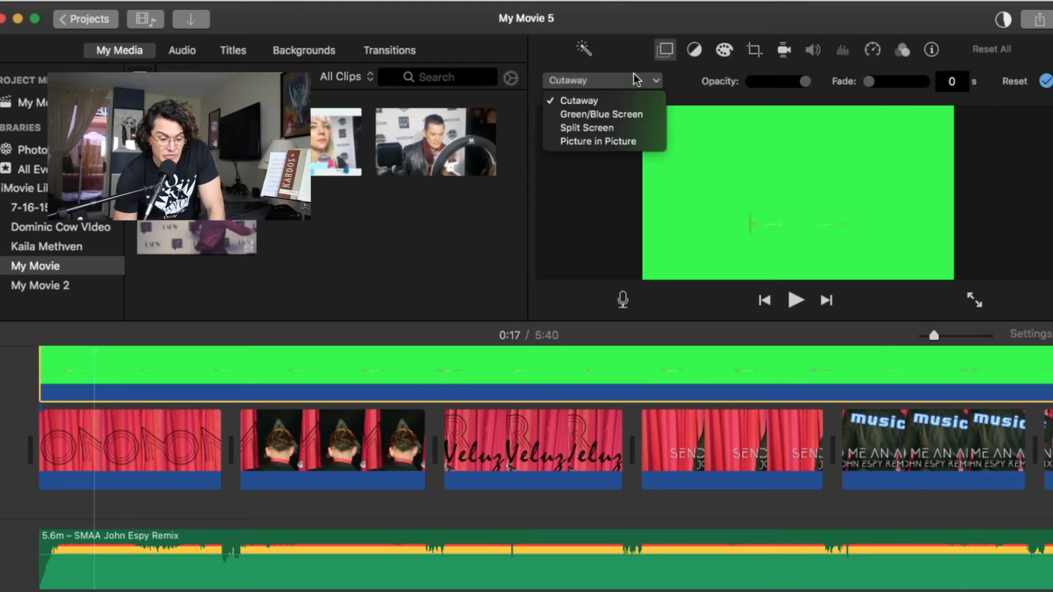
{"action": "left_click", "coordinate": [598, 114]}
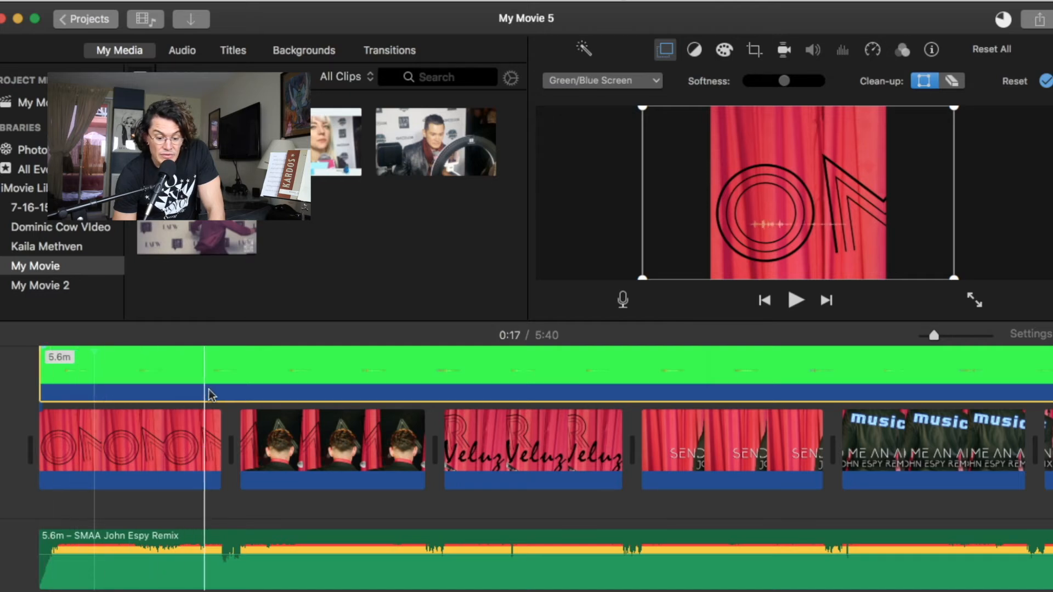
- Crop the visualizer overlay with Crop to Fill, center the smaller frame horizontally on the waveform, and check it across the images
{"action": "left_click", "coordinate": [539, 363]}
{"action": "left_click", "coordinate": [755, 51]}
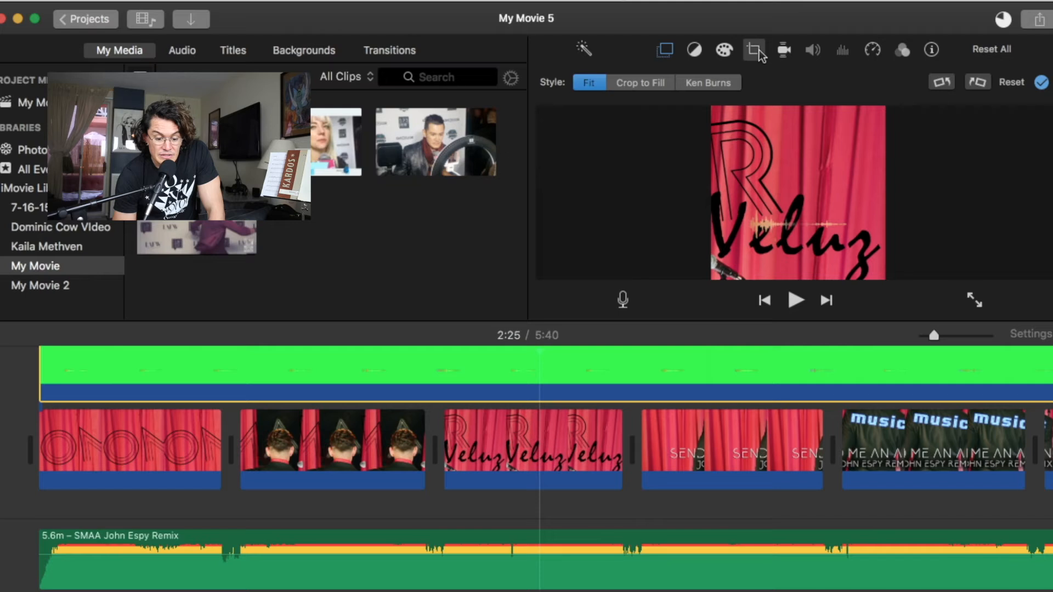
{"action": "left_click", "coordinate": [646, 83]}
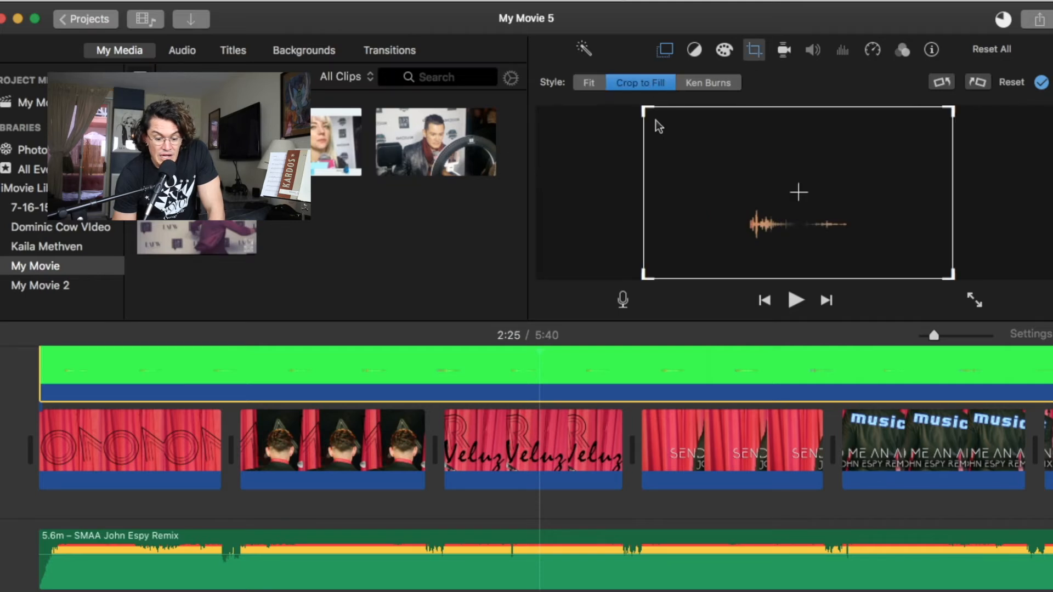
{"action": "left_click_drag", "start_coordinate": [650, 112], "coordinate": [713, 169]}
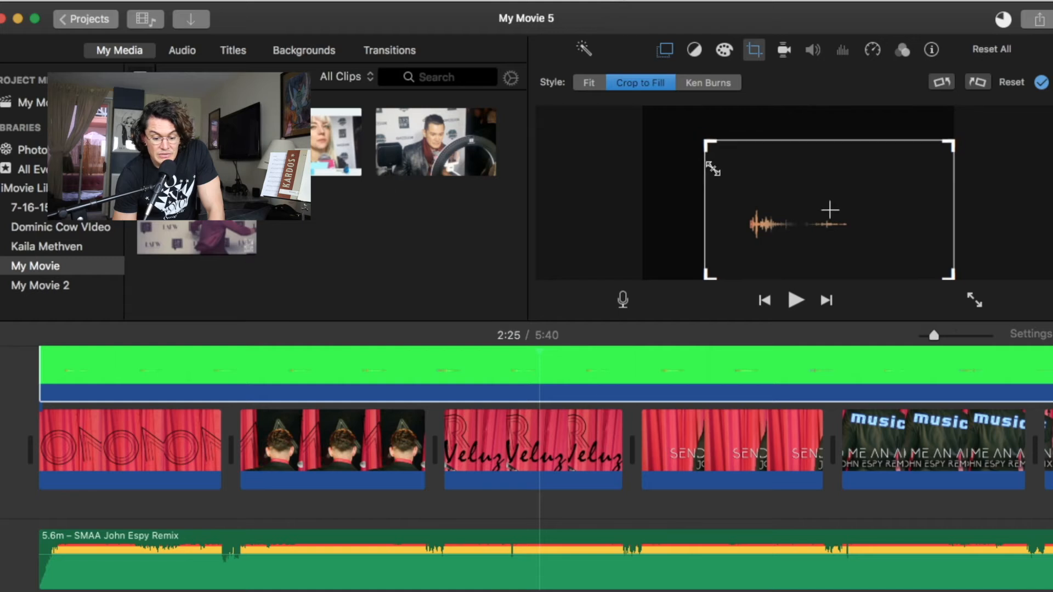
{"action": "left_click_drag", "start_coordinate": [808, 241], "coordinate": [778, 242]}
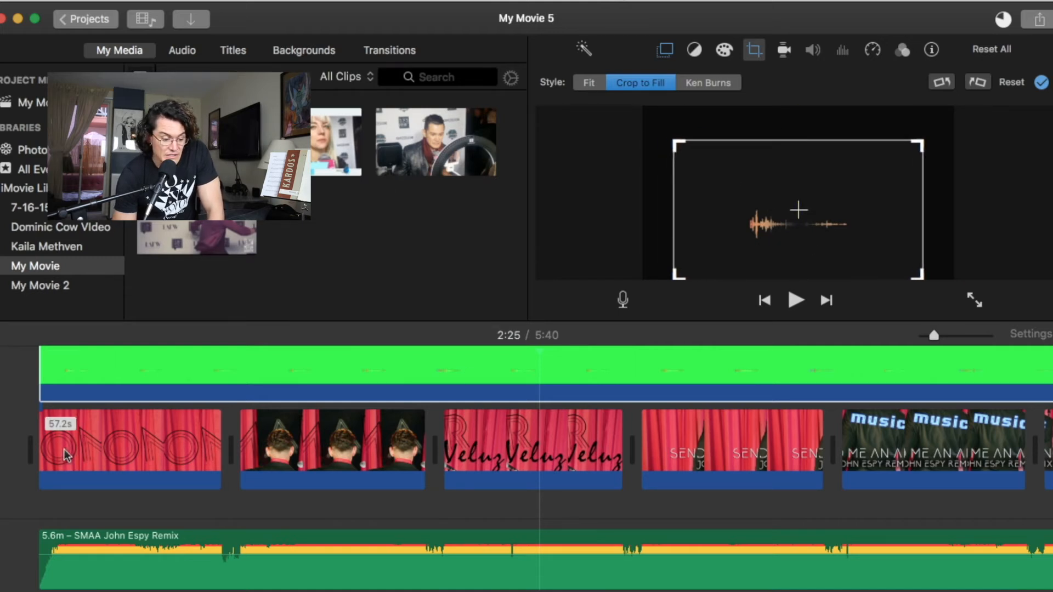
{"action": "left_click", "coordinate": [23, 393]}
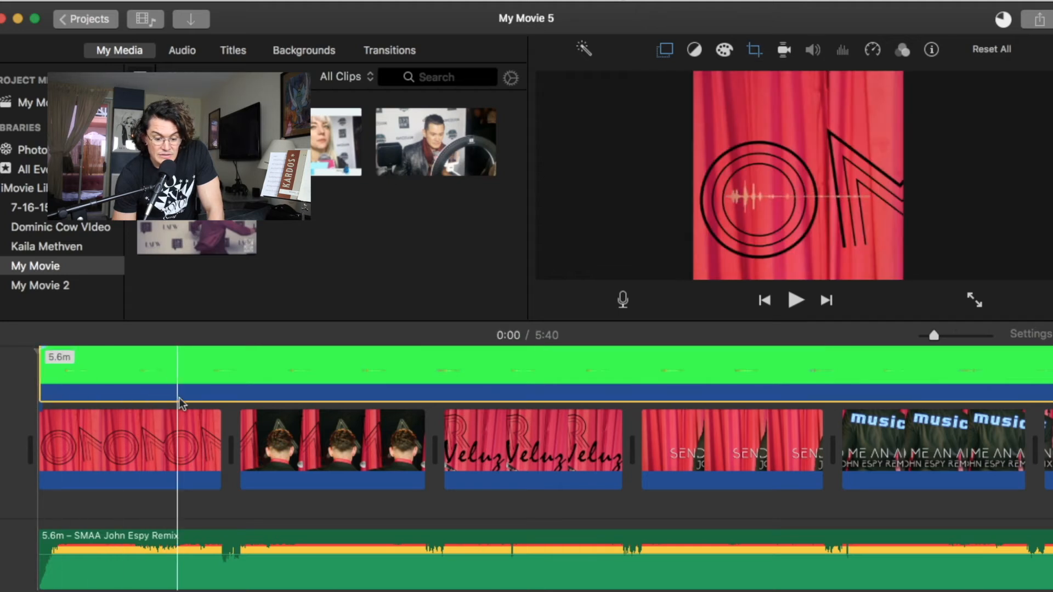
{"action": "scroll", "coordinate": [399, 404], "scroll_direction": "right", "scroll_amount": 3}
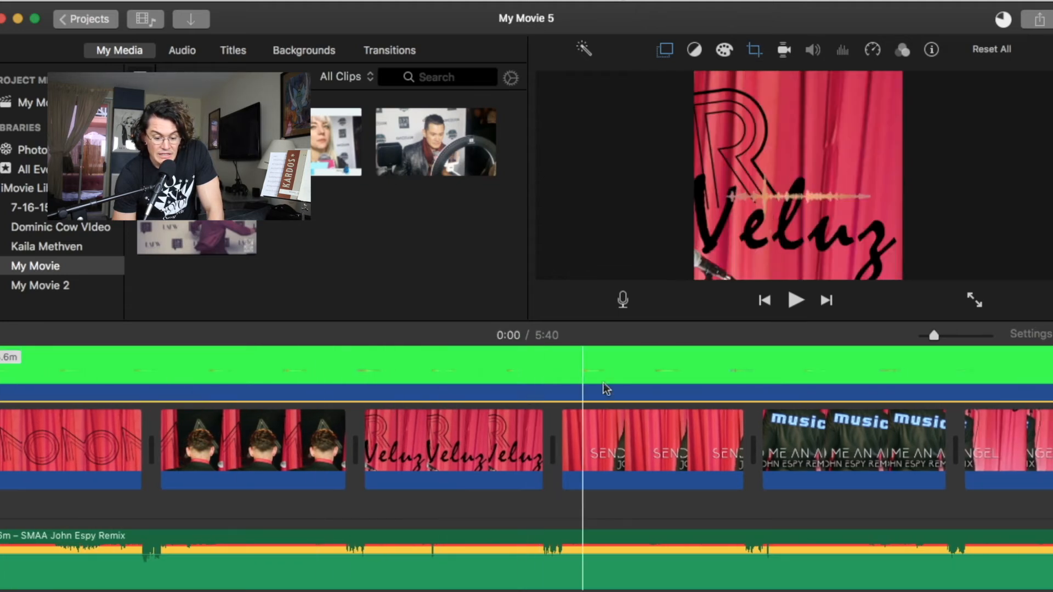
{"action": "scroll", "coordinate": [745, 374], "scroll_direction": "right", "scroll_amount": 3}
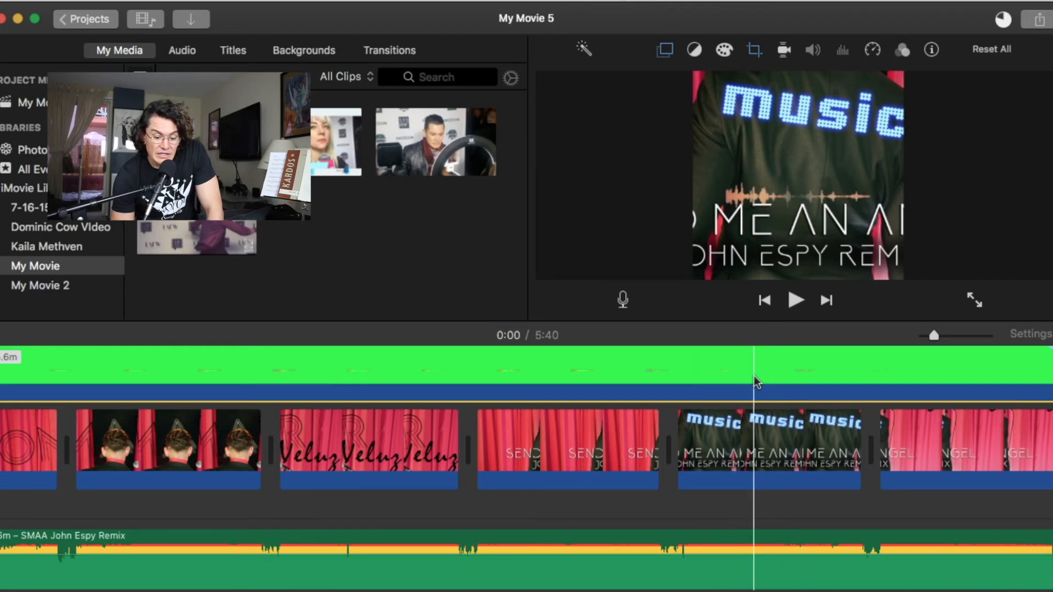
- Tighten the visualizer's crop frame around the waveform, keep it centered, and check the enlarged waveform over the images
{"action": "left_click", "coordinate": [754, 50]}
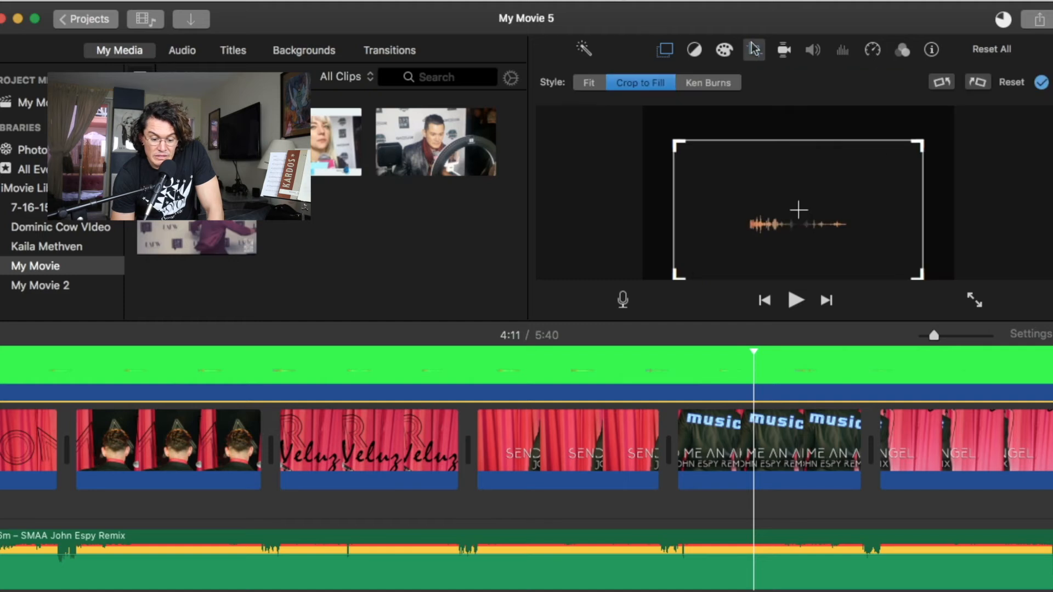
{"action": "left_click_drag", "start_coordinate": [919, 142], "coordinate": [898, 165]}
{"action": "left_click_drag", "start_coordinate": [812, 213], "coordinate": [833, 223]}
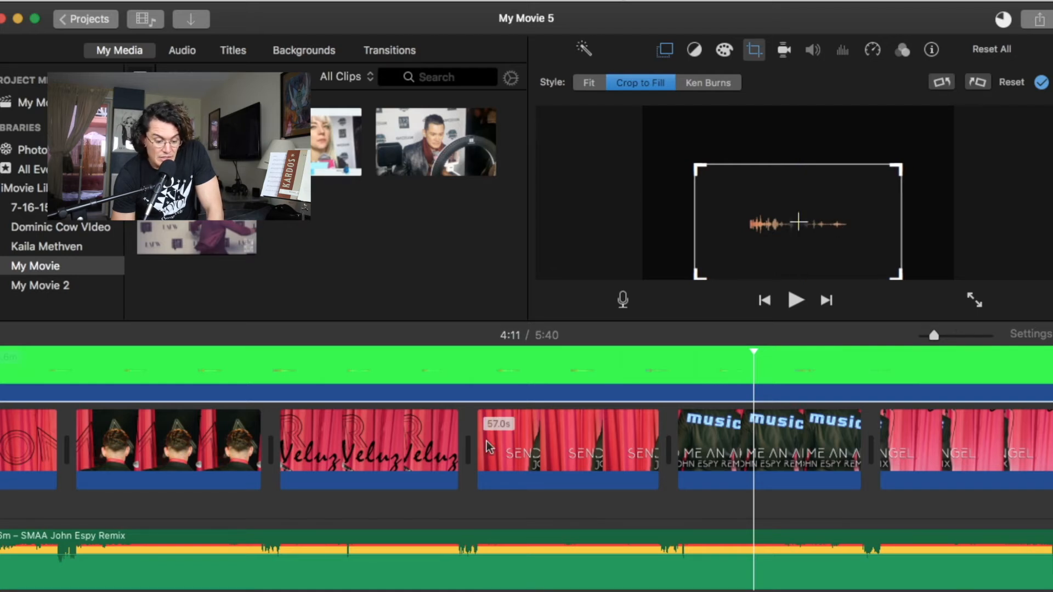
{"action": "scroll", "coordinate": [486, 441], "scroll_direction": "left", "scroll_amount": 5}
{"action": "left_click", "coordinate": [15, 392]}
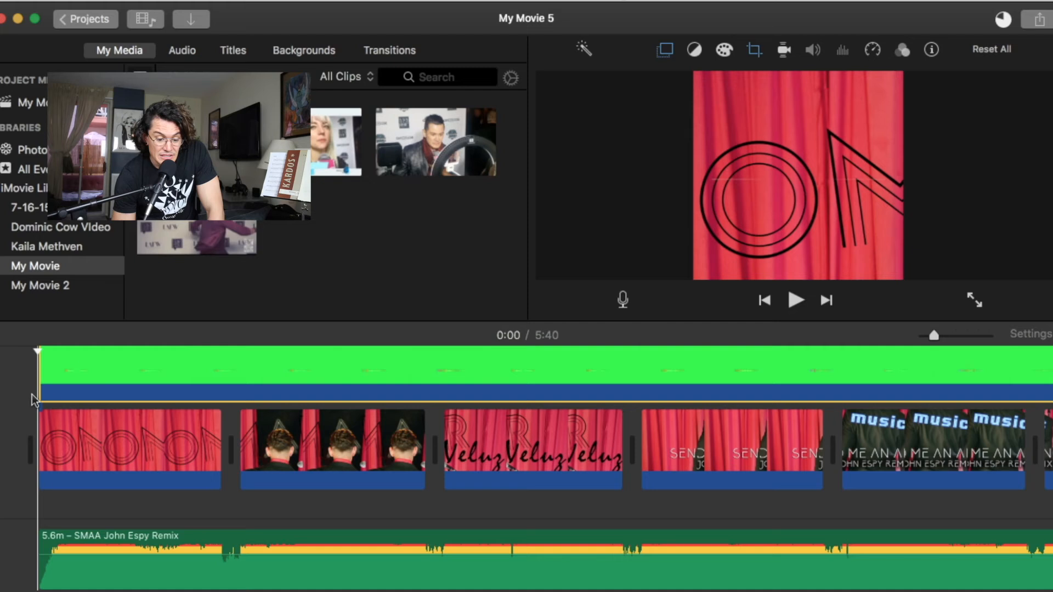
{"action": "scroll", "coordinate": [262, 406], "scroll_direction": "right", "scroll_amount": 3}
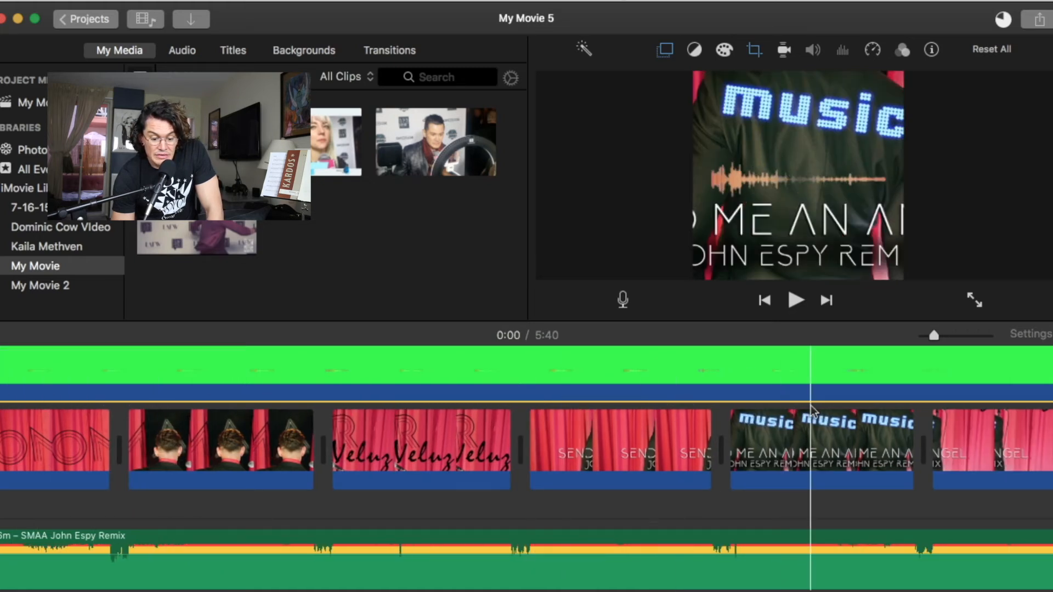
{"action": "scroll", "coordinate": [754, 425], "scroll_direction": "right", "scroll_amount": 5}
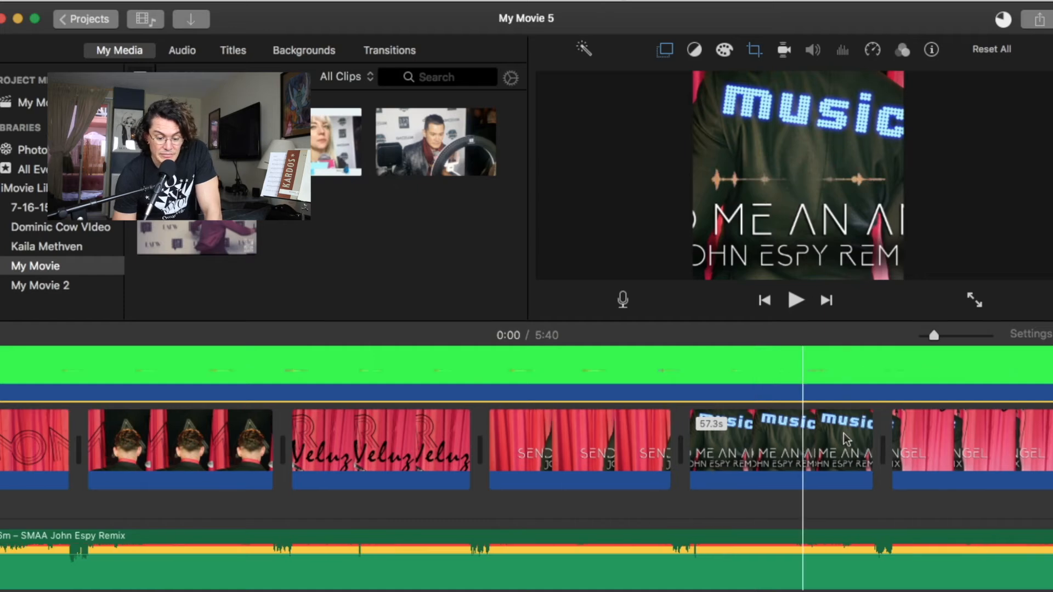
- Play the movie from the beginning and from the second image clip to check the waveform's movement with the music
{"action": "scroll", "coordinate": [919, 438], "scroll_direction": "left", "scroll_amount": 10}
{"action": "left_click", "coordinate": [14, 412]}
{"action": "key", "text": "space"}
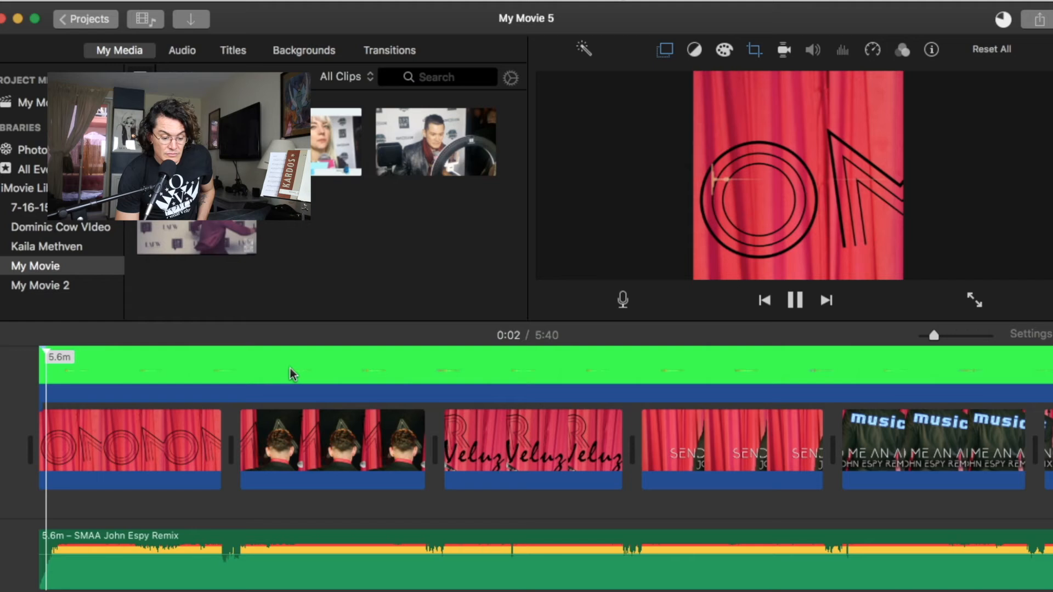
{"action": "left_click", "coordinate": [323, 432]}
{"action": "key", "text": "space"}
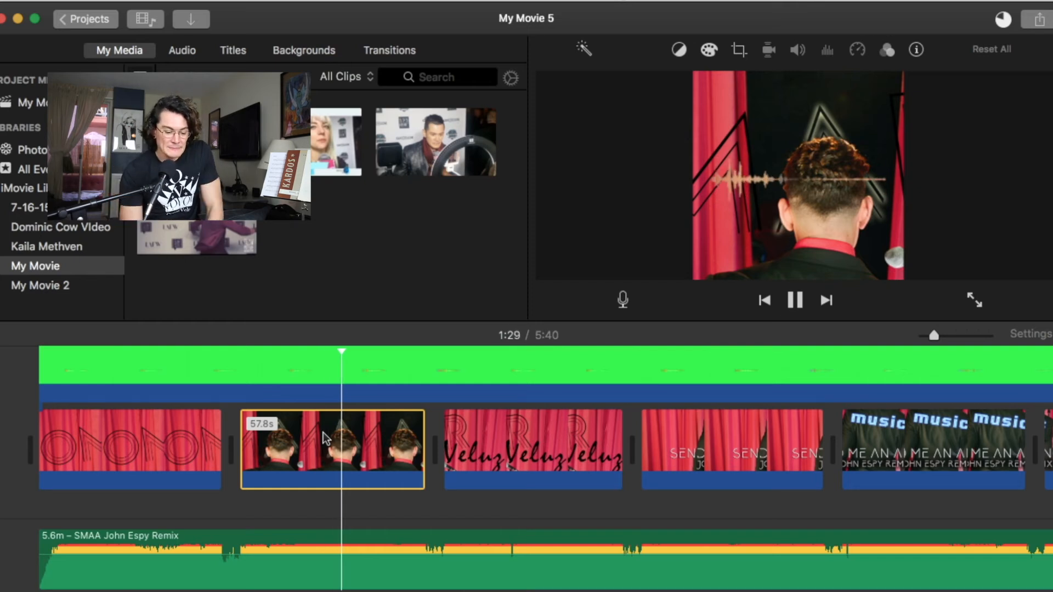
{"action": "key", "text": "space"}
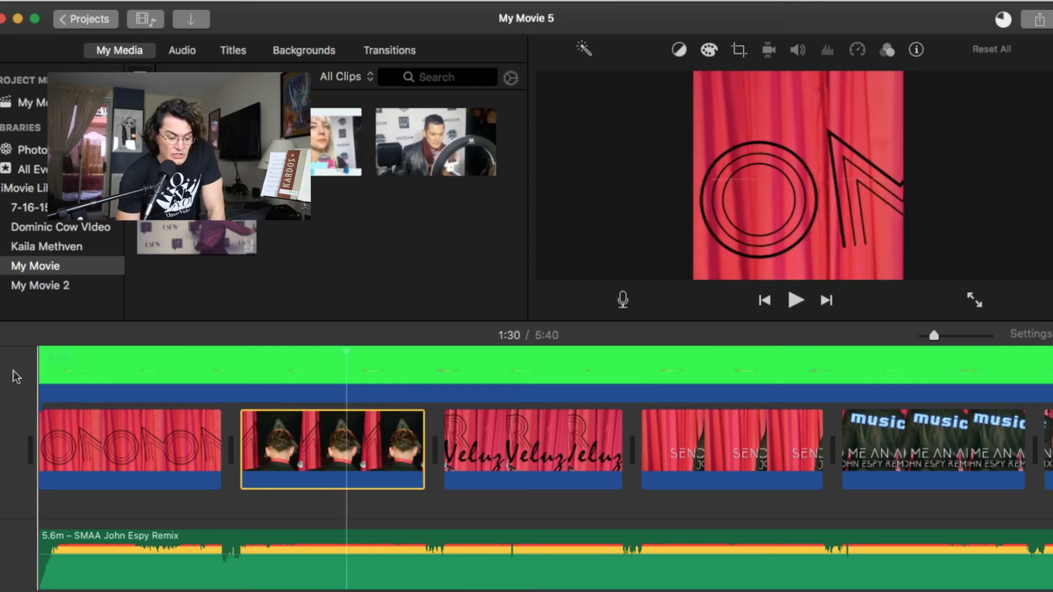
- Start a file export of the whole movie and title it "SMAA J. Espy Video Visualizer"
{"action": "left_click", "coordinate": [19, 376]}
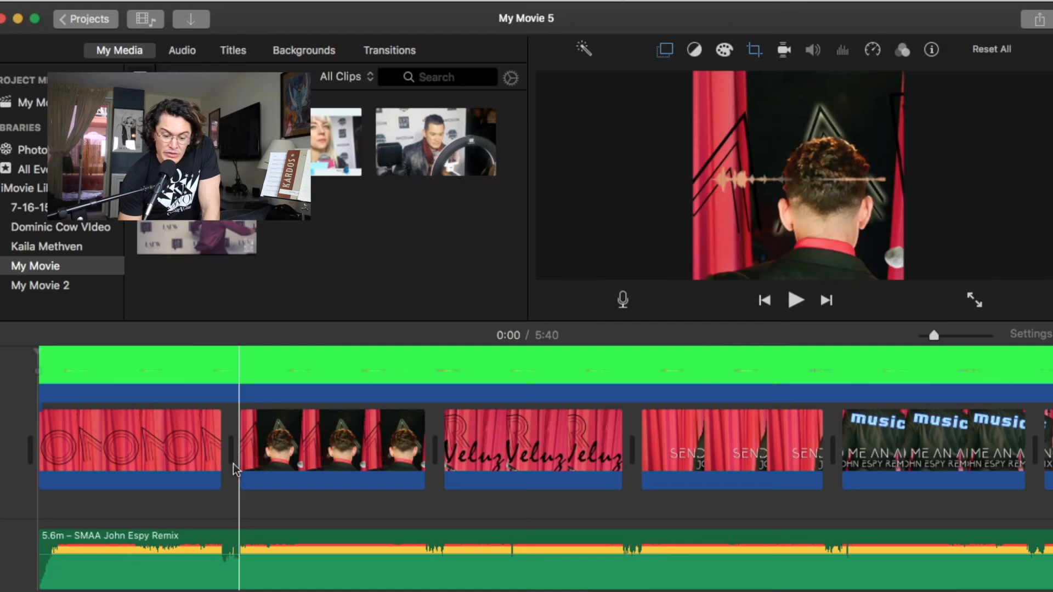
{"action": "scroll", "coordinate": [601, 417], "scroll_direction": "right", "scroll_amount": 5}
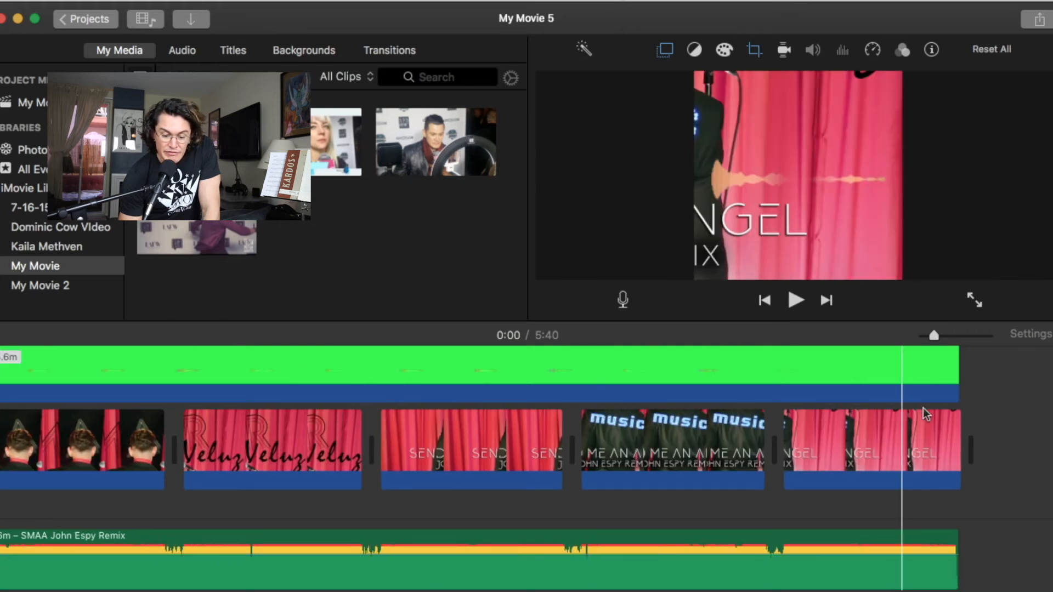
{"action": "left_click", "coordinate": [1040, 23]}
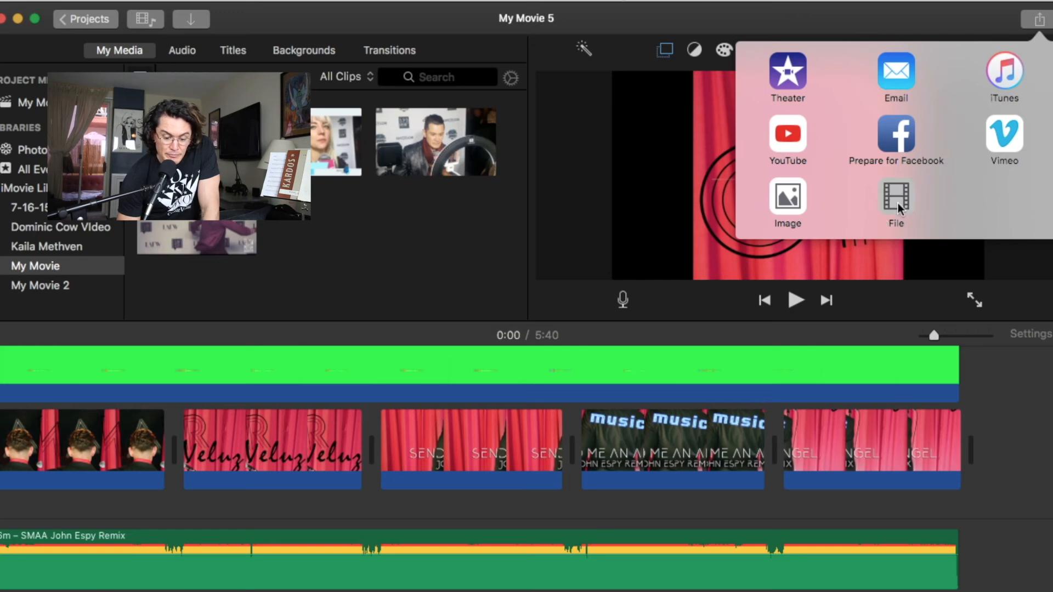
{"action": "left_click", "coordinate": [897, 203]}
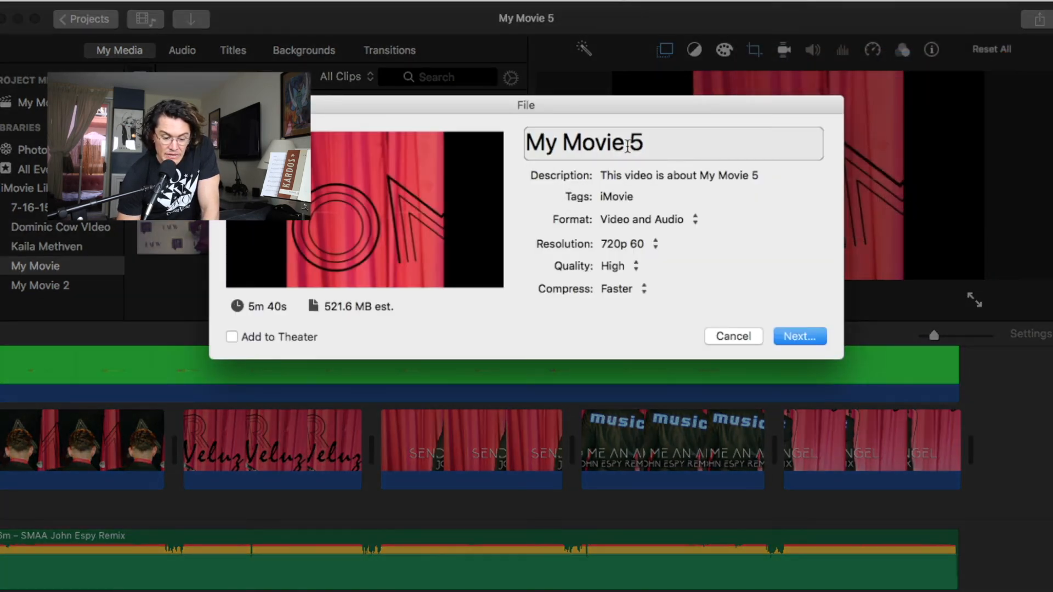
{"action": "triple_click", "coordinate": [627, 145]}
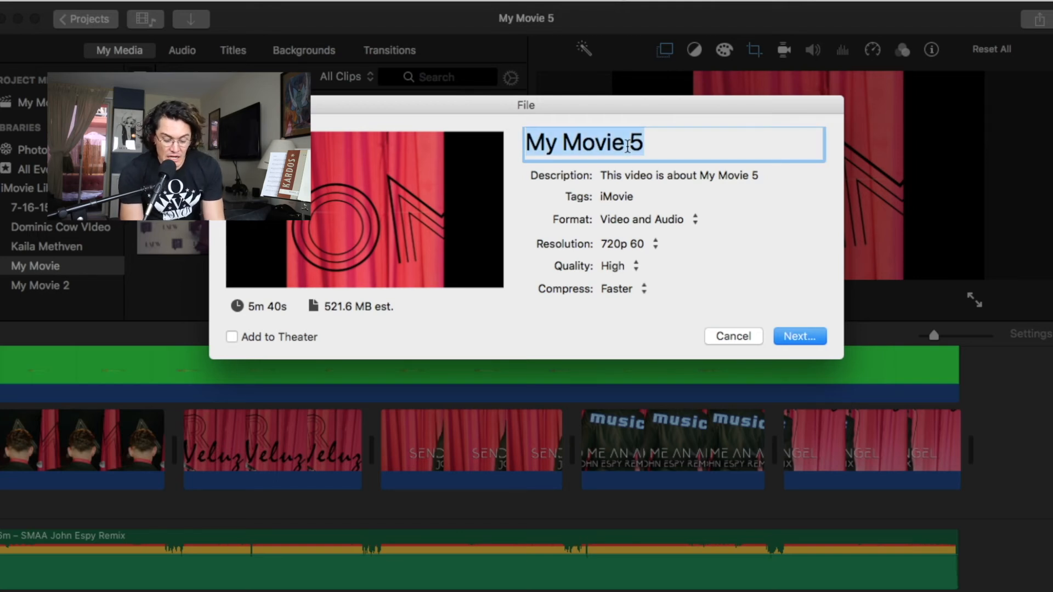
{"action": "type", "text": "SMAA J. Espy "}
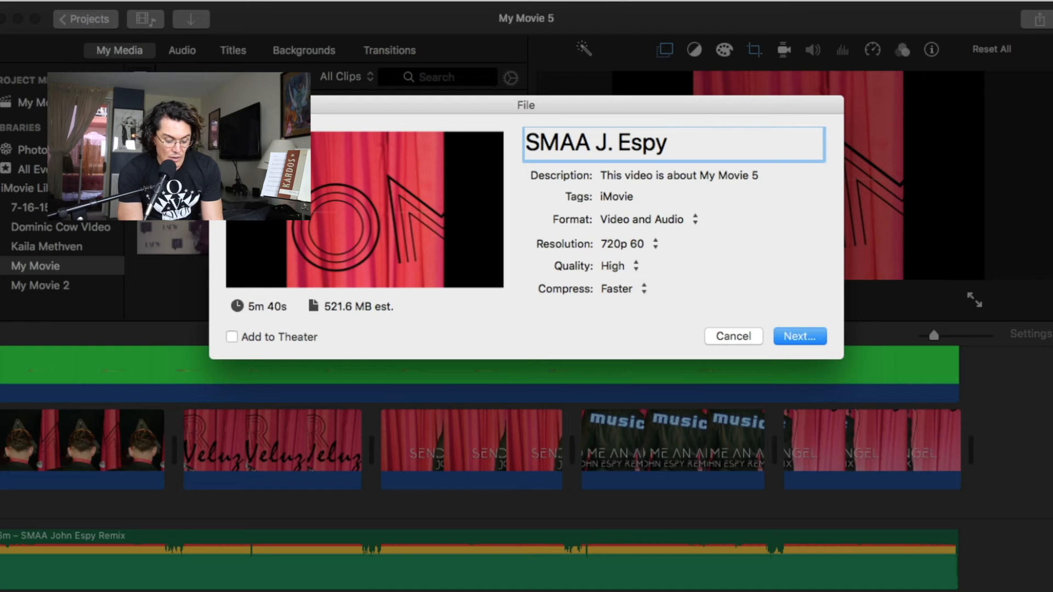
{"action": "type", "text": "Video"}
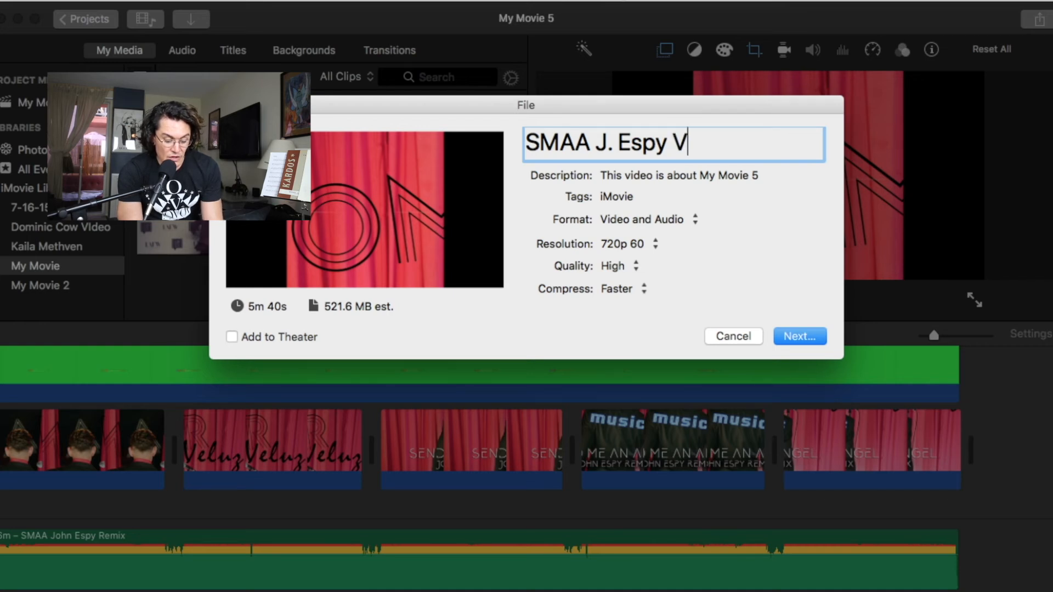
{"action": "type", "text": "sualizer"}
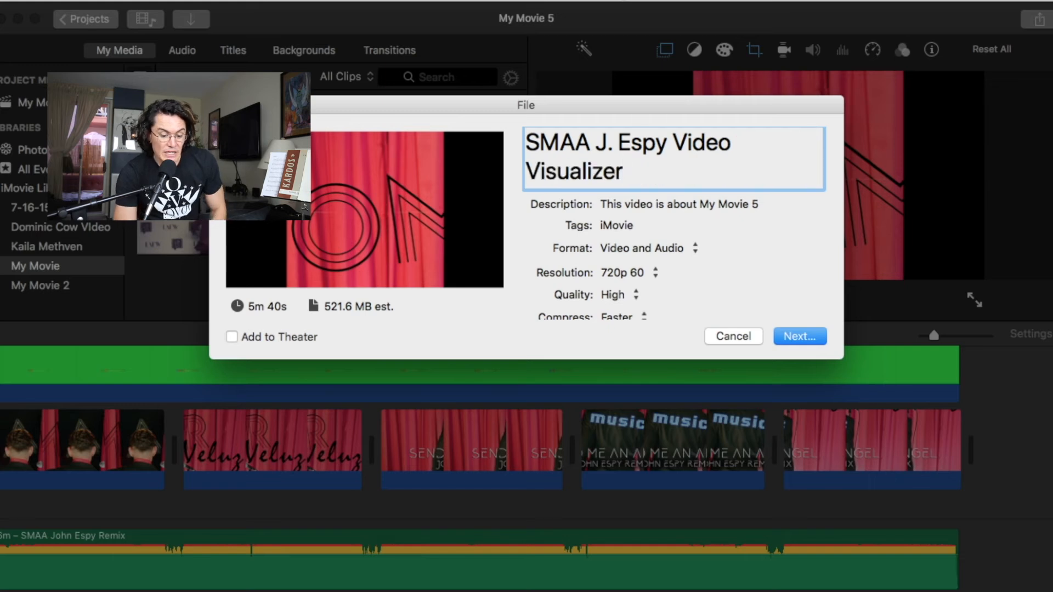
- Copy the export title and replace the description with it
{"action": "triple_click", "coordinate": [645, 152]}
{"action": "key", "text": "super+c"}
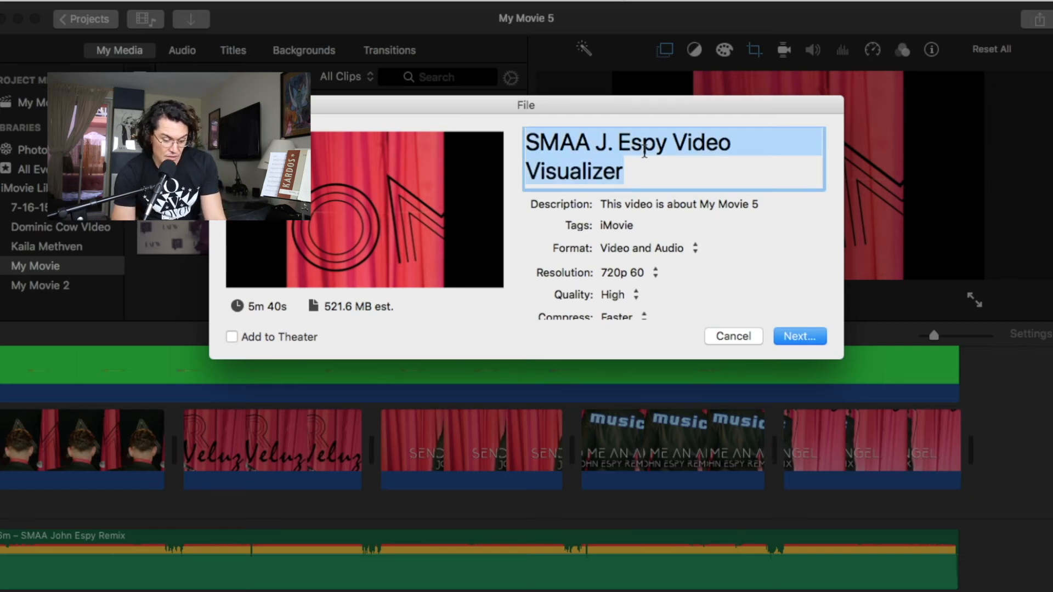
{"action": "left_click", "coordinate": [654, 203]}
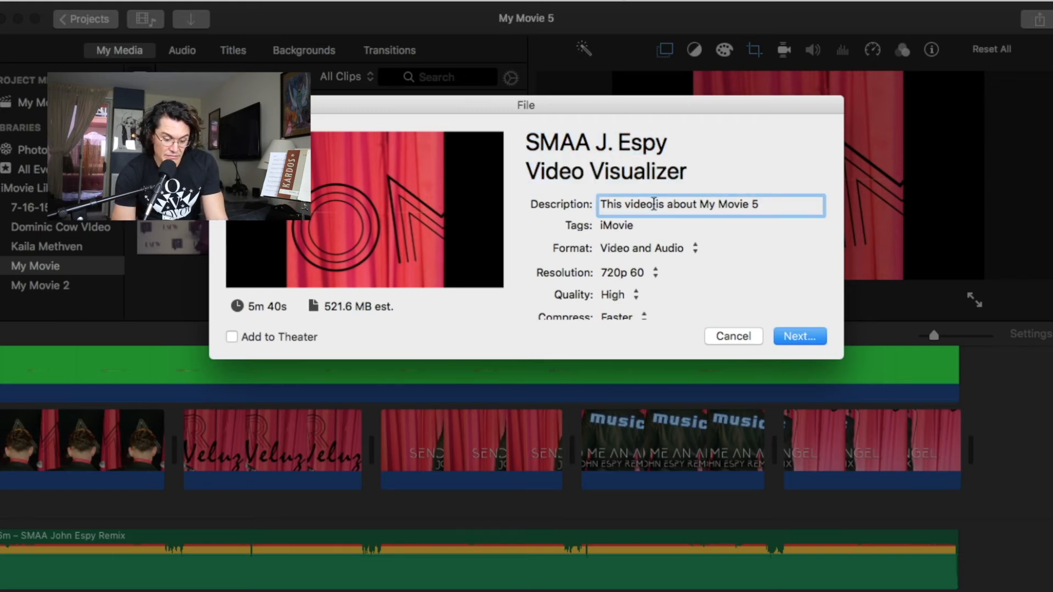
{"action": "key", "text": "super+v"}
{"action": "key", "text": "super+a"}
{"action": "key", "text": "super+v"}
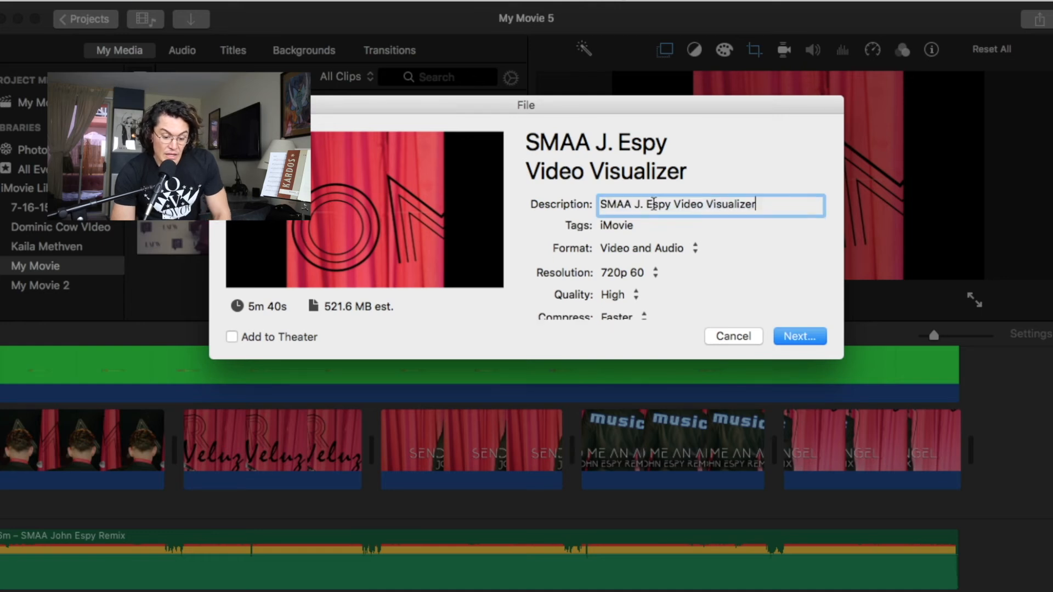
- Check the export's resolution and quality options, keeping 720p 60 and High
{"action": "left_click", "coordinate": [648, 273]}
{"action": "left_click", "coordinate": [649, 274]}
{"action": "left_click", "coordinate": [635, 295]}
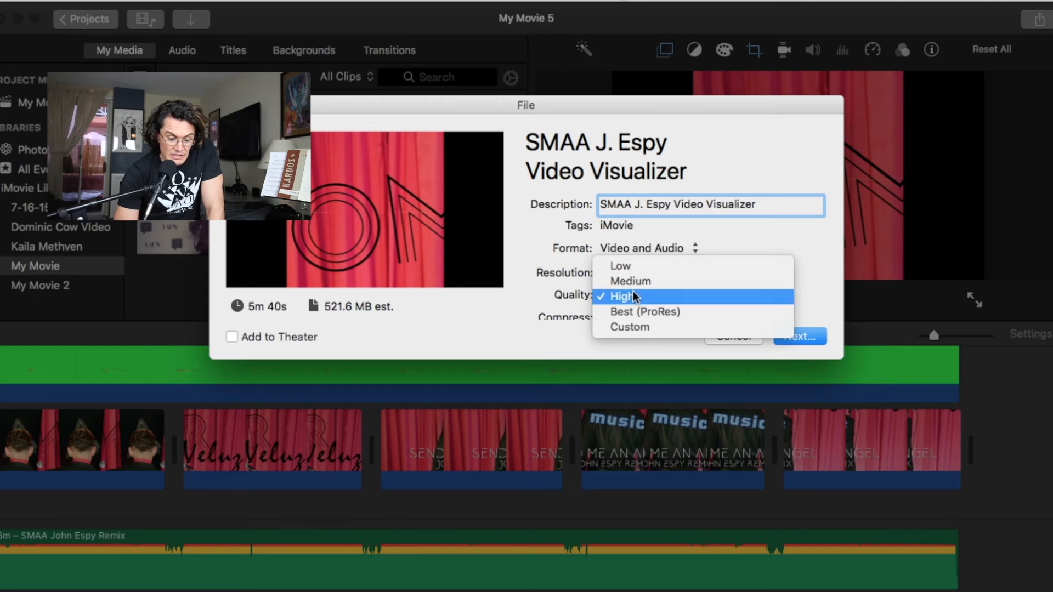
{"action": "left_click", "coordinate": [635, 296]}
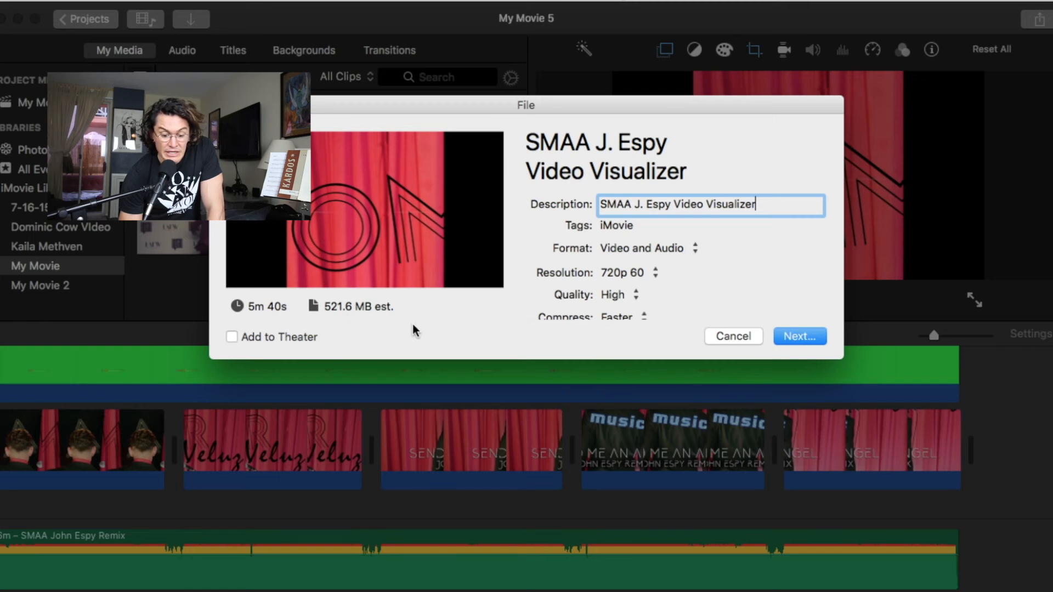
- Continue to saving and choose the "SMAA J Espy InstG Video" folder on the Desktop as the destination
{"action": "left_click", "coordinate": [801, 337]}
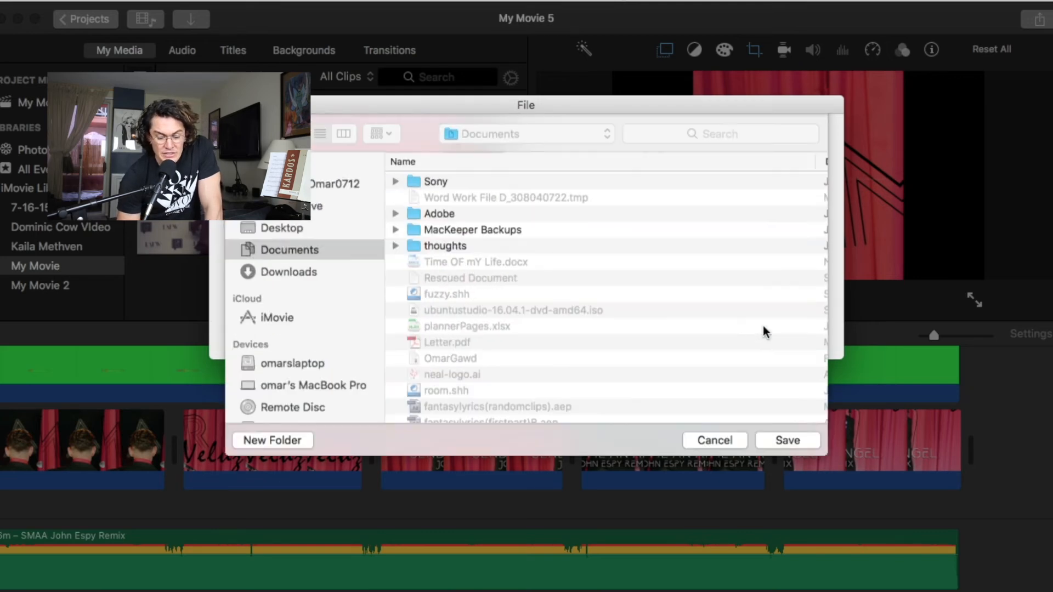
{"action": "left_click", "coordinate": [308, 264]}
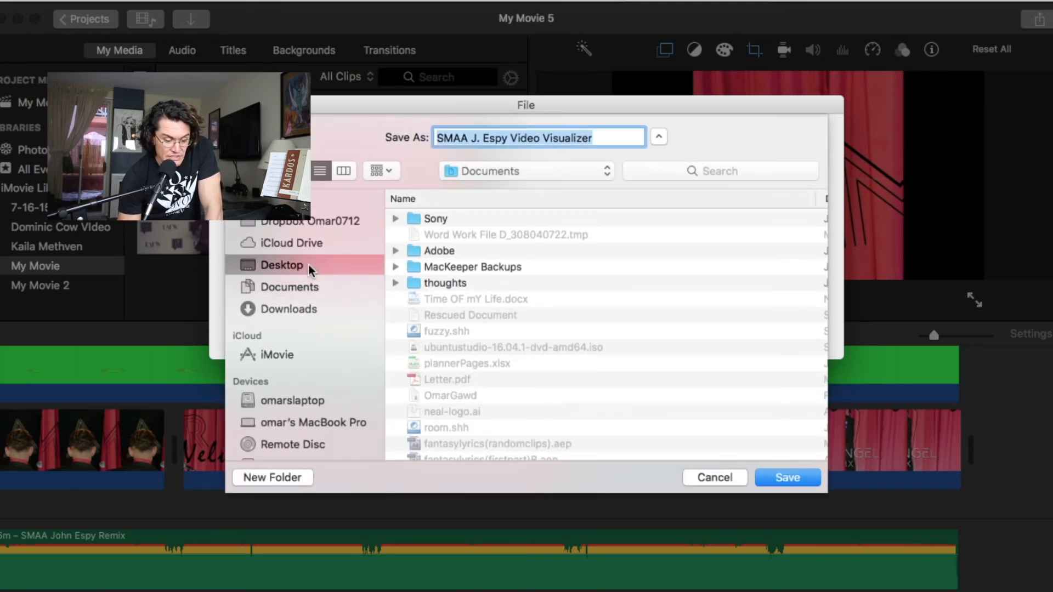
{"action": "left_click", "coordinate": [502, 218]}
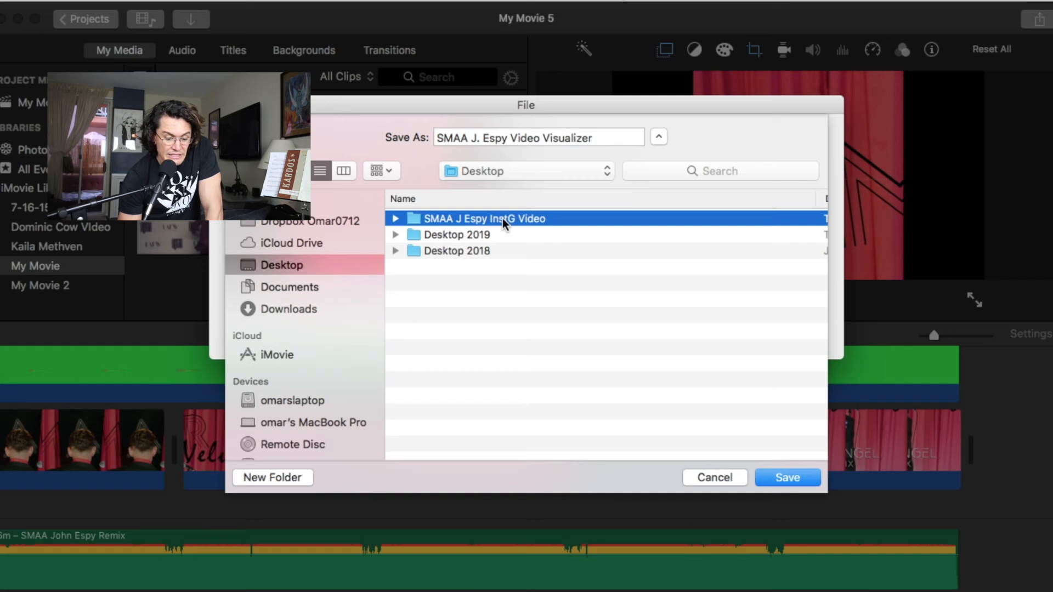
{"action": "double_click", "coordinate": [502, 219]}
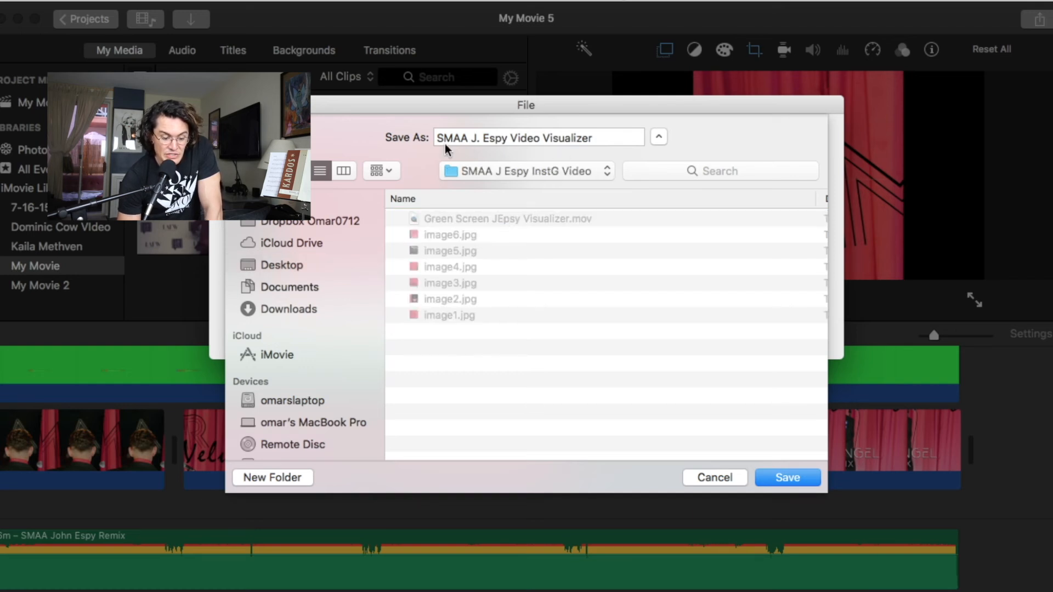
- Rename the export file to "SMAA J. Espy Video Instagram Visualizer" and save it
{"action": "left_click", "coordinate": [598, 141]}
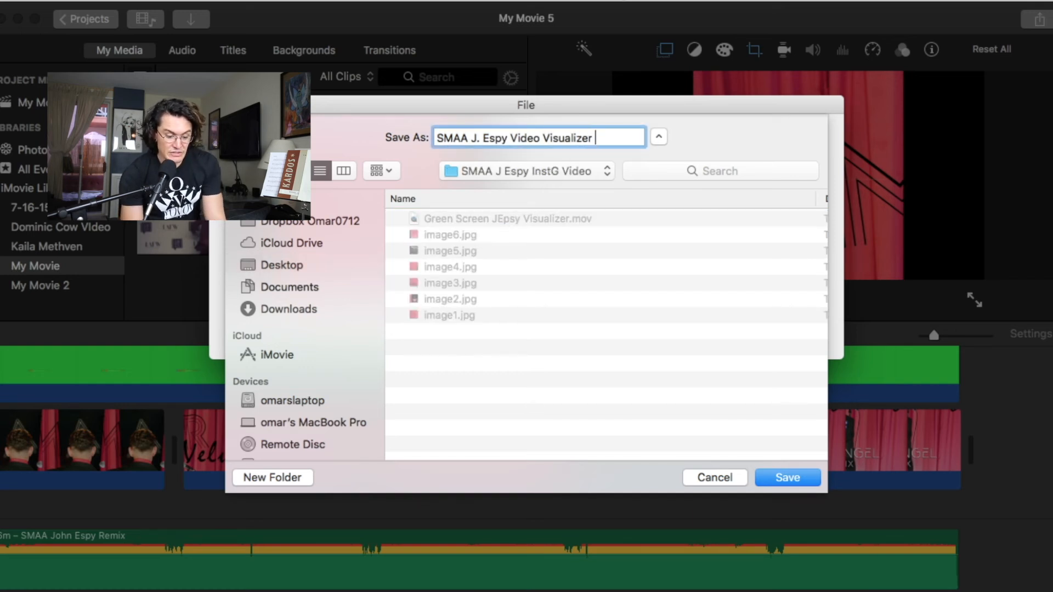
{"action": "left_click", "coordinate": [546, 138]}
{"action": "type", "text": "Insta"}
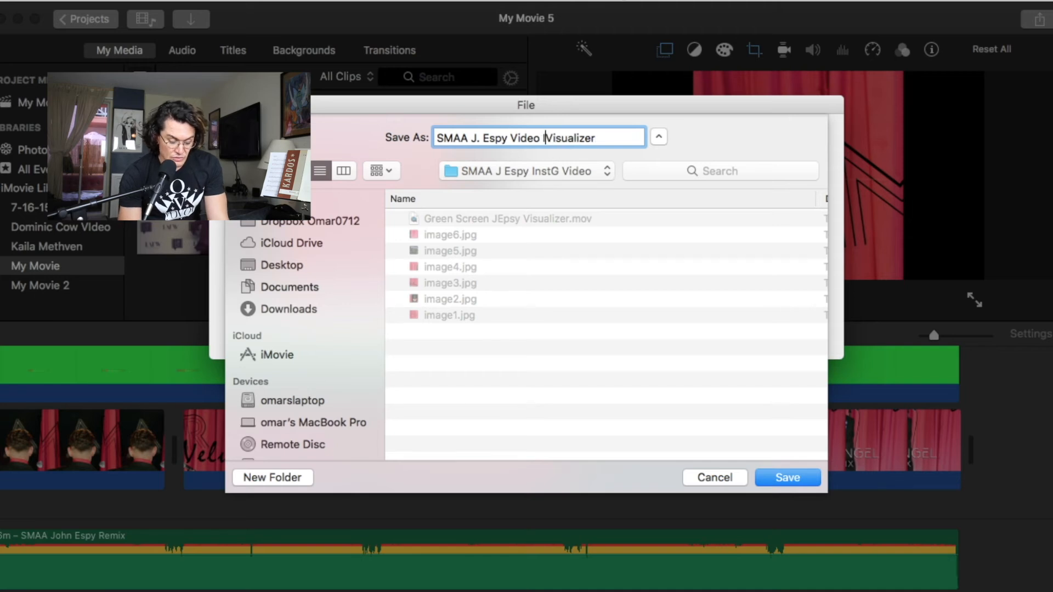
{"action": "type", "text": "gram"}
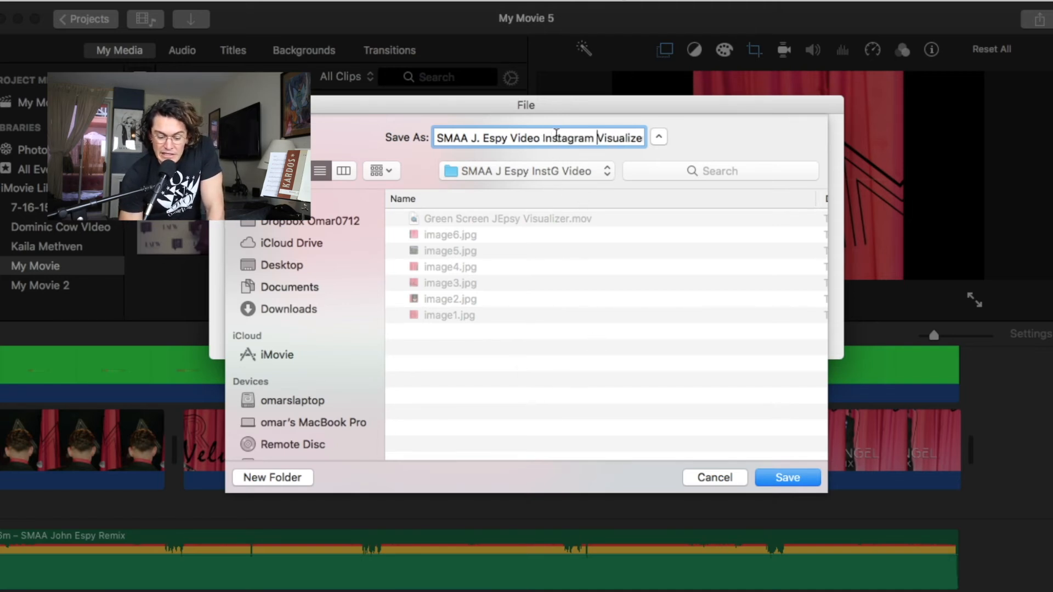
{"action": "left_click", "coordinate": [783, 479]}
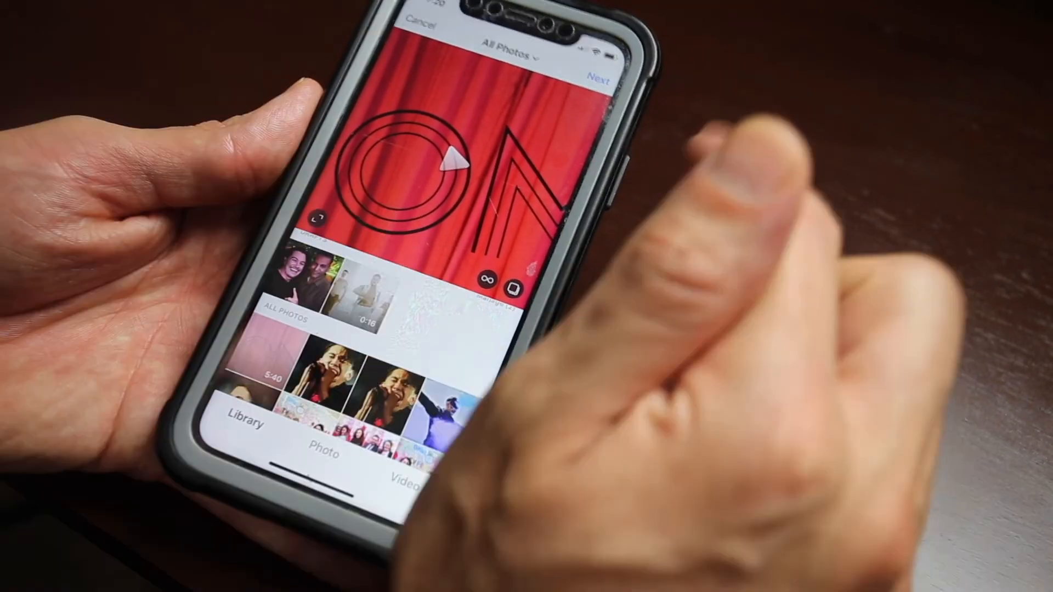
- In Instagram on the phone, take the exported video into a new post and trim it to the sixth image's 0:53 segment
{"action": "left_click", "coordinate": [598, 77]}
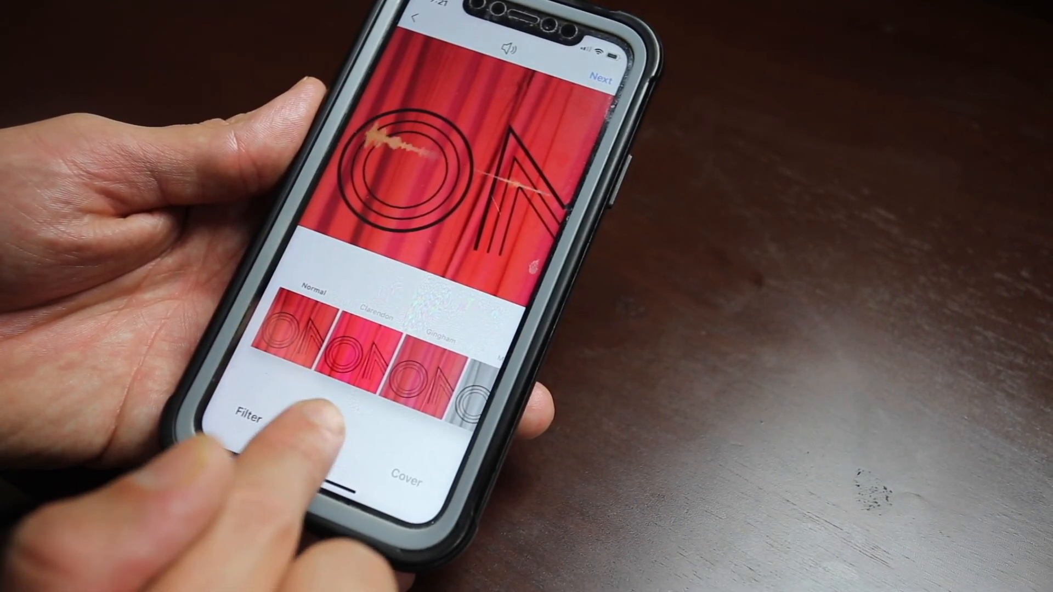
{"action": "left_click", "coordinate": [299, 329]}
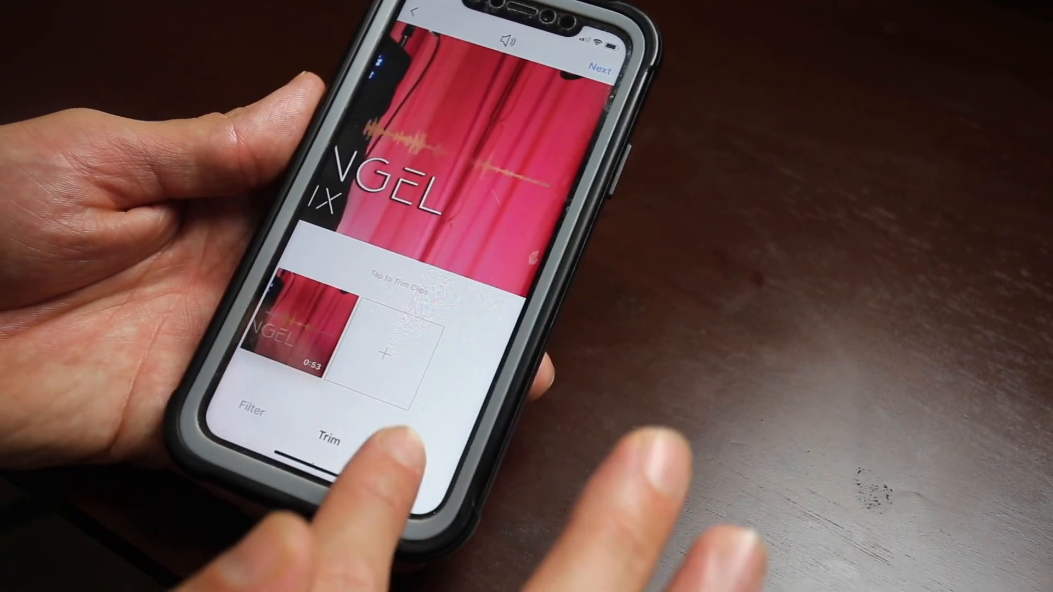
{"action": "left_click", "coordinate": [403, 447]}
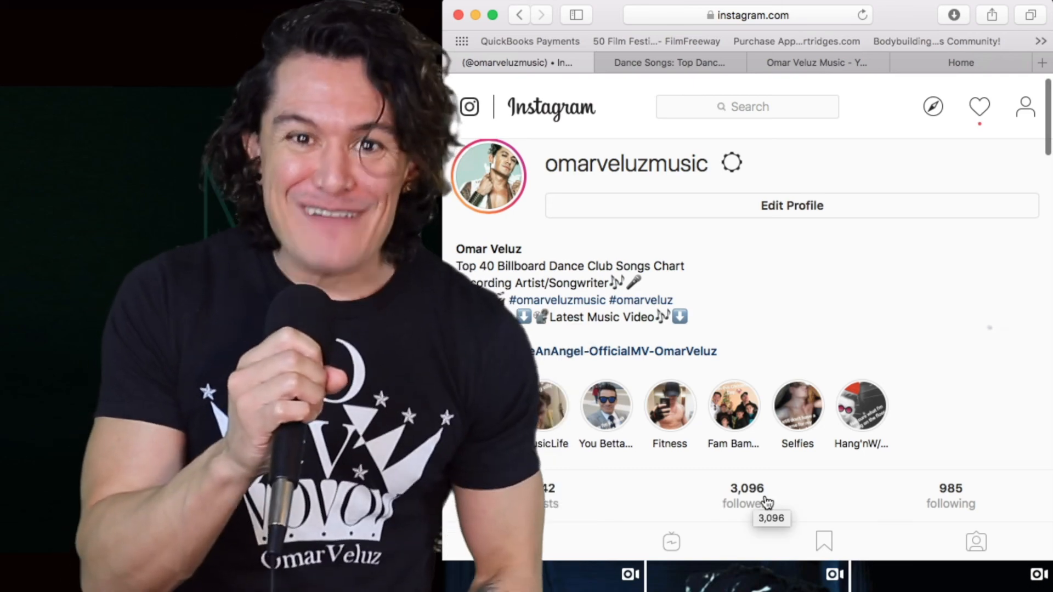
- Switch to Safari and look through the artist's YouTube channel, website and merchandise, and the Send Me An Angel entry on the Billboard dance chart
{"action": "left_click", "coordinate": [809, 63]}
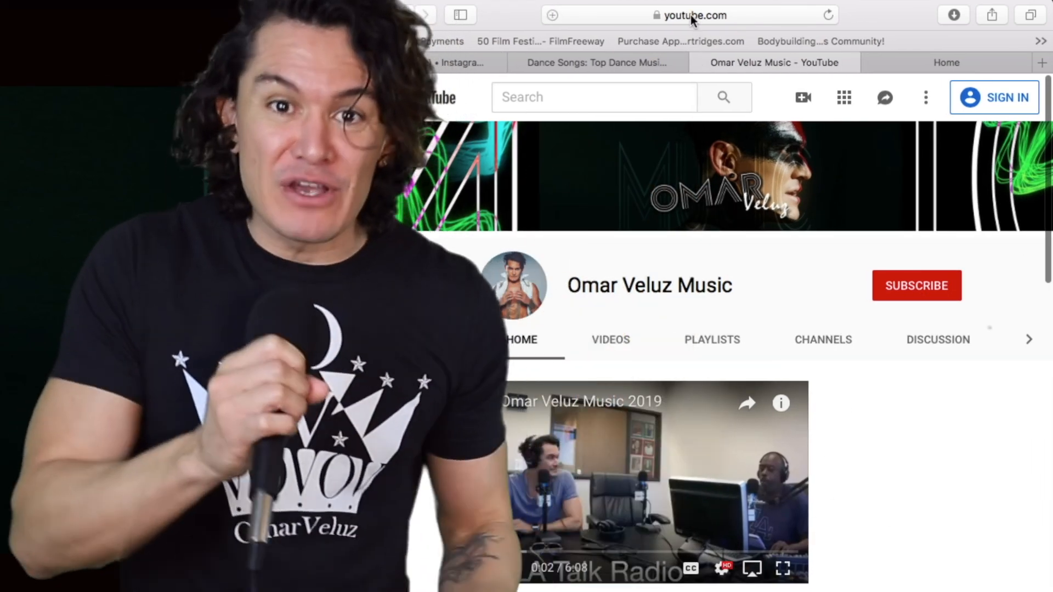
{"action": "left_click", "coordinate": [690, 15]}
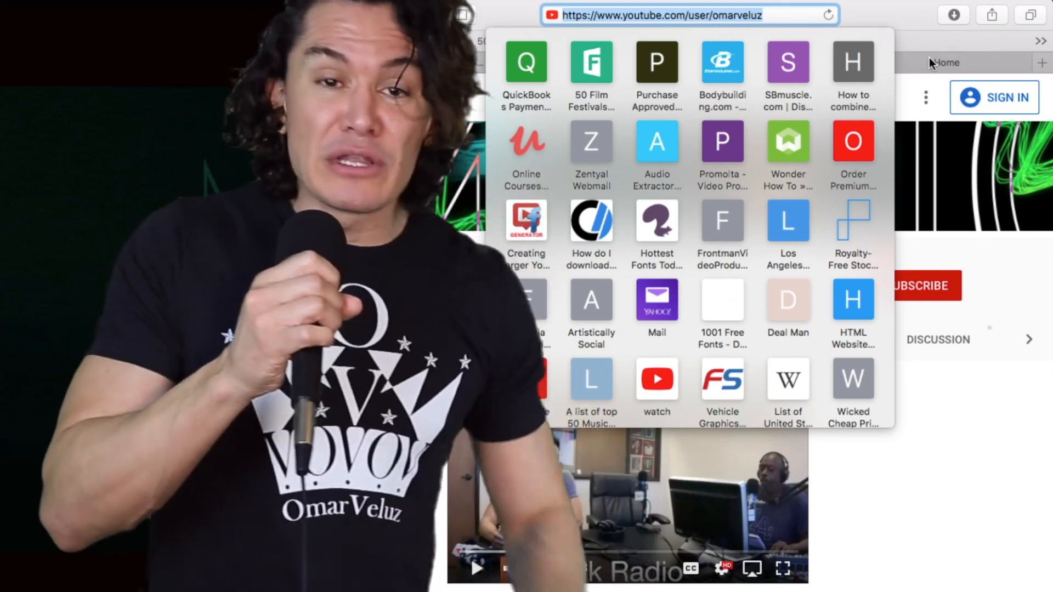
{"action": "left_click", "coordinate": [930, 61]}
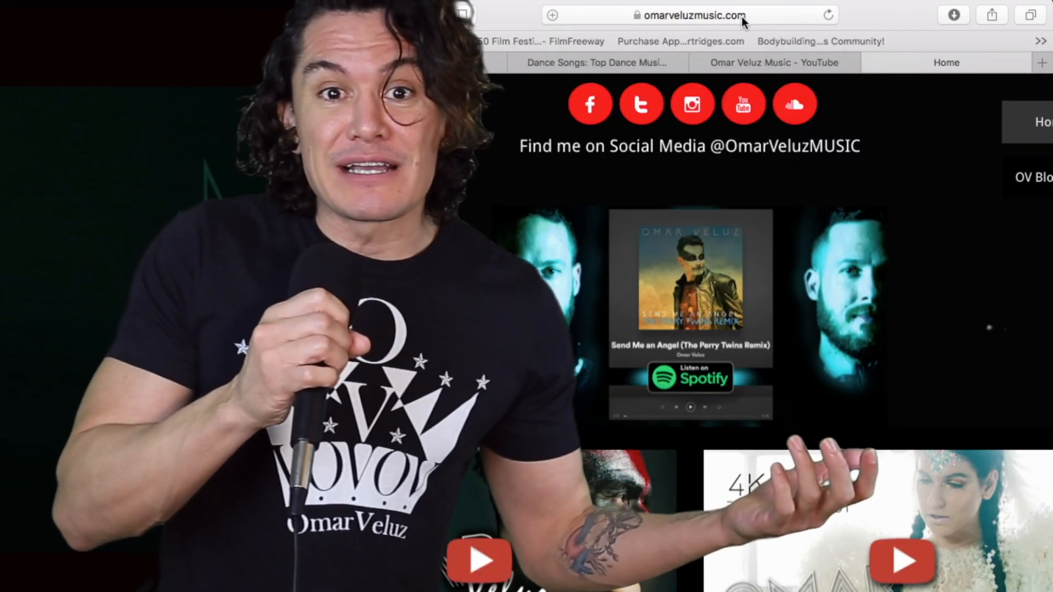
{"action": "scroll", "coordinate": [758, 198], "scroll_direction": "down", "scroll_amount": 6}
{"action": "scroll", "coordinate": [757, 198], "scroll_direction": "down", "scroll_amount": 10}
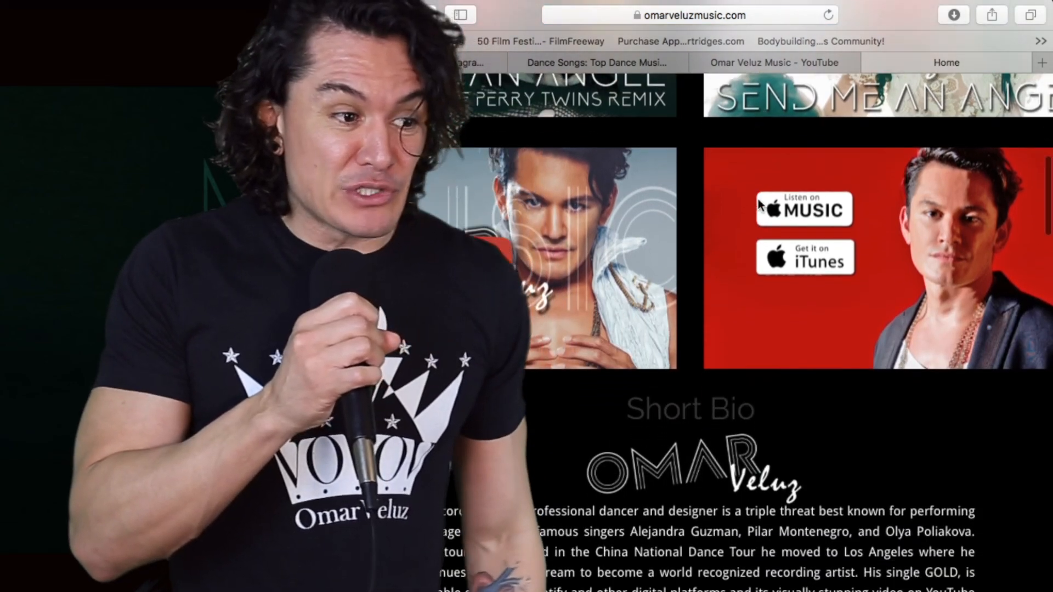
{"action": "scroll", "coordinate": [758, 204], "scroll_direction": "down", "scroll_amount": 11}
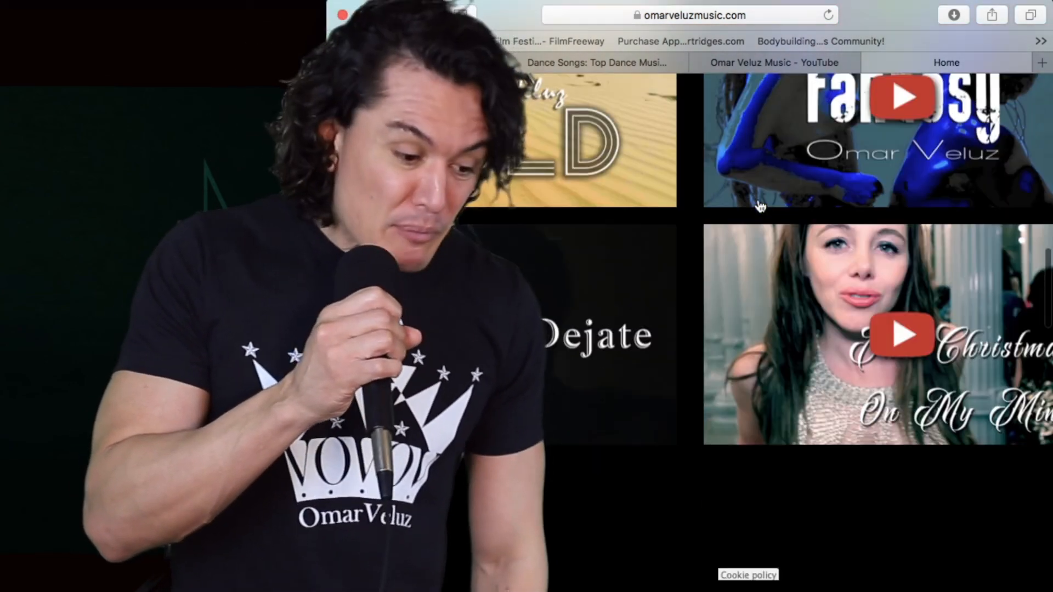
{"action": "scroll", "coordinate": [760, 206], "scroll_direction": "down", "scroll_amount": 6}
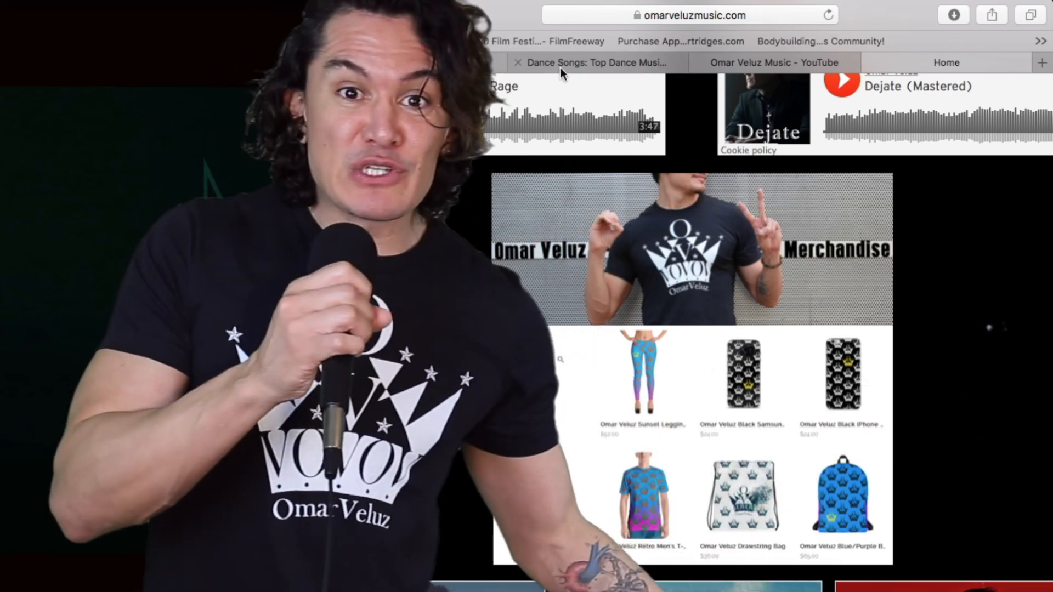
{"action": "left_click", "coordinate": [560, 69]}
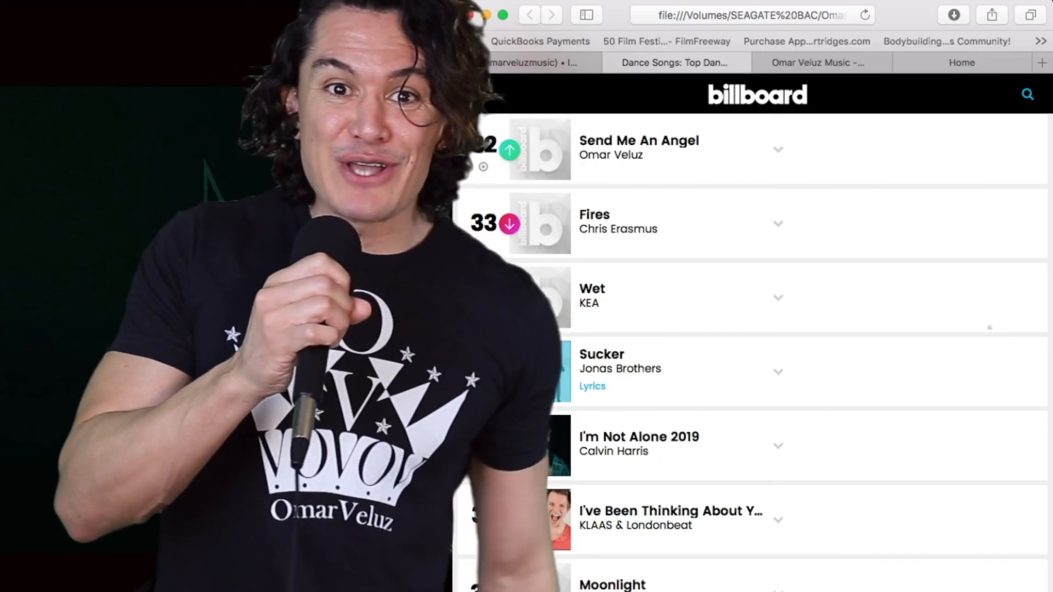
{"action": "scroll", "coordinate": [626, 449], "scroll_direction": "up", "scroll_amount": 3}
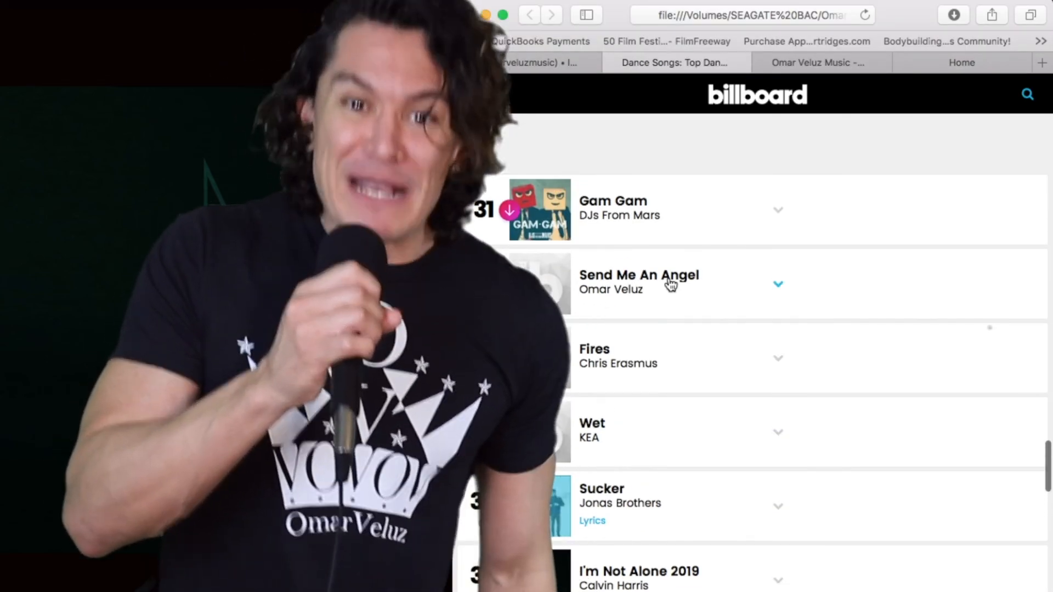